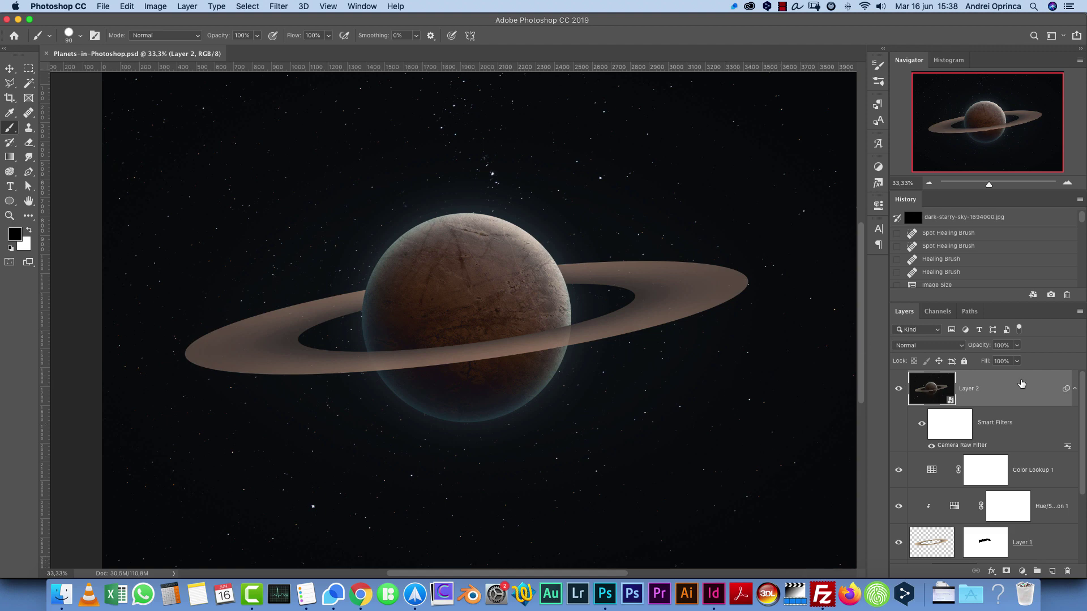
Group the planet layers down to Ellipse 1 and hide Group 1.
{"action": "scroll", "coordinate": [1078, 396], "scroll_direction": "down", "scroll_amount": 3}
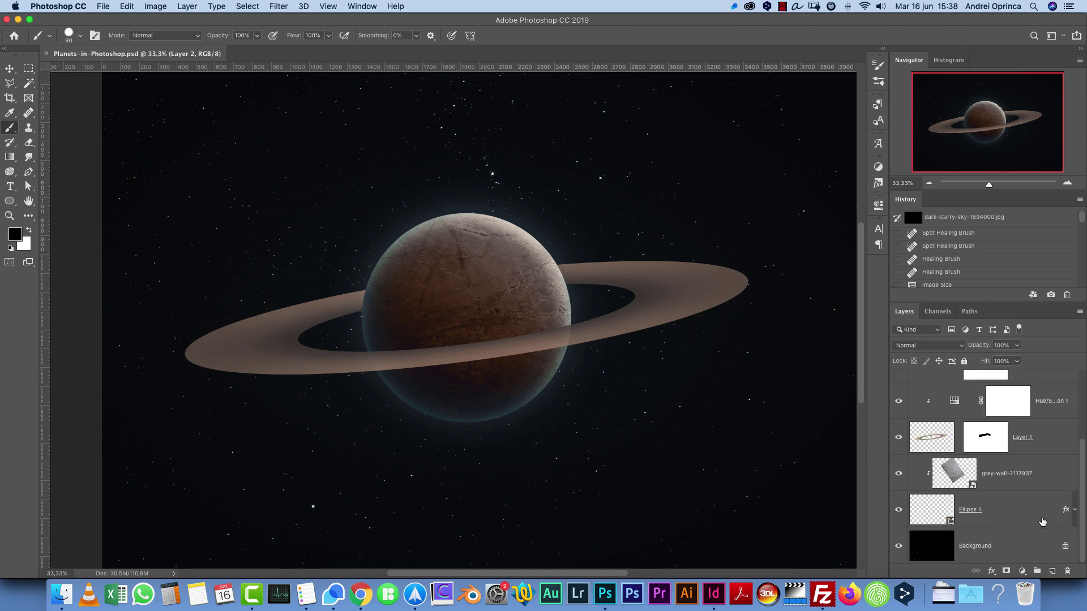
{"action": "left_click", "coordinate": [1020, 509], "text": "shift"}
{"action": "key", "text": "super+g"}
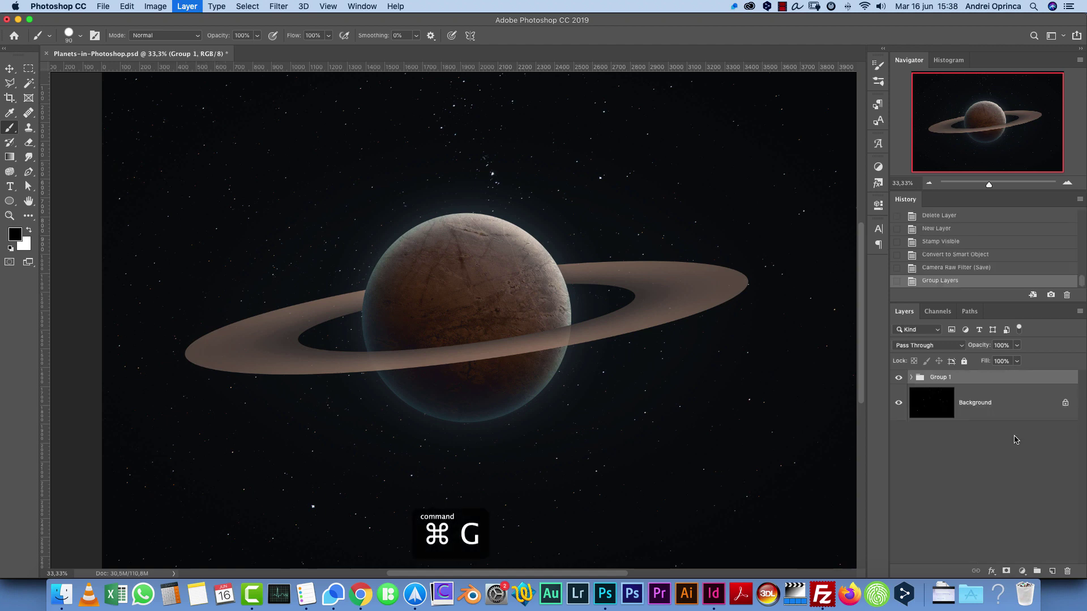
{"action": "left_click", "coordinate": [898, 377]}
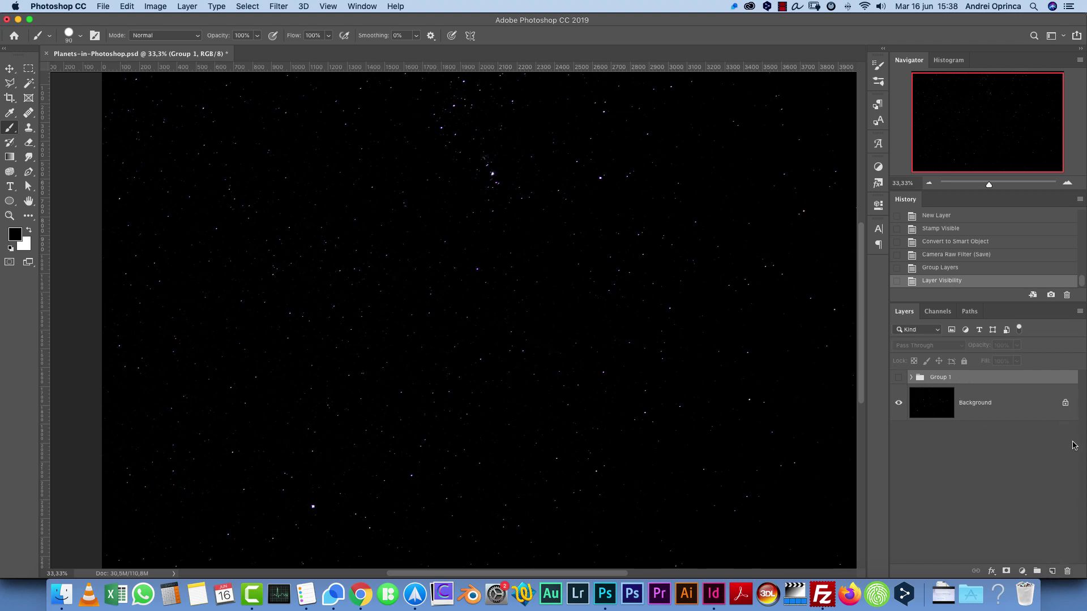
Add a new empty layer and rename it 'planet'.
{"action": "left_click", "coordinate": [1052, 571]}
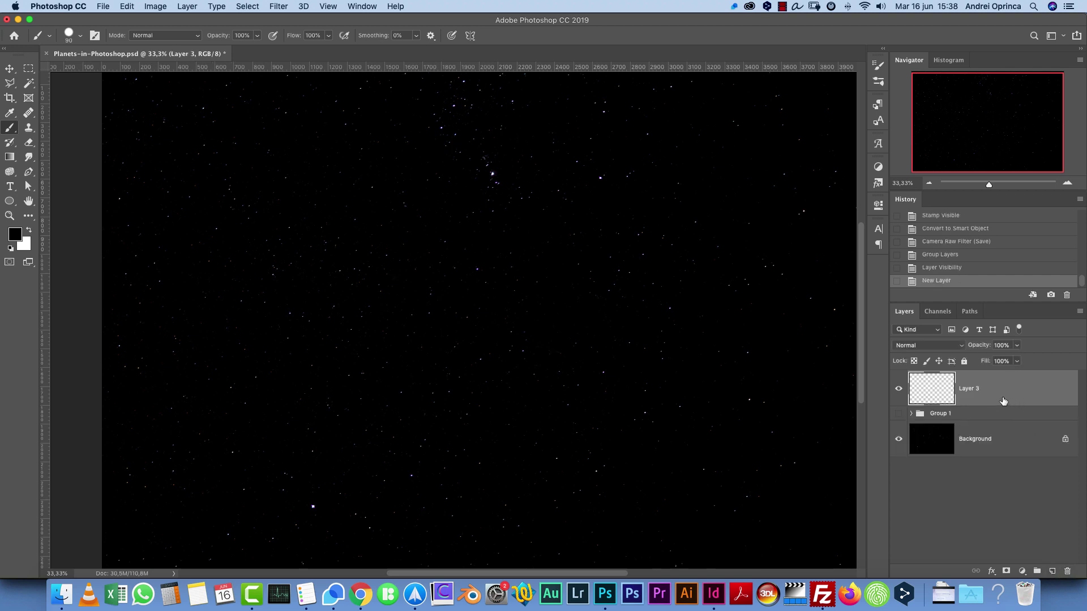
{"action": "double_click", "coordinate": [974, 390]}
{"action": "type", "text": "P"}
{"action": "key", "text": "Return"}
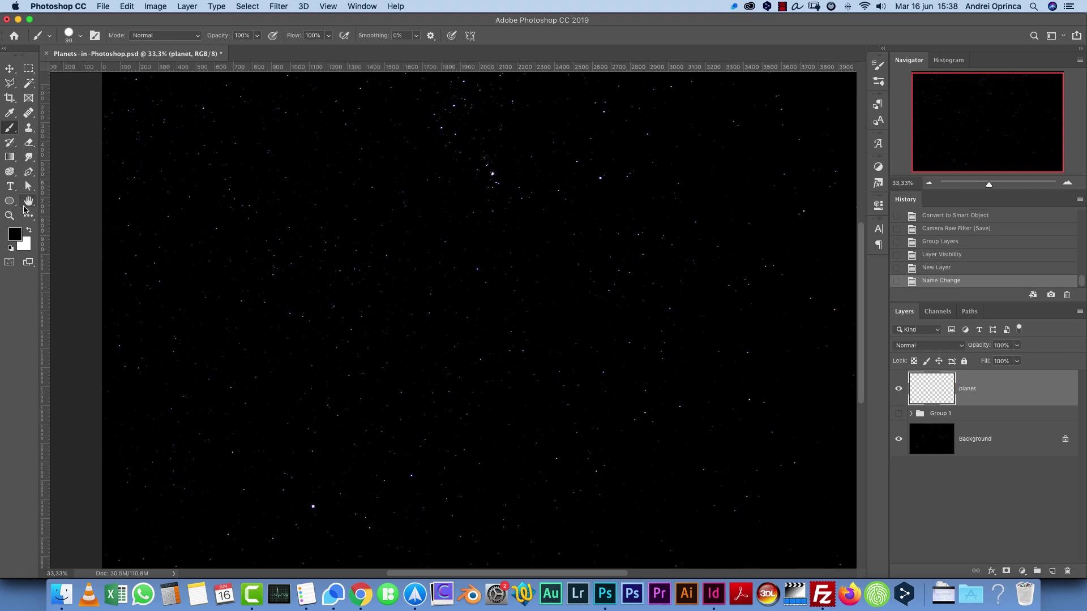
Set the Ellipse Tool to Shape mode with no stroke.
{"action": "left_click", "coordinate": [13, 205]}
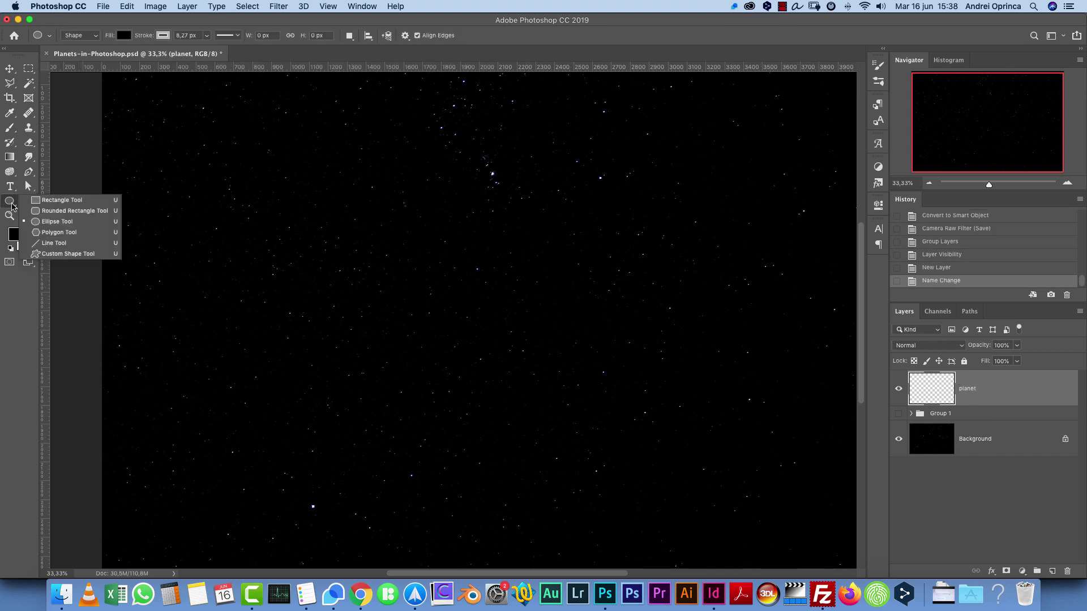
{"action": "left_click", "coordinate": [63, 223]}
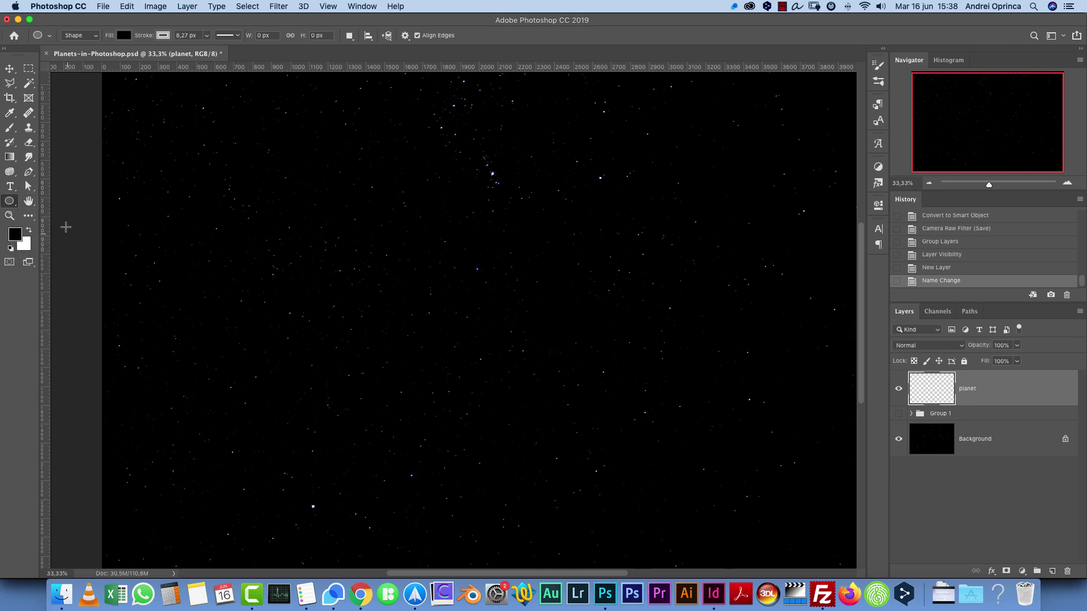
{"action": "left_click", "coordinate": [95, 38]}
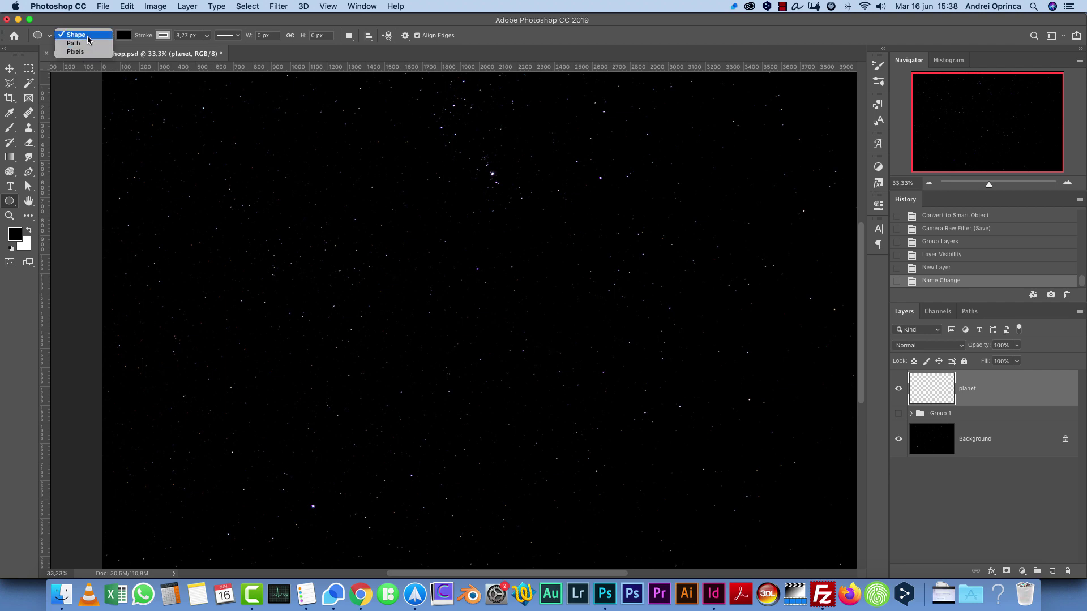
{"action": "left_click", "coordinate": [85, 36]}
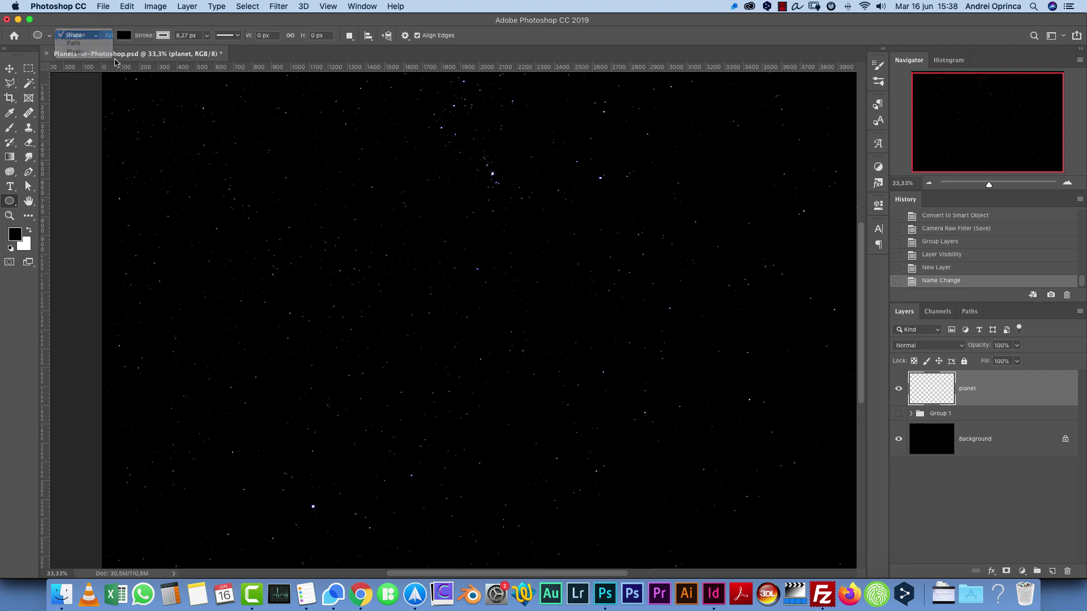
{"action": "left_click", "coordinate": [163, 36]}
{"action": "left_click", "coordinate": [119, 59]}
{"action": "left_click", "coordinate": [202, 26]}
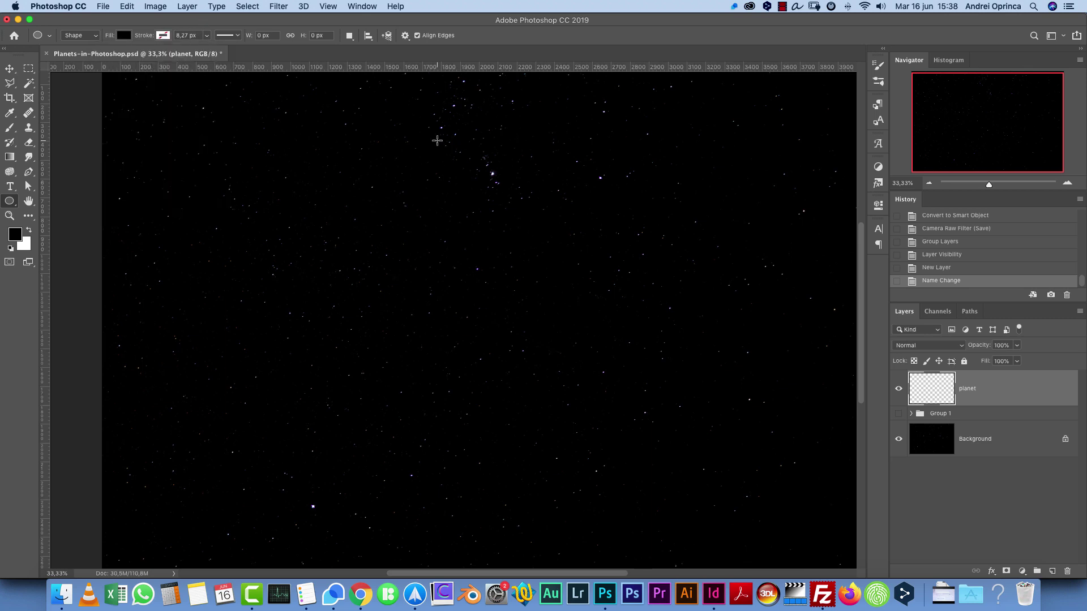
At 25% zoom, draw an orange-filled circle and move it near the canvas centre.
{"action": "left_click", "coordinate": [929, 183]}
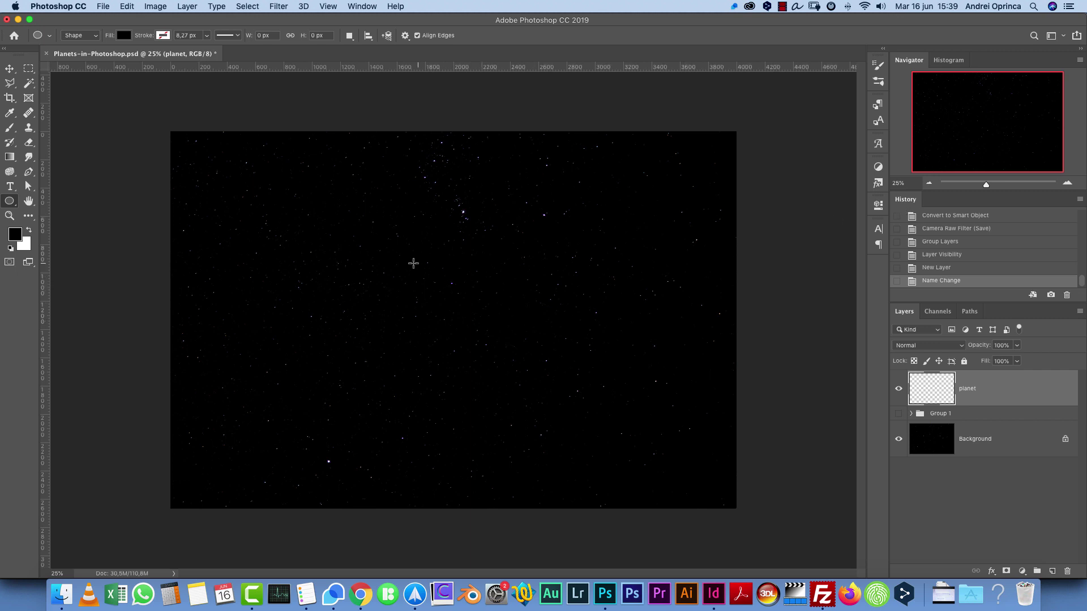
{"action": "left_click_drag", "start_coordinate": [409, 257], "coordinate": [569, 406]}
{"action": "left_click", "coordinate": [711, 288]}
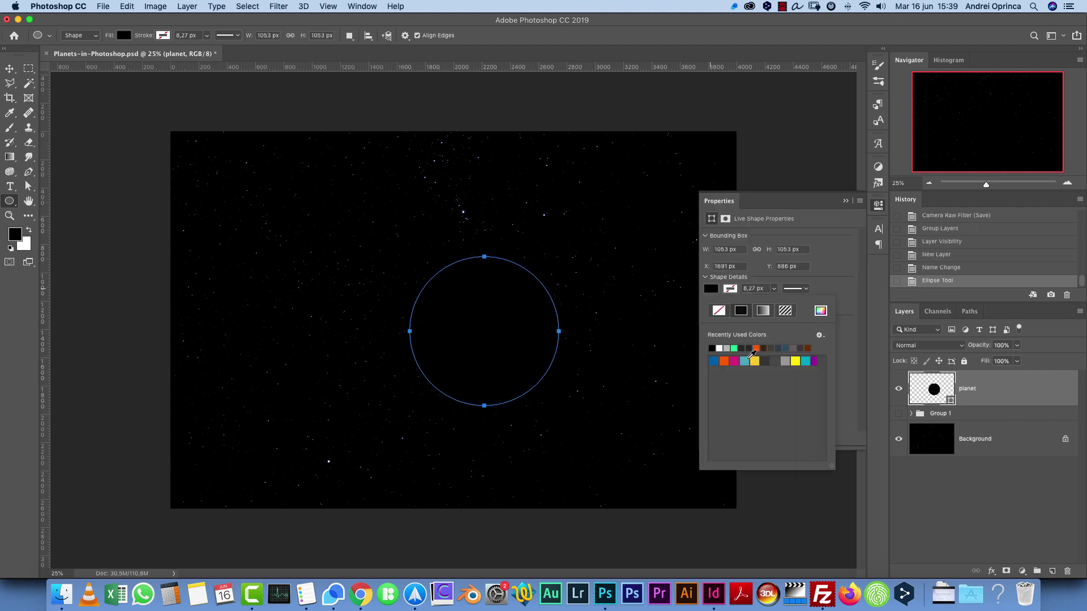
{"action": "left_click", "coordinate": [724, 360]}
{"action": "left_click", "coordinate": [845, 201]}
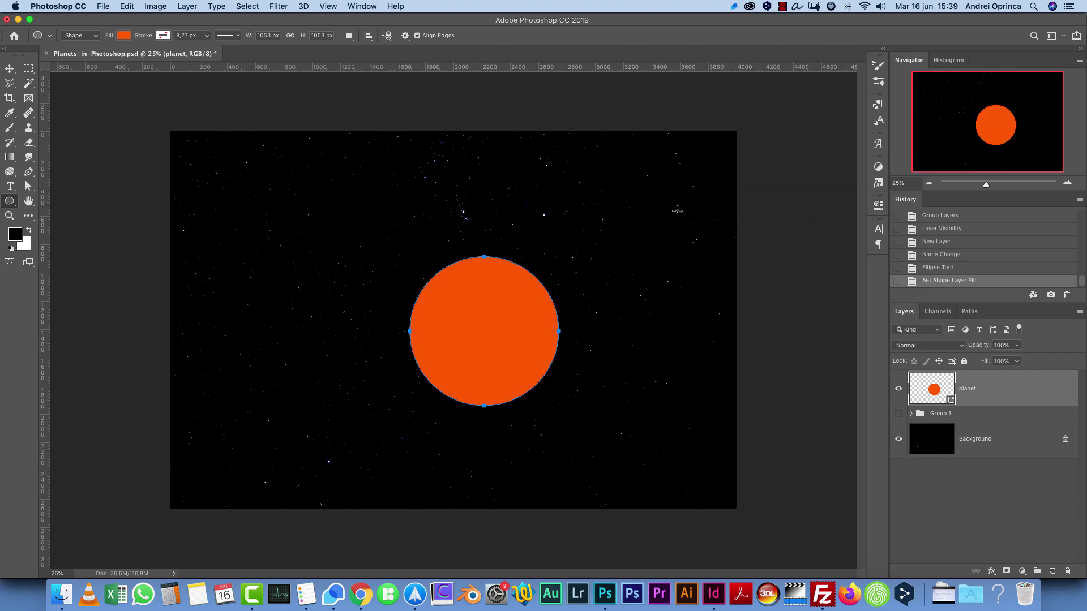
{"action": "key", "text": "v"}
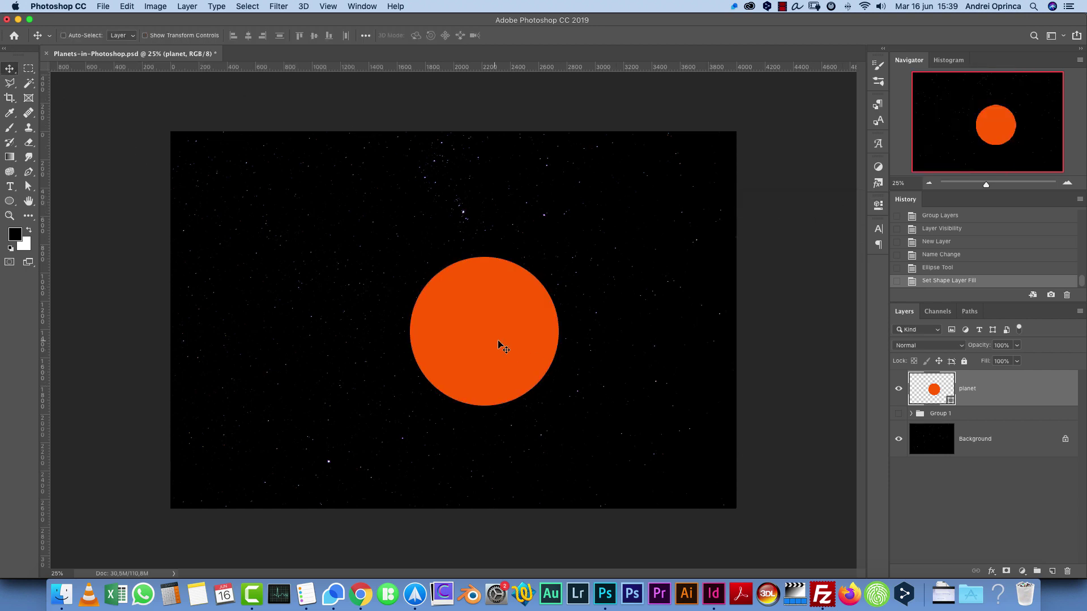
{"action": "left_click_drag", "start_coordinate": [509, 346], "coordinate": [492, 332]}
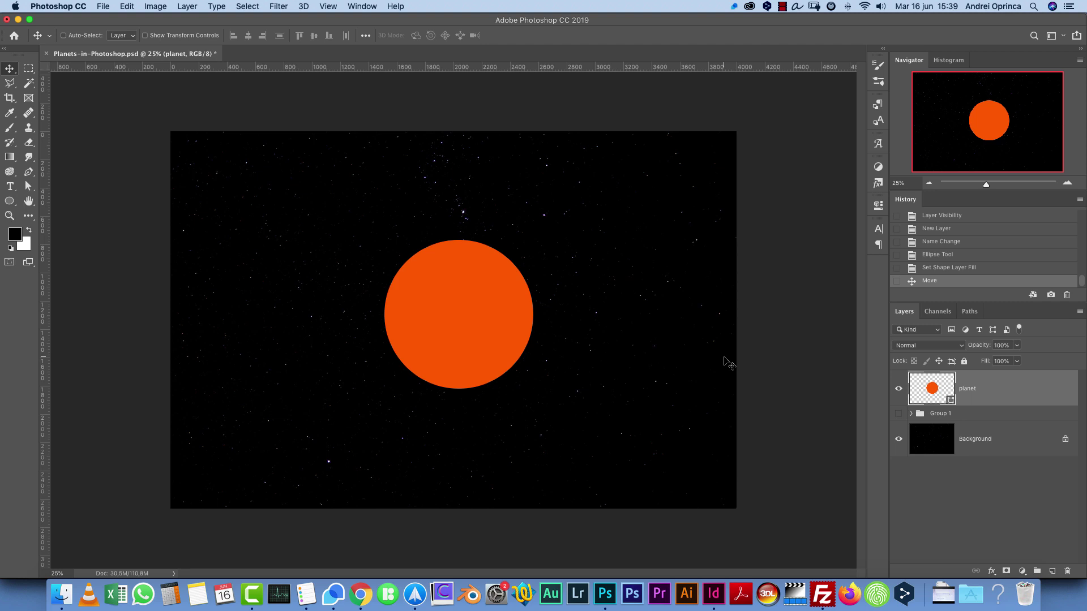
{"action": "key", "text": "super+d"}
Preview the planets folder textures in Place Embedded and choose grey-wall-2117937.jpg.
{"action": "key", "text": "shift+super+d"}
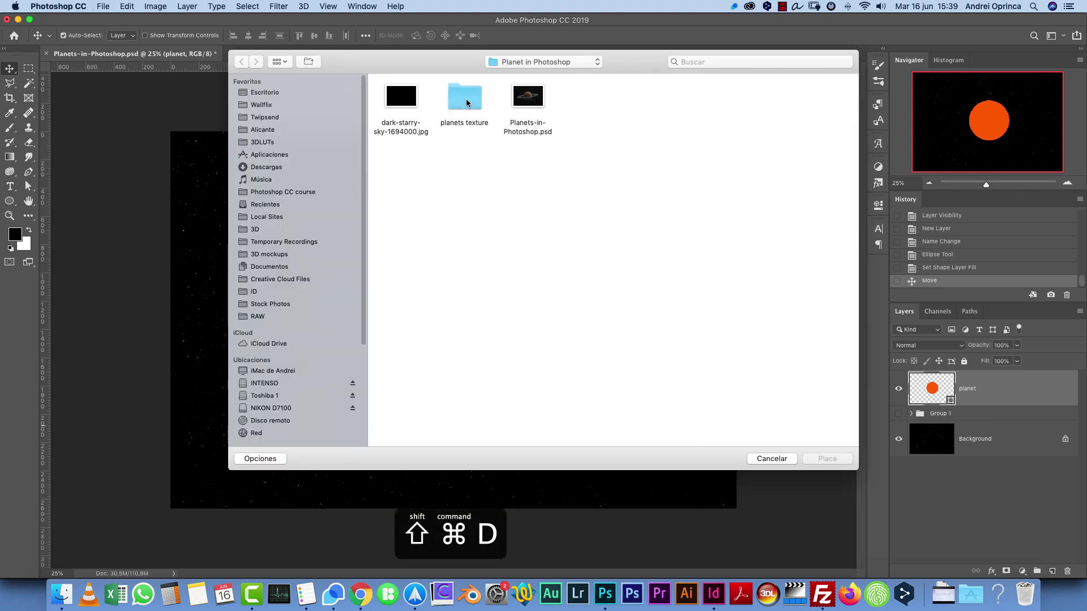
{"action": "double_click", "coordinate": [470, 106]}
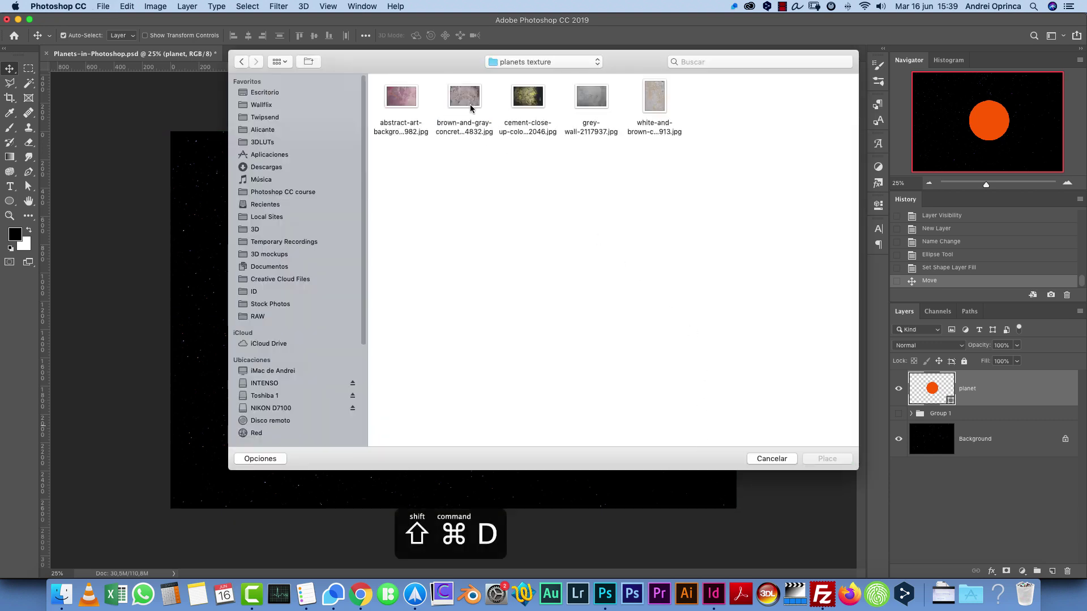
{"action": "left_click", "coordinate": [404, 104]}
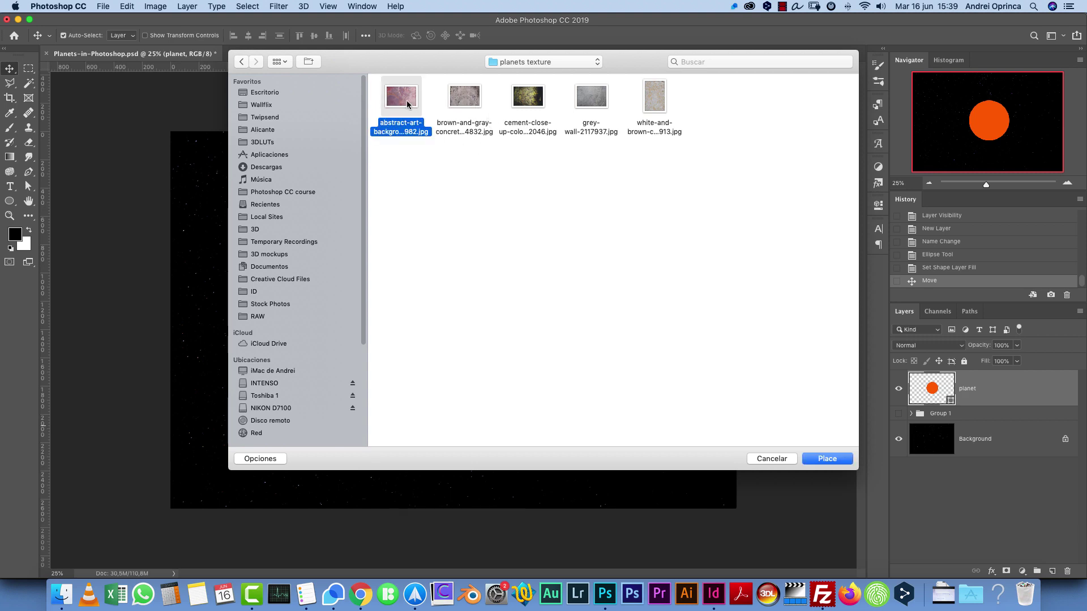
{"action": "key", "text": "space"}
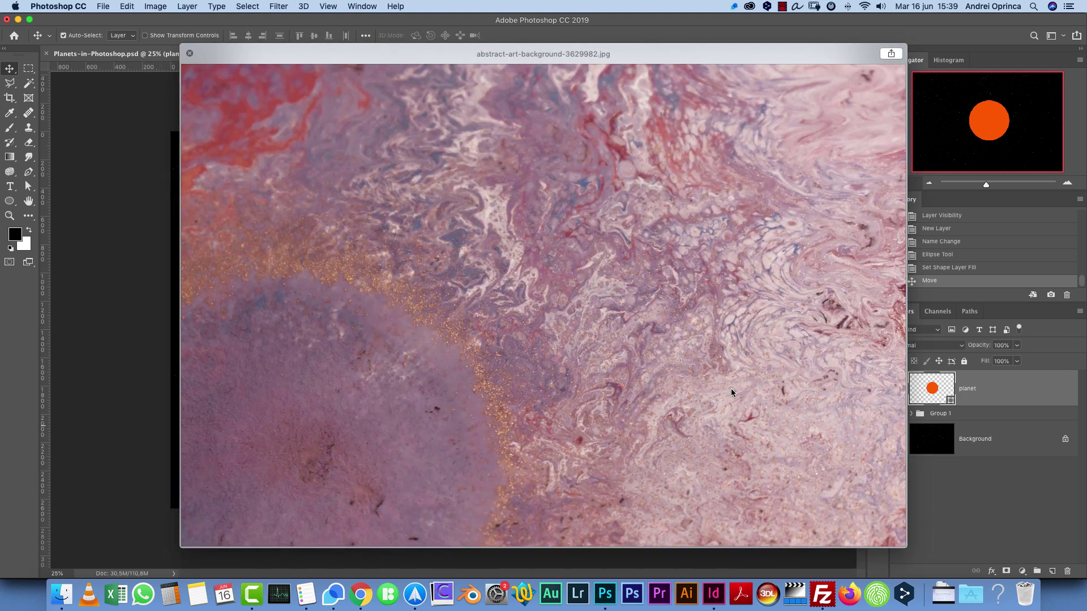
{"action": "key", "text": "Right"}
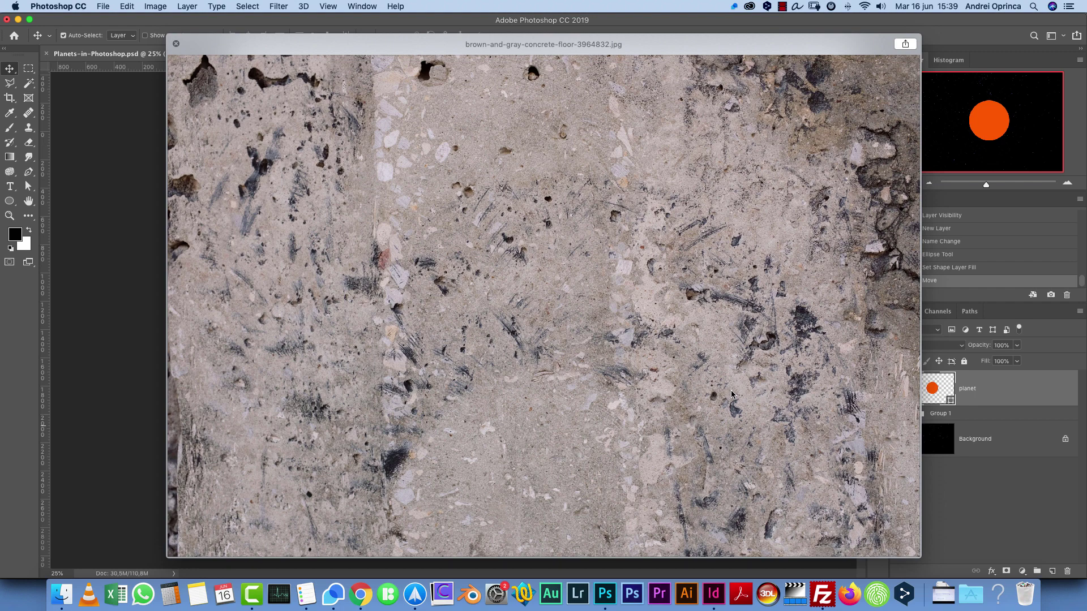
{"action": "key", "text": "Right"}
{"action": "key", "text": "Right"}
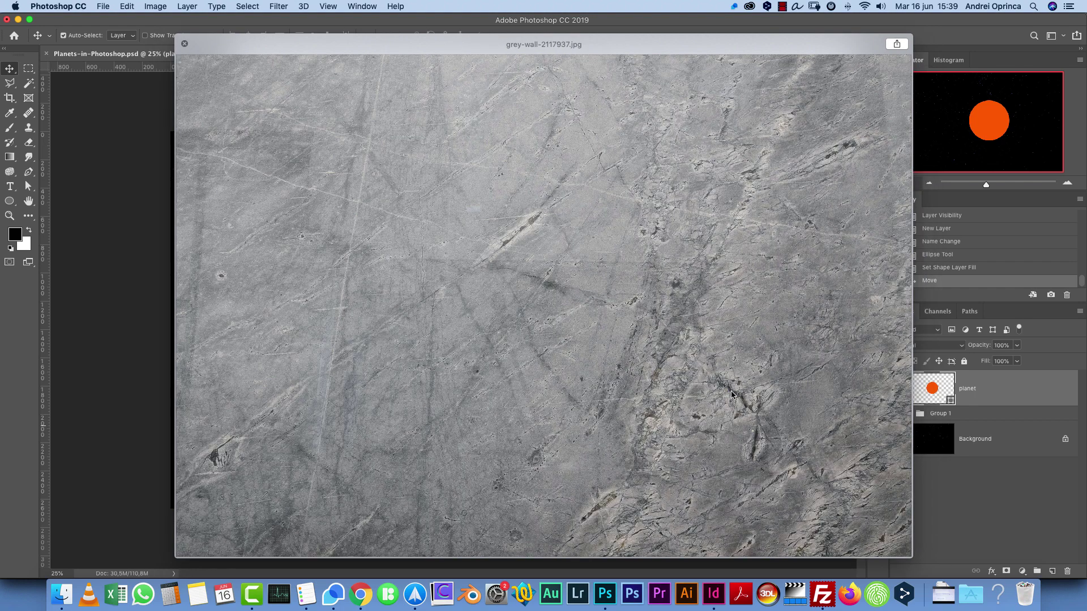
{"action": "key", "text": "space"}
{"action": "key", "text": "space"}
{"action": "key", "text": "Escape"}
Place the grey-wall texture and centre it over the orange planet.
{"action": "left_click", "coordinate": [841, 459]}
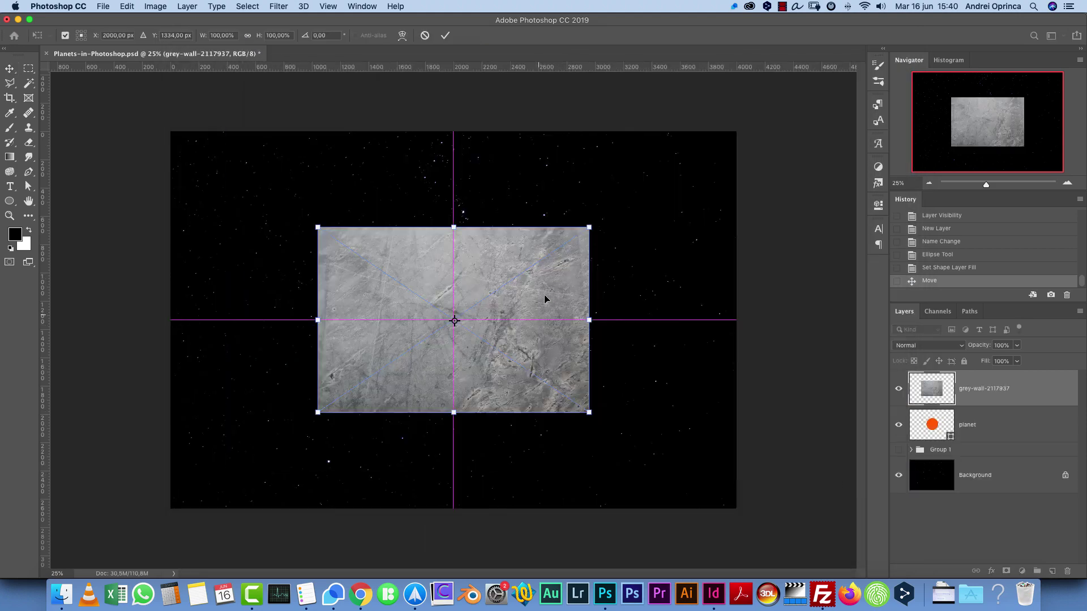
{"action": "left_click_drag", "start_coordinate": [549, 287], "coordinate": [645, 254]}
{"action": "key", "text": "Return"}
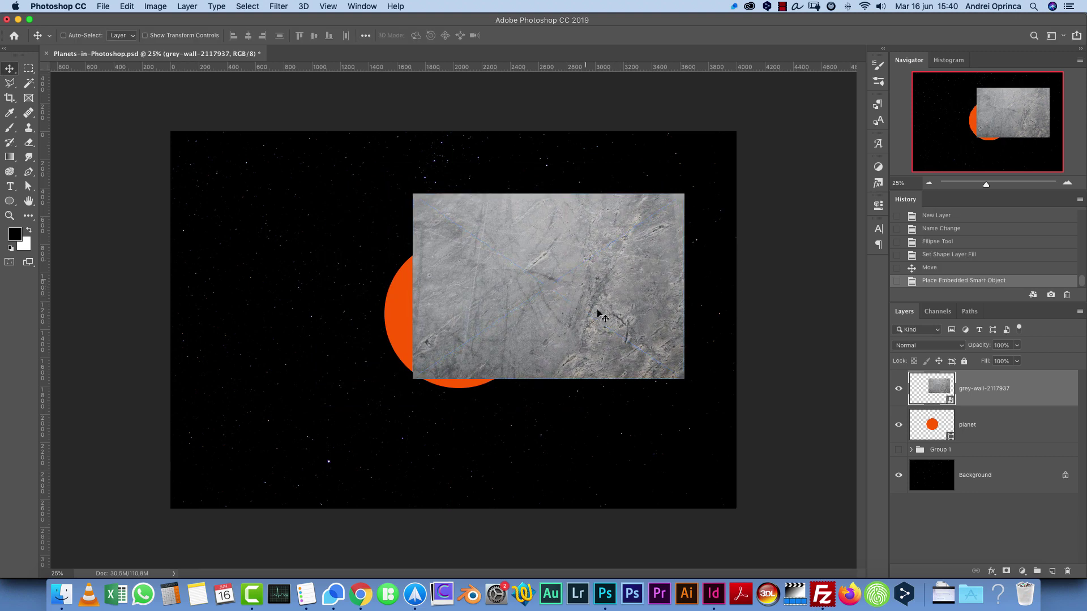
{"action": "left_click_drag", "start_coordinate": [577, 249], "coordinate": [486, 275]}
Clip the texture to the planet circle and reposition it at 50% zoom.
{"action": "right_click", "coordinate": [1027, 381]}
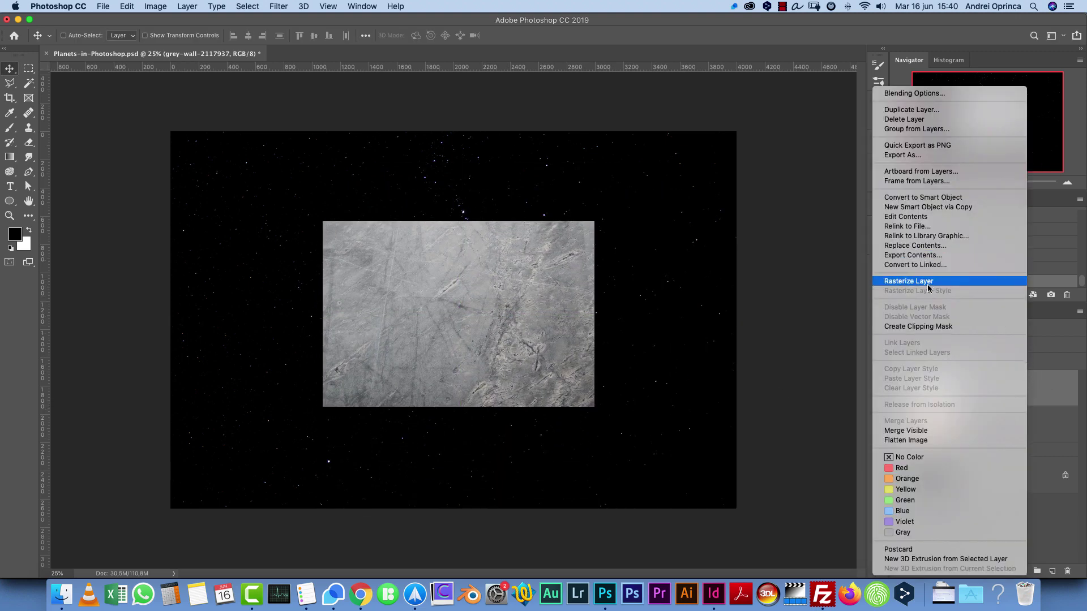
{"action": "left_click", "coordinate": [920, 327]}
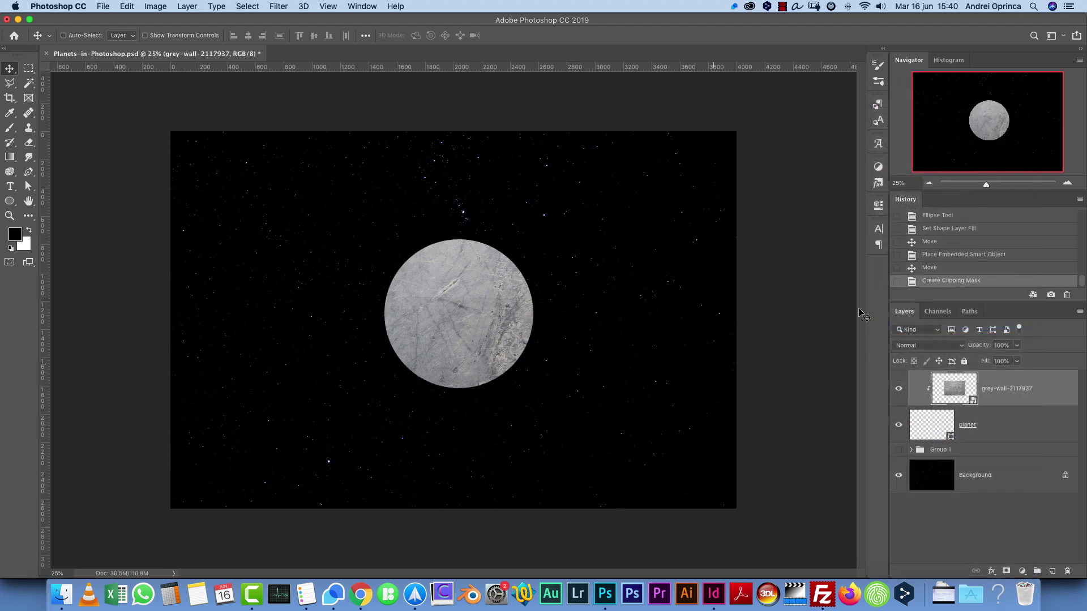
{"action": "left_click", "coordinate": [1066, 184]}
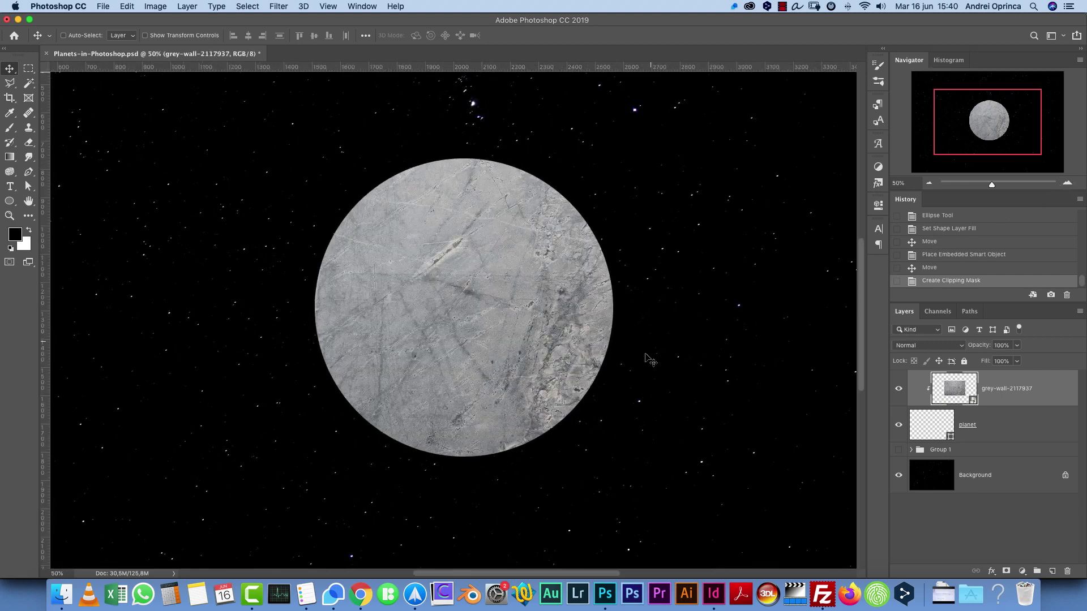
{"action": "left_click_drag", "start_coordinate": [588, 378], "coordinate": [470, 389]}
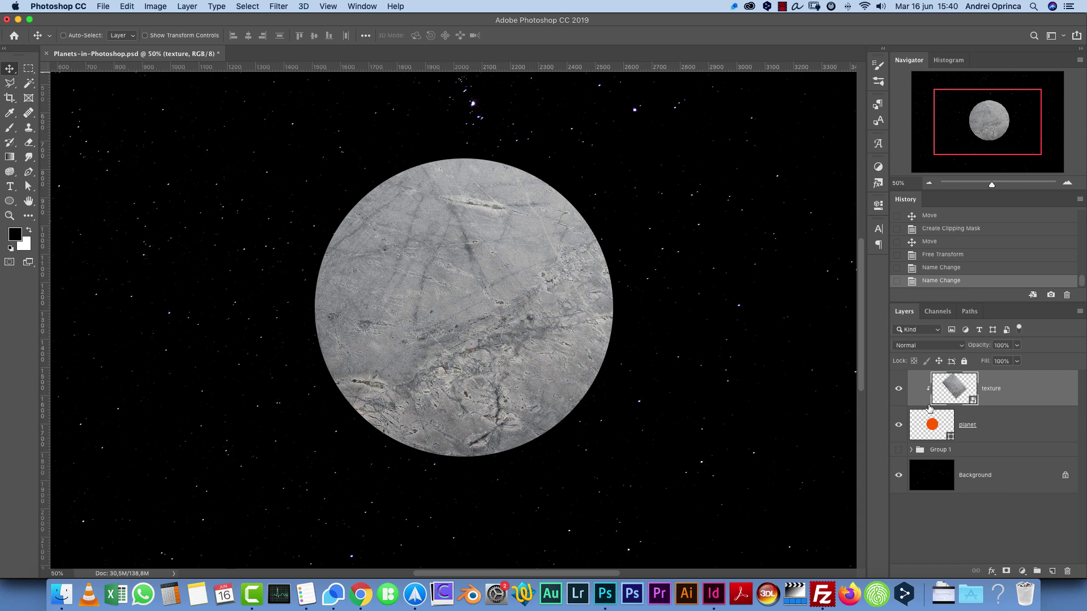
Open Layer Style for the planet layer and reset the effects to the default list.
{"action": "left_click", "coordinate": [996, 421]}
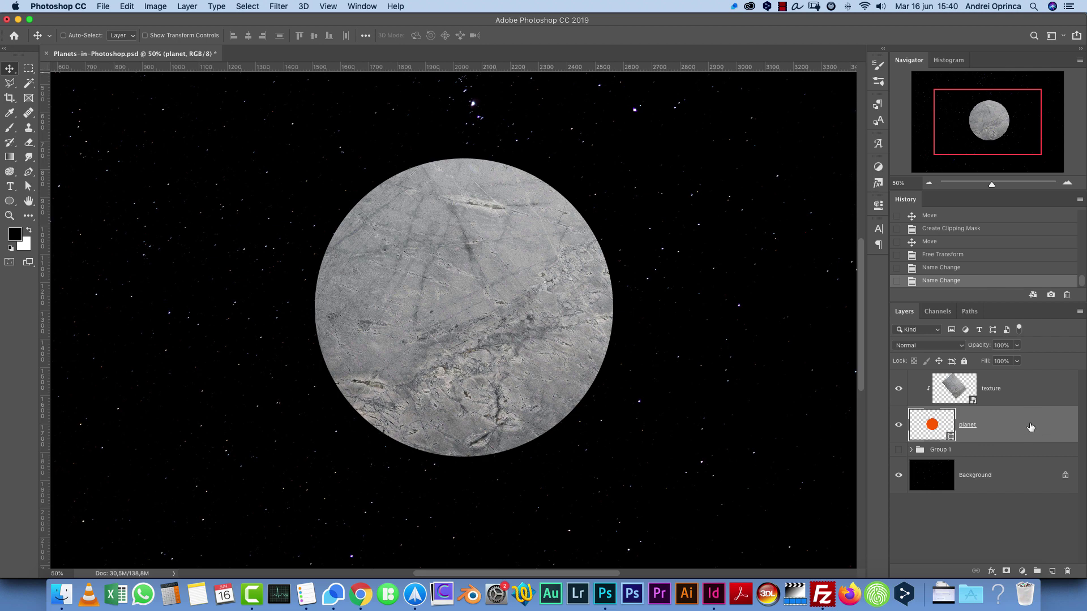
{"action": "double_click", "coordinate": [1033, 429]}
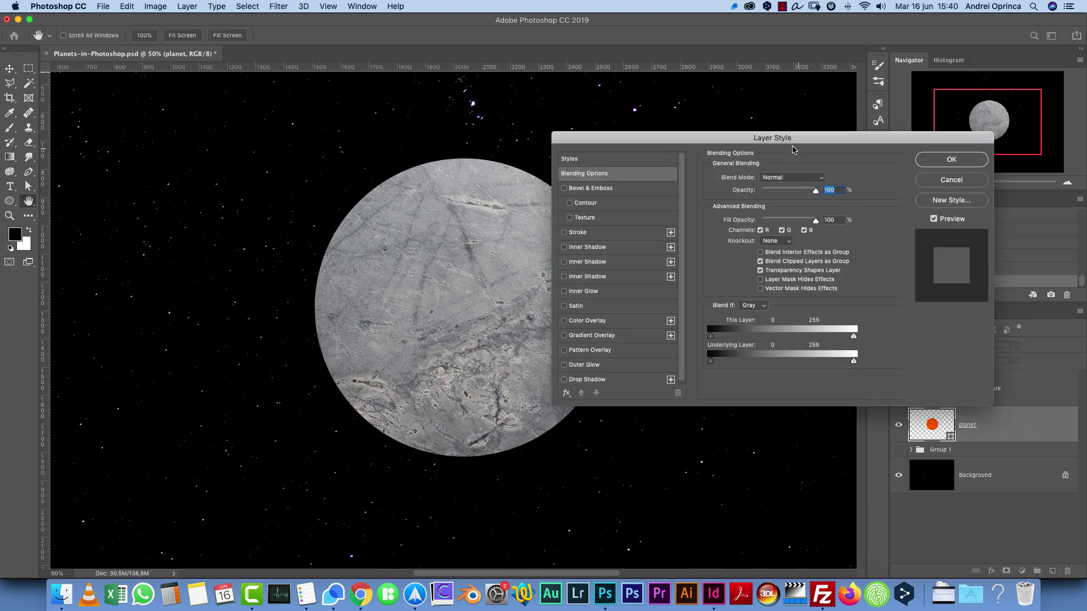
{"action": "left_click_drag", "start_coordinate": [775, 143], "coordinate": [830, 122]}
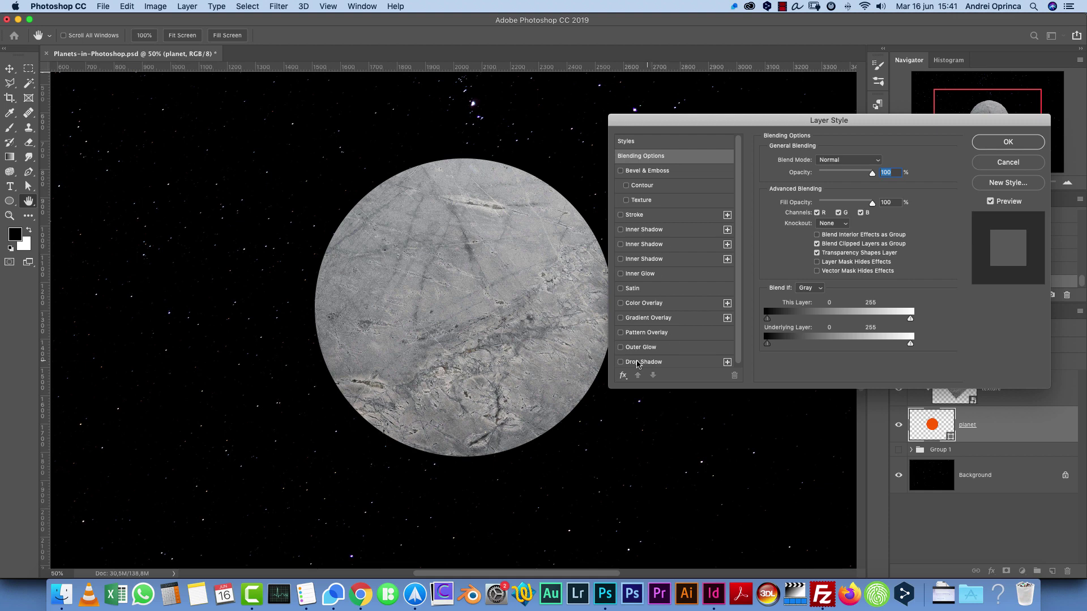
{"action": "left_click", "coordinate": [623, 380]}
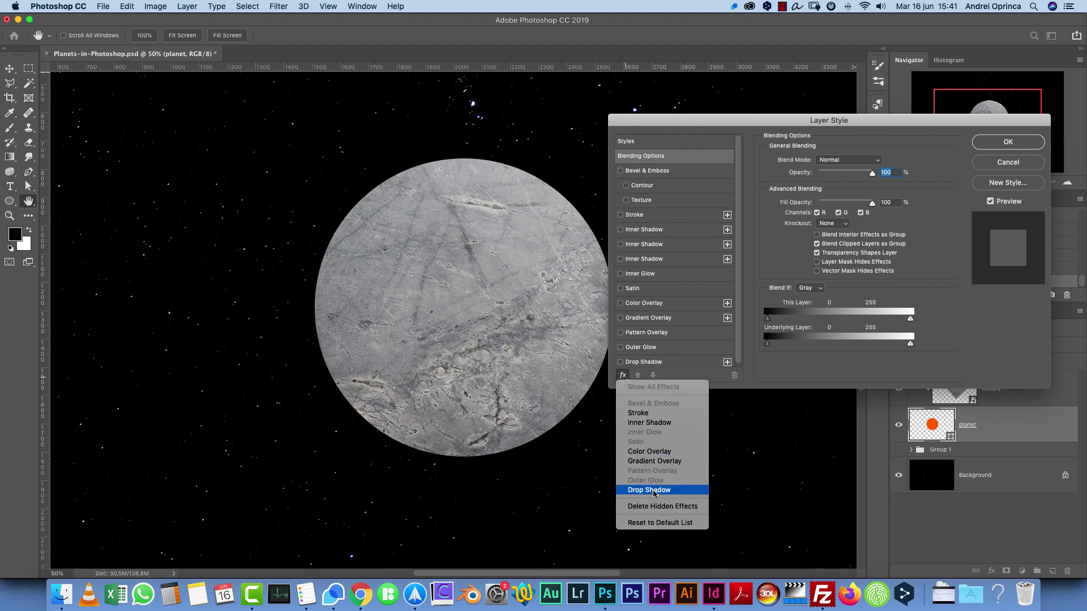
{"action": "left_click", "coordinate": [656, 523]}
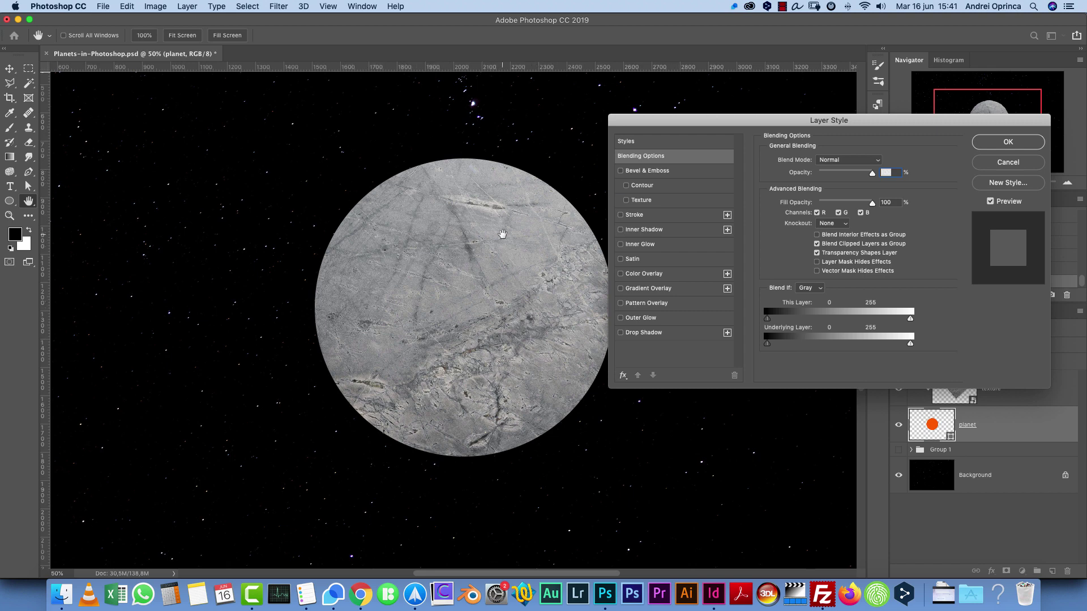
Enable Inner Shadow with a black colour and Normal blend mode.
{"action": "left_click", "coordinate": [643, 230]}
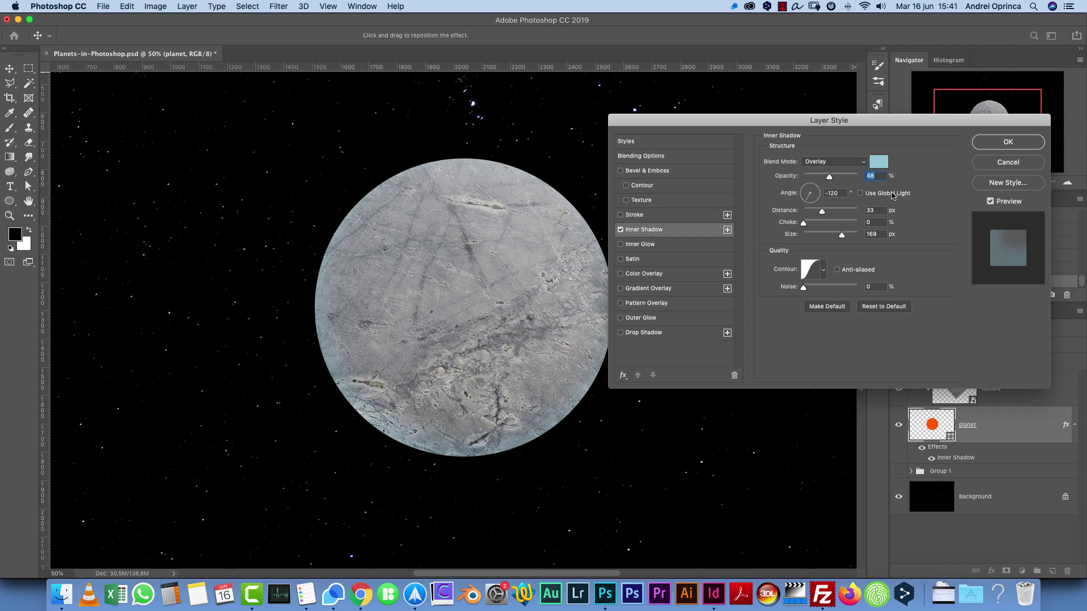
{"action": "left_click", "coordinate": [882, 164]}
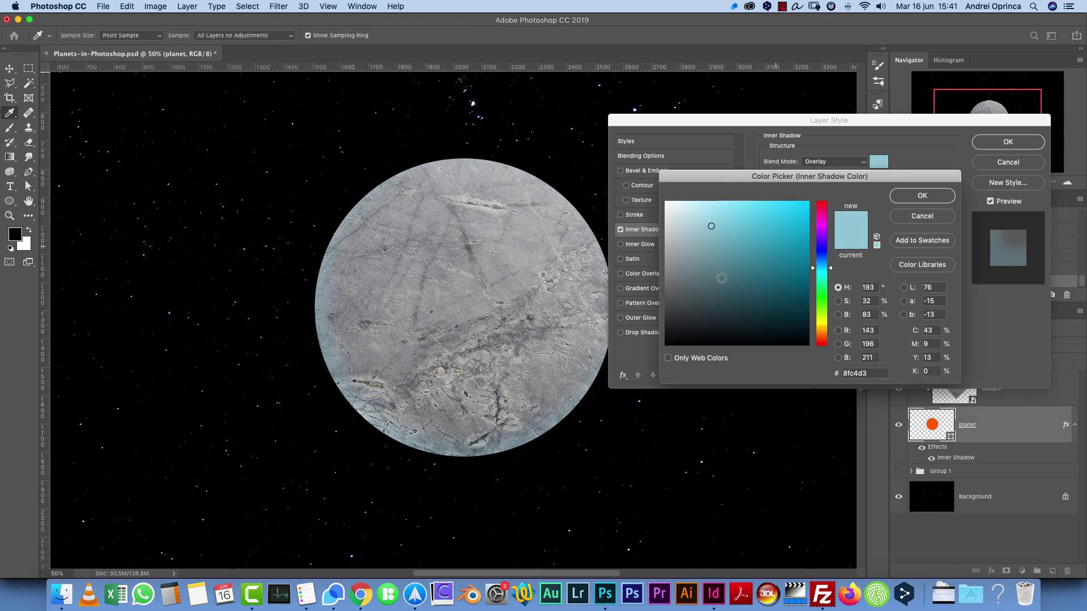
{"action": "left_click_drag", "start_coordinate": [706, 283], "coordinate": [656, 352]}
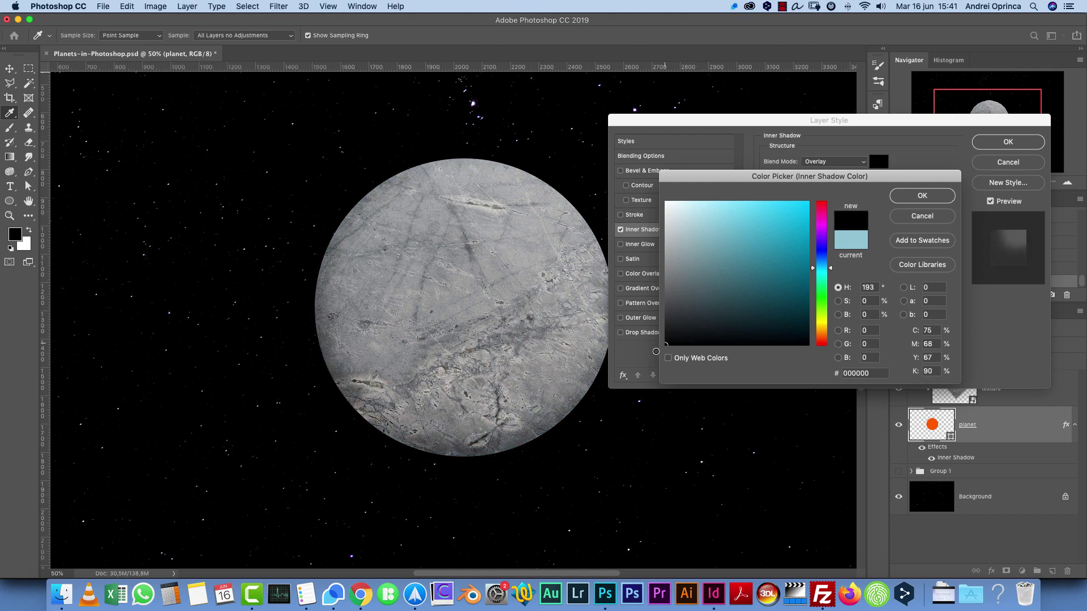
{"action": "left_click", "coordinate": [922, 195]}
{"action": "left_click", "coordinate": [835, 161]}
{"action": "left_click", "coordinate": [816, 39]}
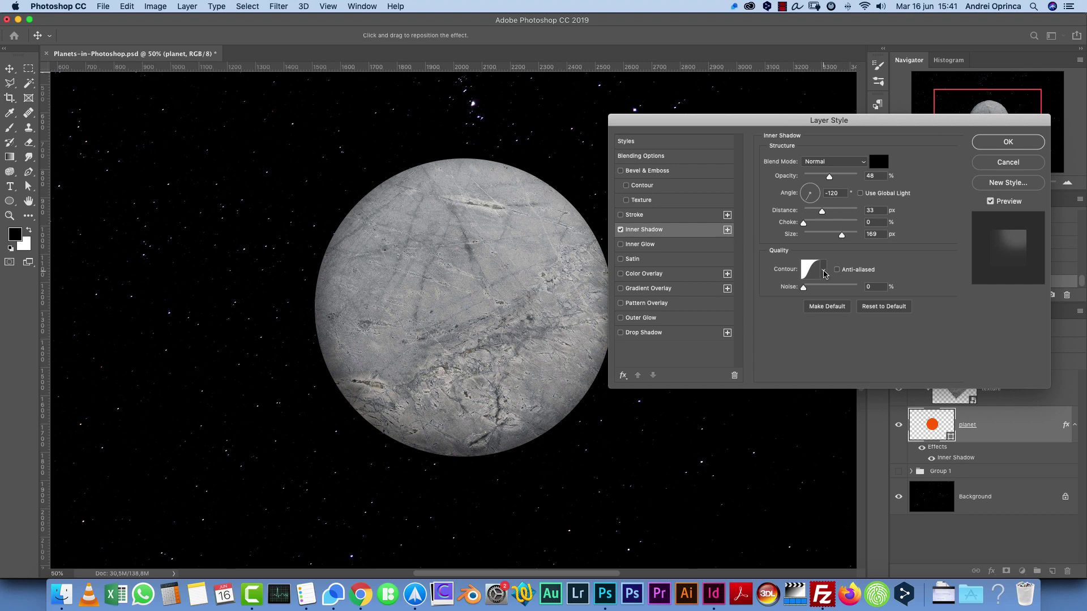
Give the inner shadow a Linear contour, 78% opacity, -121° angle and 229 px size.
{"action": "left_click", "coordinate": [824, 271]}
{"action": "left_click", "coordinate": [754, 294]}
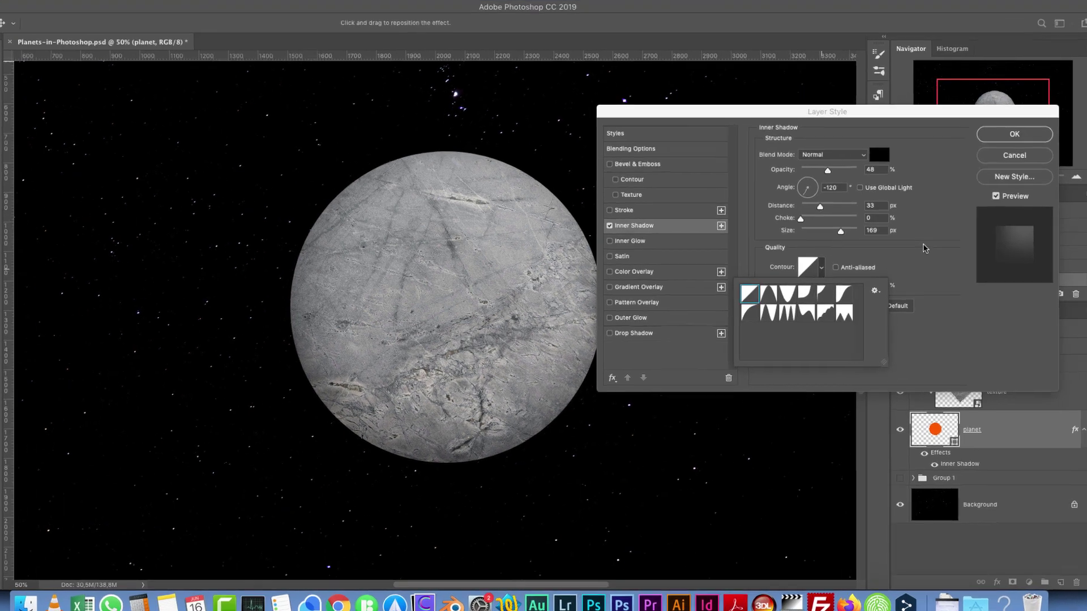
{"action": "left_click", "coordinate": [886, 265]}
{"action": "left_click_drag", "start_coordinate": [813, 112], "coordinate": [853, 112]}
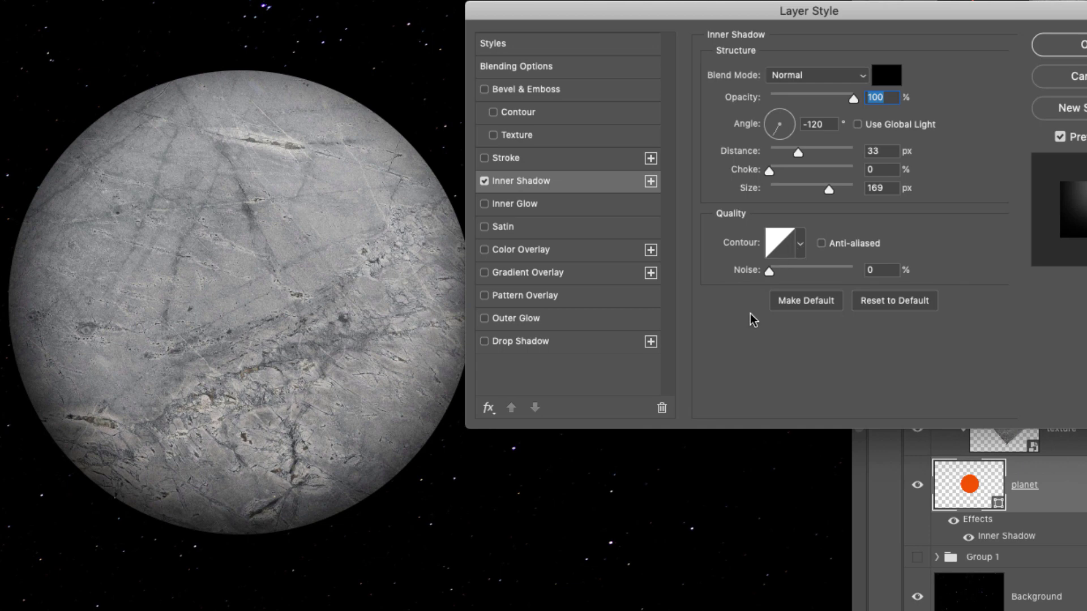
{"action": "left_click_drag", "start_coordinate": [784, 133], "coordinate": [848, 147]}
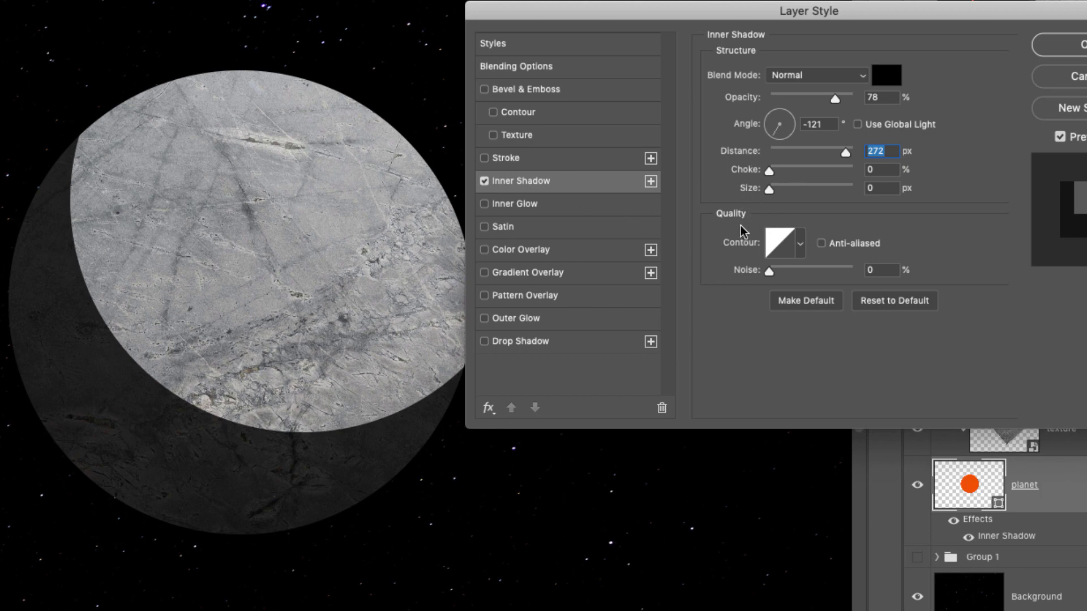
{"action": "left_click_drag", "start_coordinate": [770, 191], "coordinate": [838, 192]}
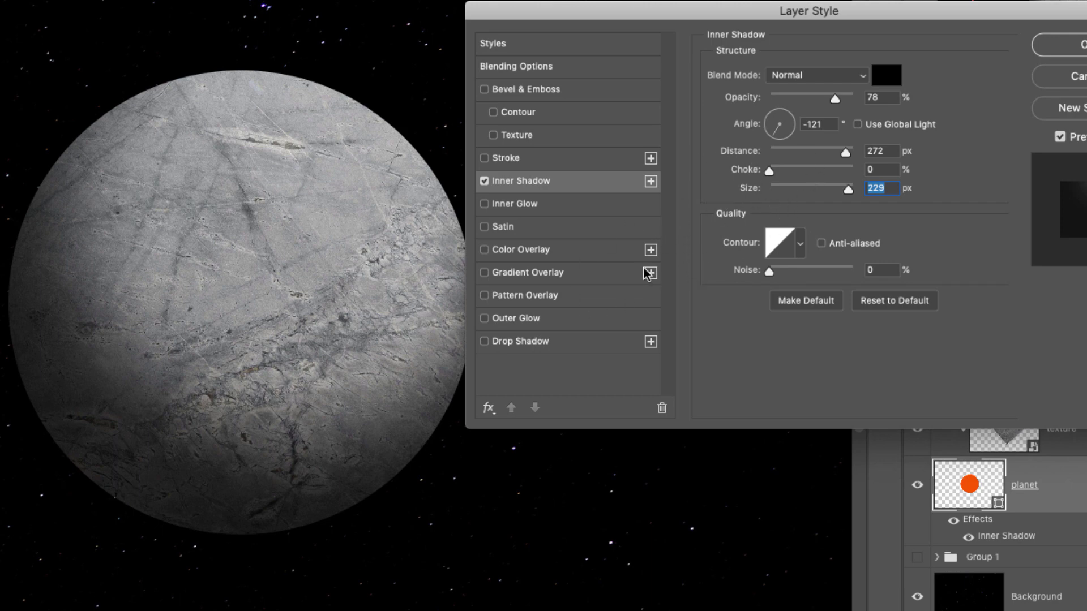
Add a Multiply Black, White Gradient Overlay and drag its dark area across the planet.
{"action": "left_click", "coordinate": [542, 274]}
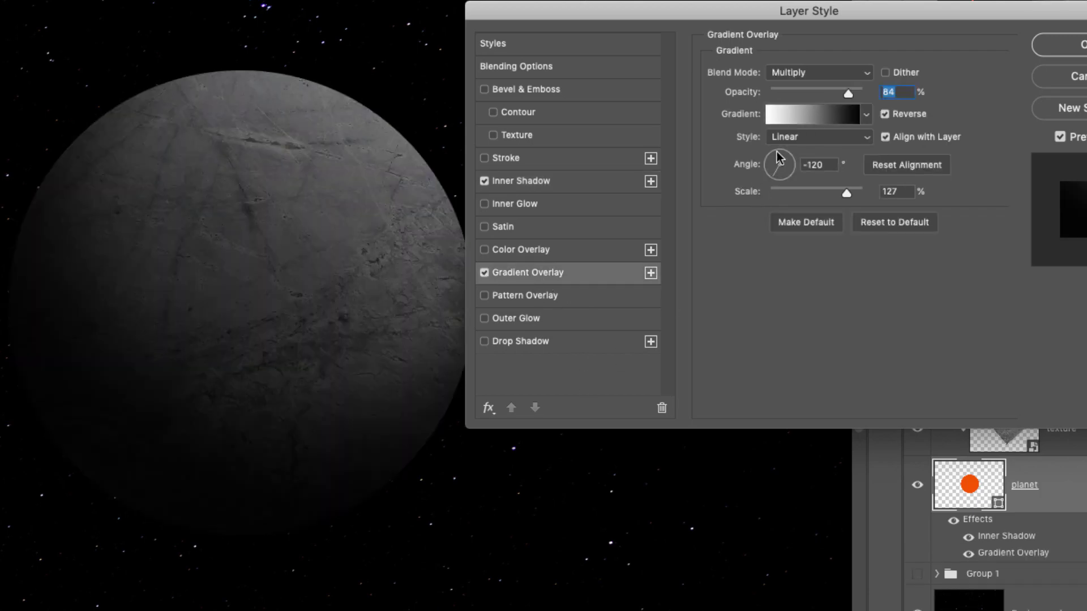
{"action": "left_click", "coordinate": [813, 114]}
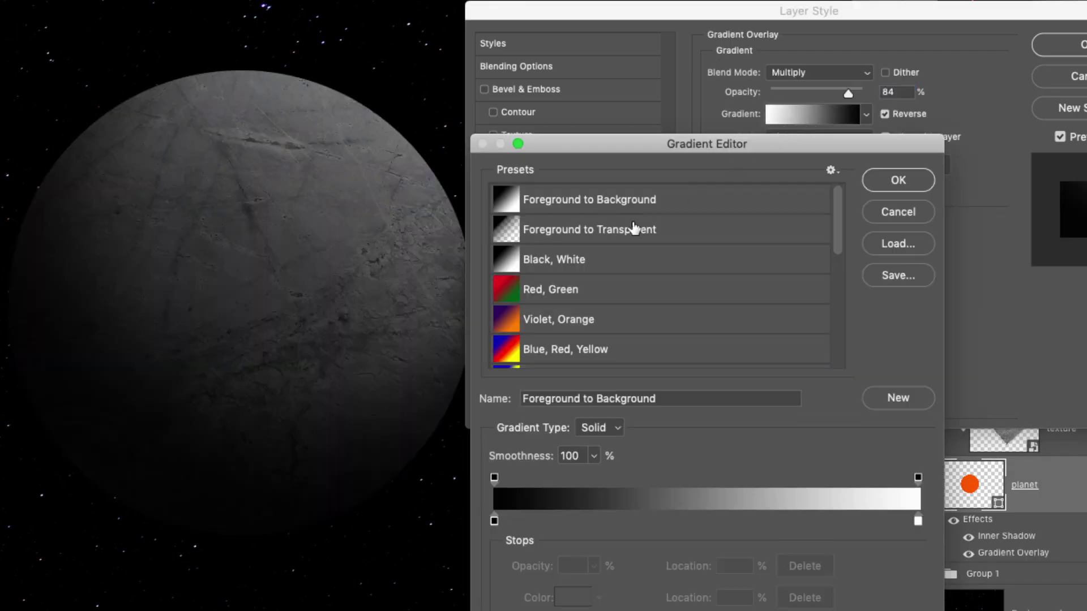
{"action": "left_click", "coordinate": [559, 262]}
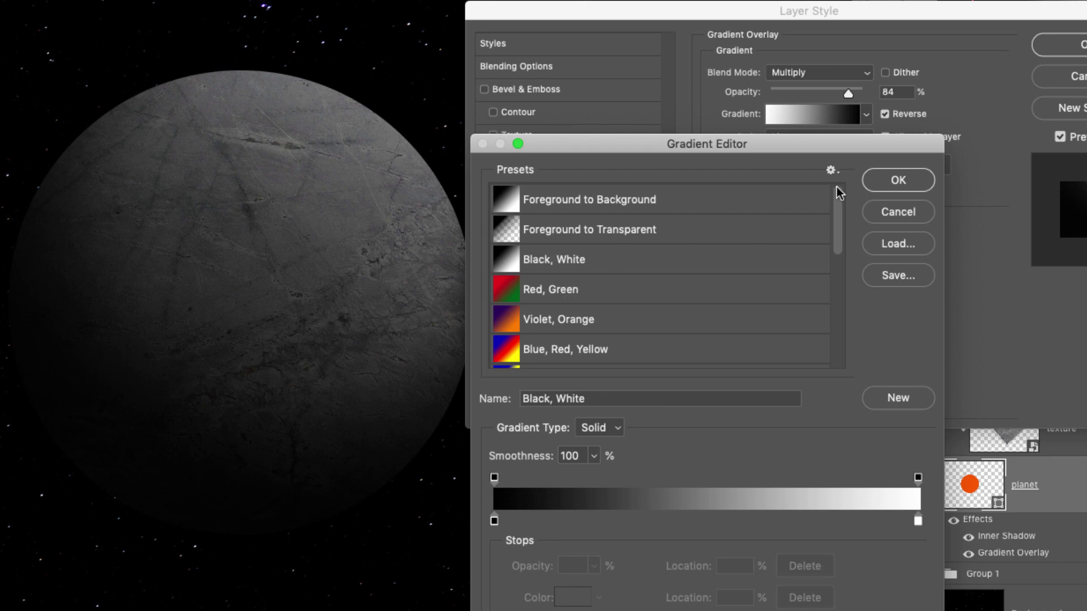
{"action": "left_click", "coordinate": [903, 180]}
{"action": "left_click", "coordinate": [819, 73]}
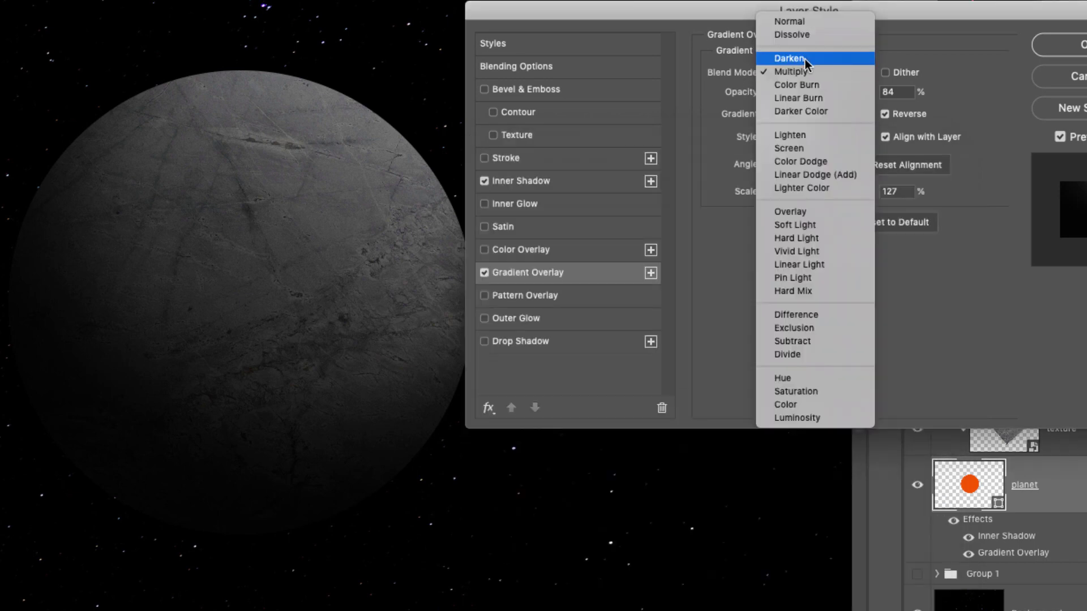
{"action": "left_click", "coordinate": [918, 49]}
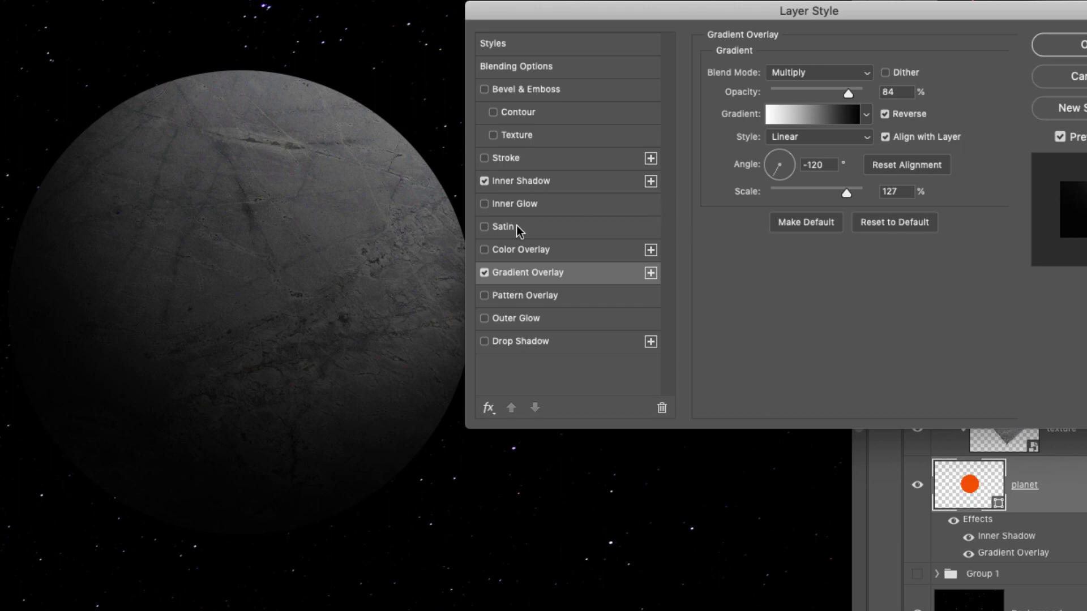
{"action": "mouse_move", "coordinate": [369, 251]}
{"action": "left_mouse_down"}
{"action": "mouse_move", "coordinate": [250, 333]}
{"action": "mouse_move", "coordinate": [150, 473]}
{"action": "mouse_move", "coordinate": [255, 317]}
{"action": "mouse_move", "coordinate": [244, 310]}
{"action": "mouse_move", "coordinate": [218, 334]}
{"action": "left_mouse_up"}
Set the gradient overlay scale and opacity to 64%, repositioning the shading.
{"action": "left_click", "coordinate": [747, 192]}
{"action": "type", "text": "100"}
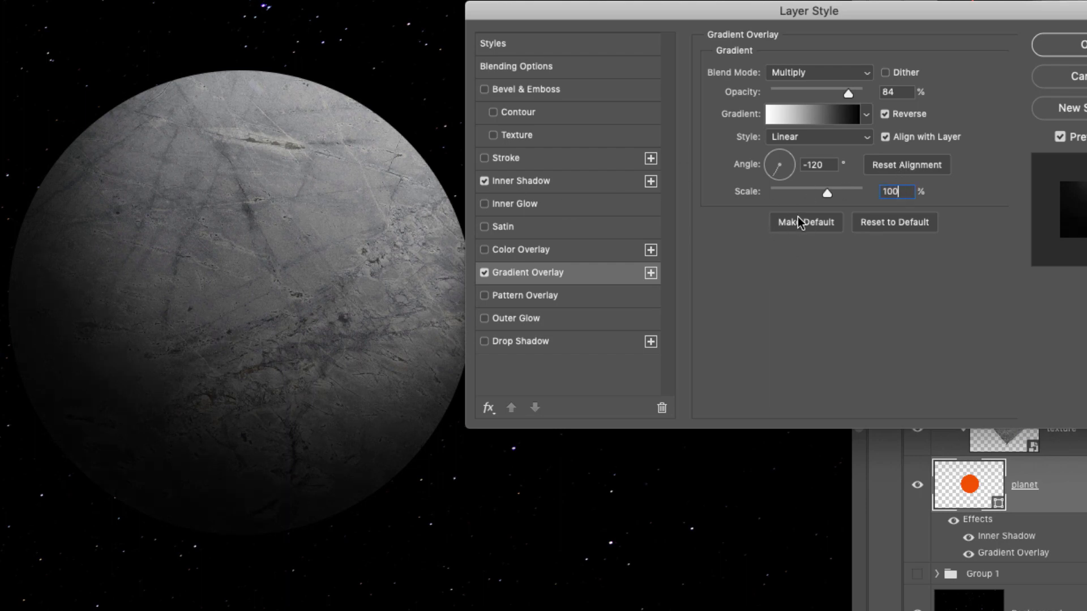
{"action": "left_click_drag", "start_coordinate": [827, 193], "coordinate": [765, 193]}
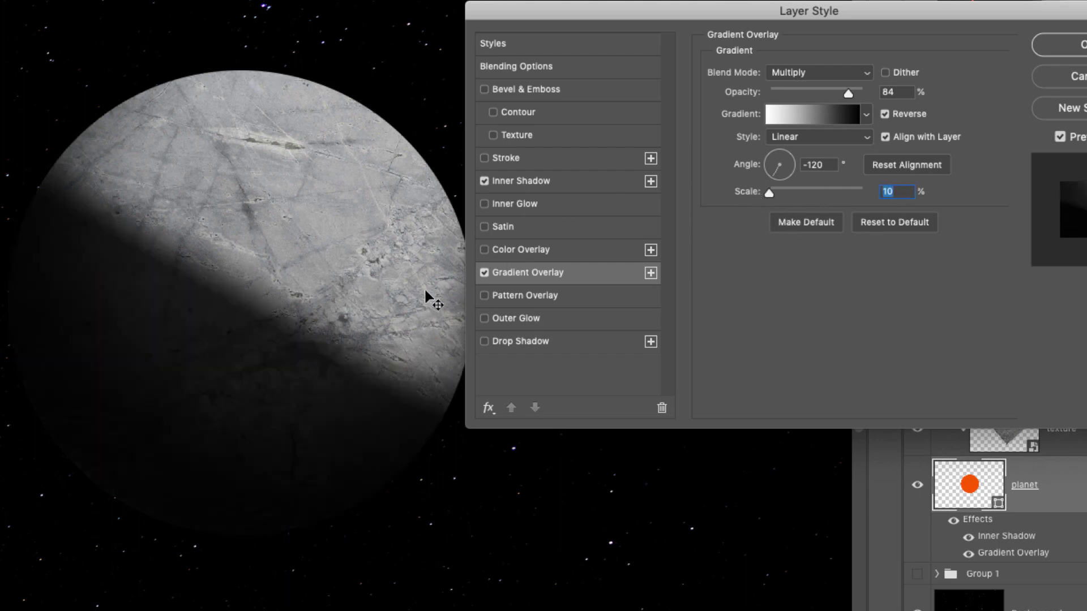
{"action": "left_click_drag", "start_coordinate": [848, 91], "coordinate": [824, 97]}
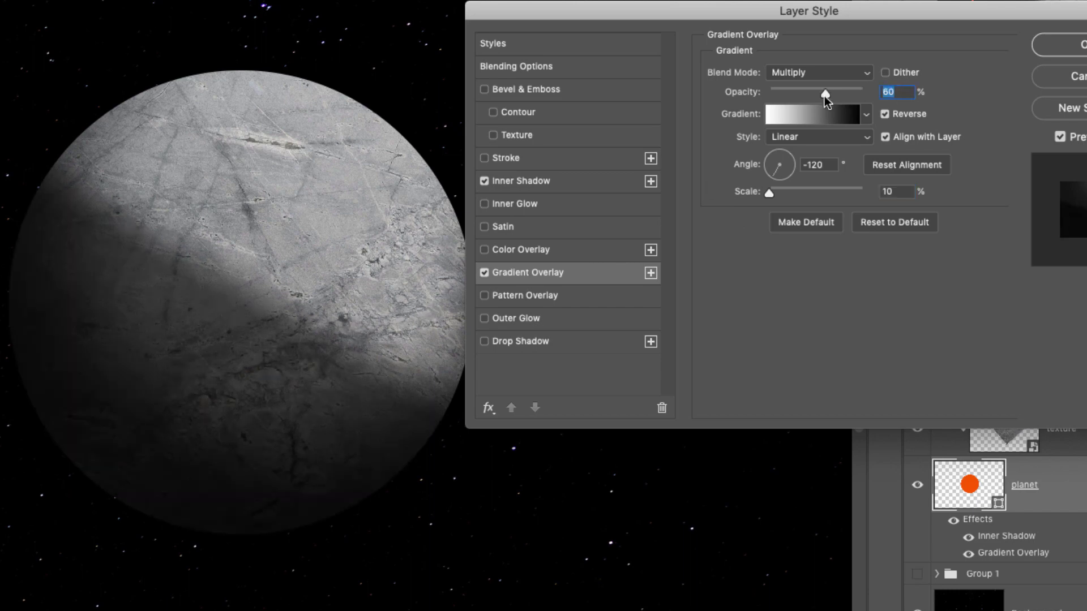
{"action": "left_click", "coordinate": [484, 182]}
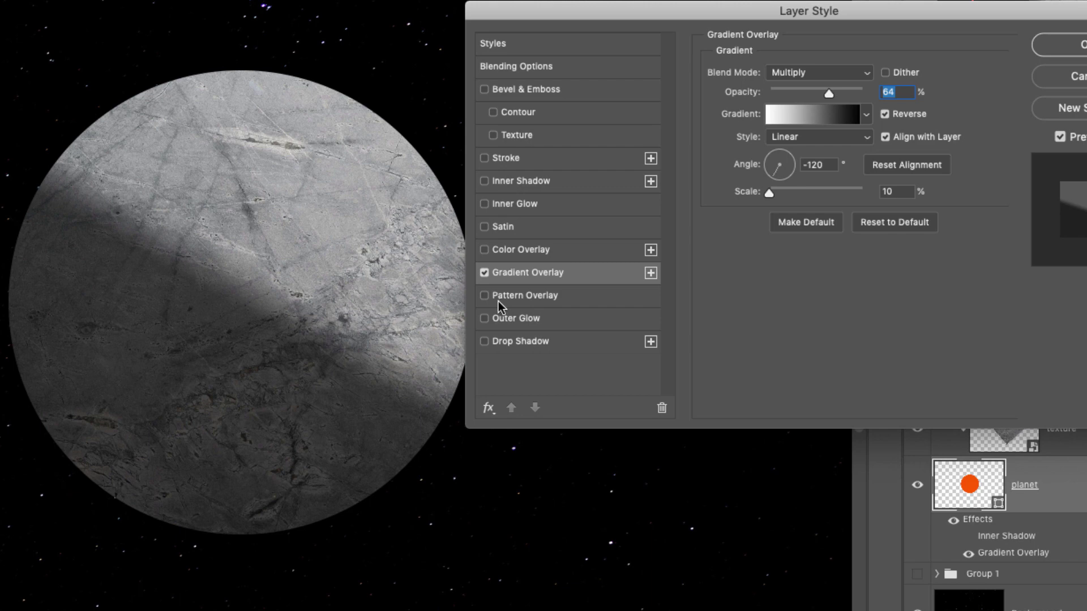
{"action": "mouse_move", "coordinate": [361, 272]}
{"action": "left_mouse_down"}
{"action": "mouse_move", "coordinate": [352, 287]}
{"action": "mouse_move", "coordinate": [362, 274]}
{"action": "left_mouse_up"}
{"action": "left_click_drag", "start_coordinate": [771, 194], "coordinate": [801, 181]}
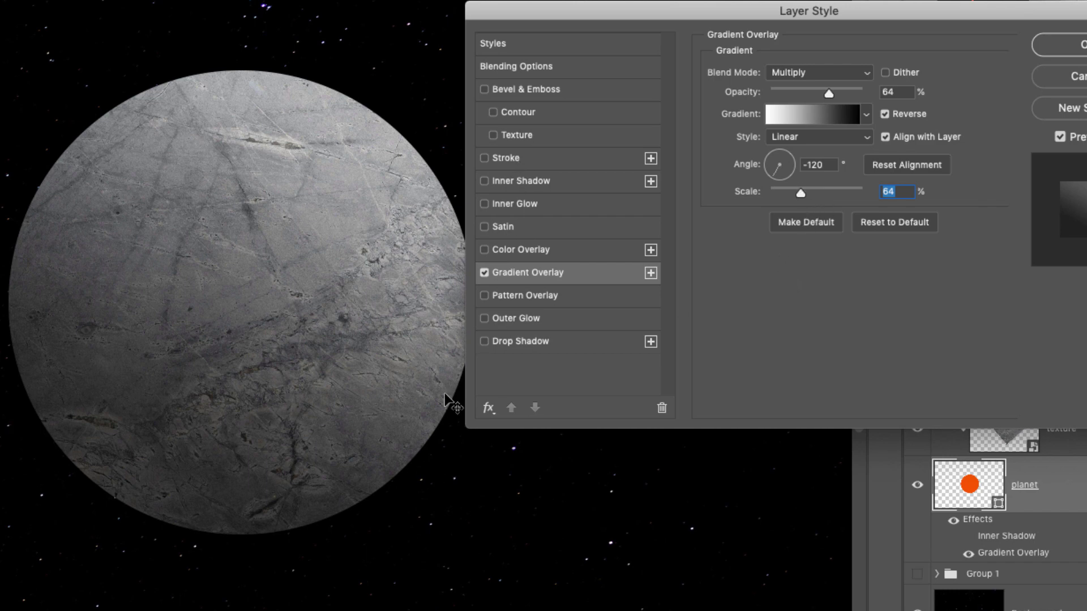
{"action": "left_click", "coordinate": [484, 180]}
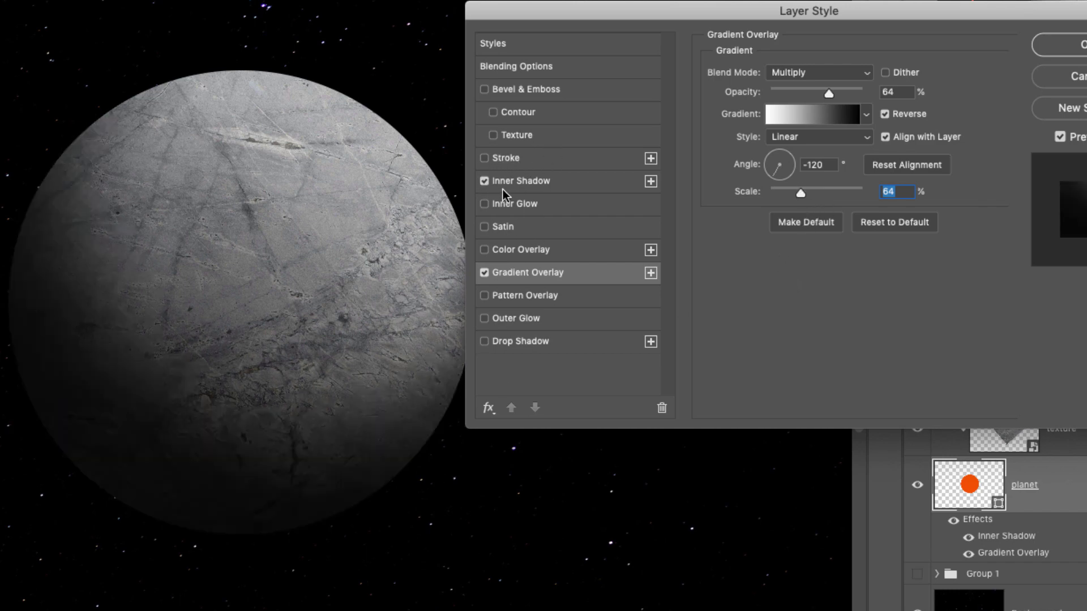
Lower the Inner Shadow opacity to 47% and nudge the gradient shading on the planet.
{"action": "left_click", "coordinate": [537, 181]}
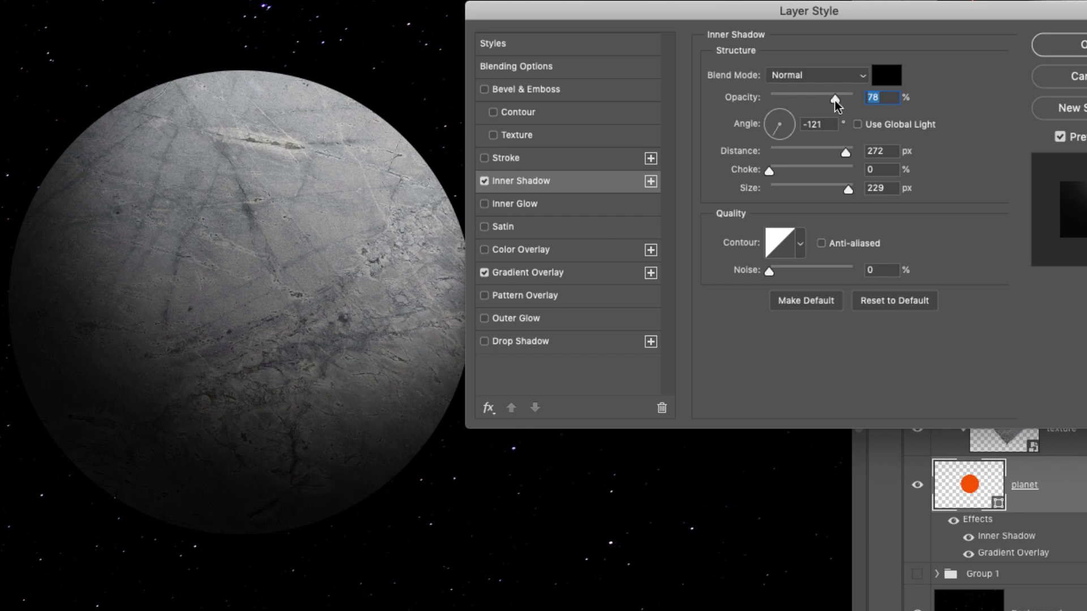
{"action": "left_click_drag", "start_coordinate": [834, 99], "coordinate": [814, 101]}
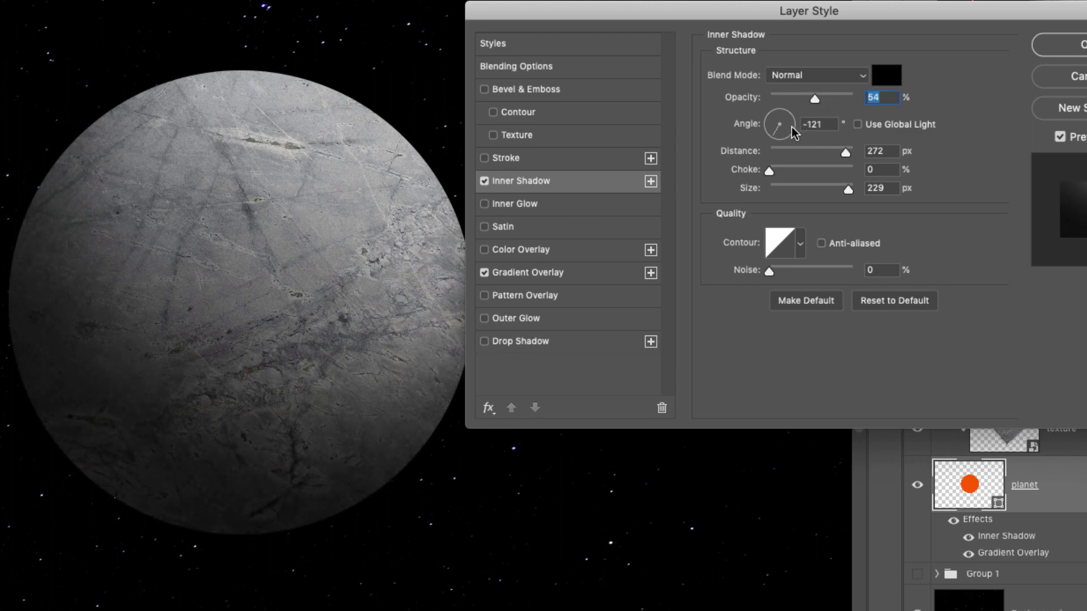
{"action": "left_click", "coordinate": [558, 277]}
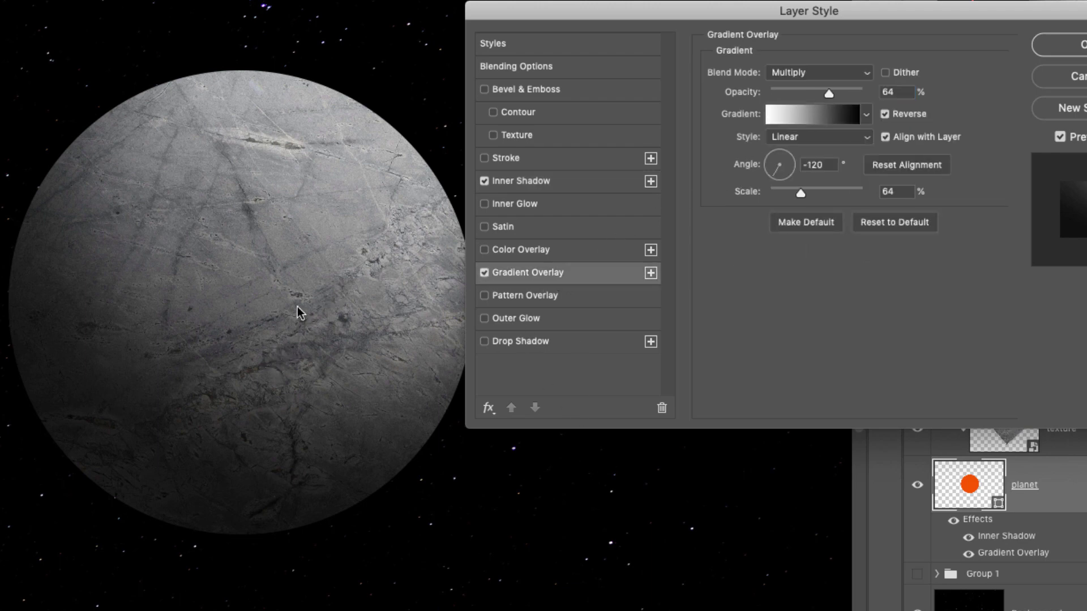
{"action": "mouse_move", "coordinate": [300, 301]}
{"action": "left_mouse_down"}
{"action": "mouse_move", "coordinate": [321, 273]}
{"action": "mouse_move", "coordinate": [271, 325]}
{"action": "mouse_move", "coordinate": [335, 232]}
{"action": "mouse_move", "coordinate": [298, 287]}
{"action": "left_mouse_up"}
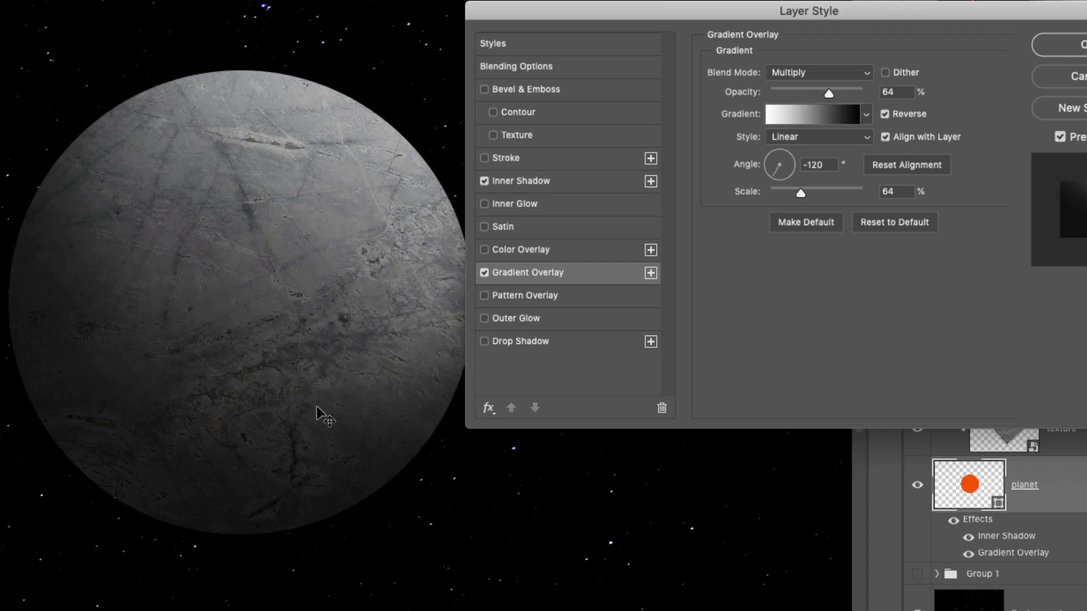
{"action": "left_click", "coordinate": [566, 181]}
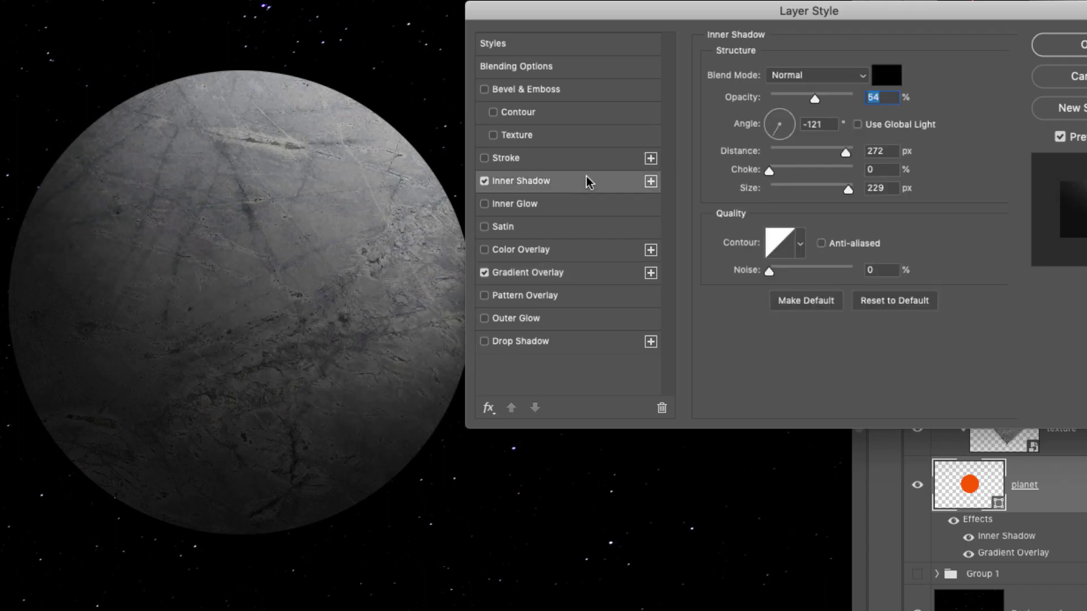
{"action": "left_click_drag", "start_coordinate": [813, 101], "coordinate": [809, 101]}
Try curved and cone contours on the inner shadow and set its size to 250 px.
{"action": "left_click", "coordinate": [800, 244]}
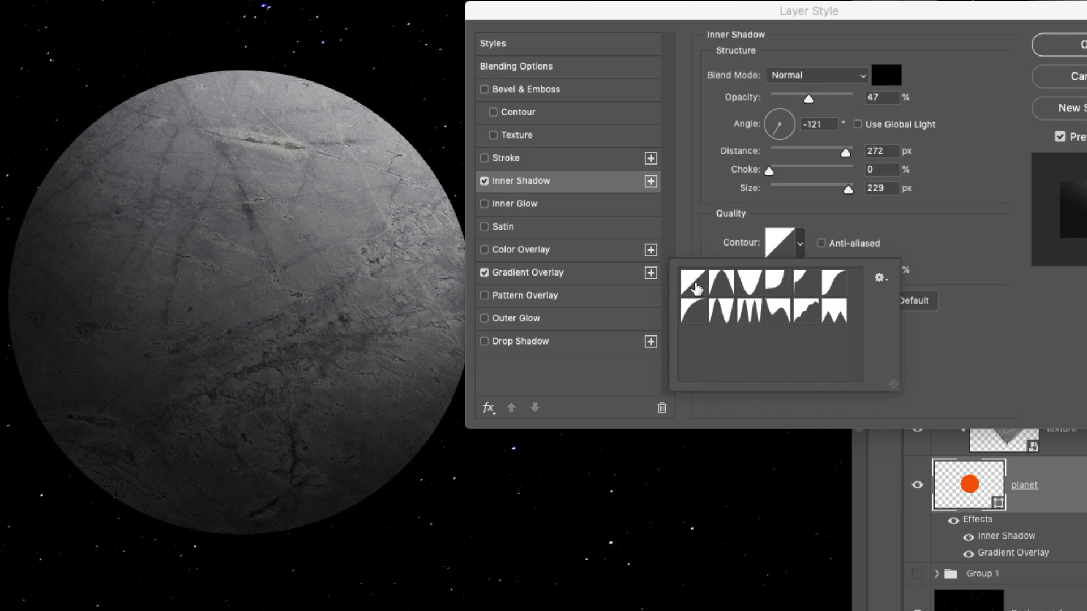
{"action": "left_click", "coordinate": [701, 318]}
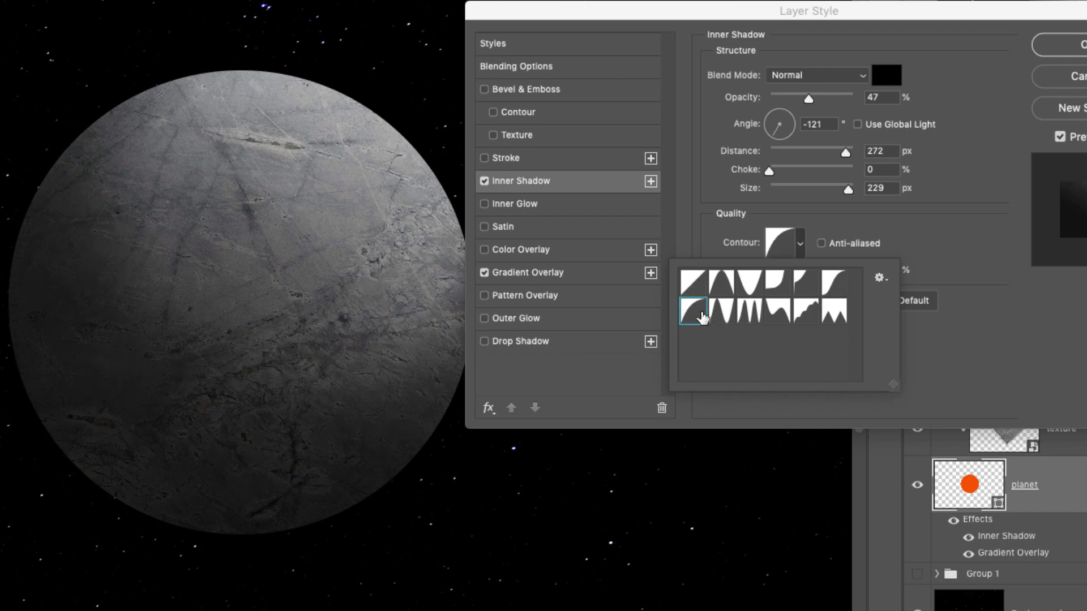
{"action": "left_click", "coordinate": [790, 286]}
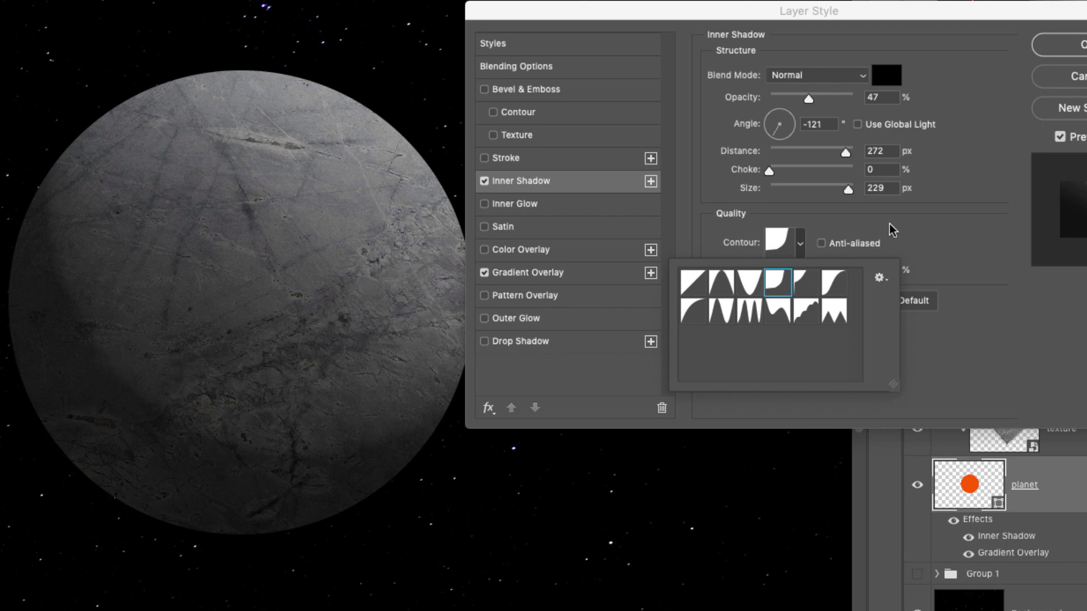
{"action": "left_click", "coordinate": [853, 202]}
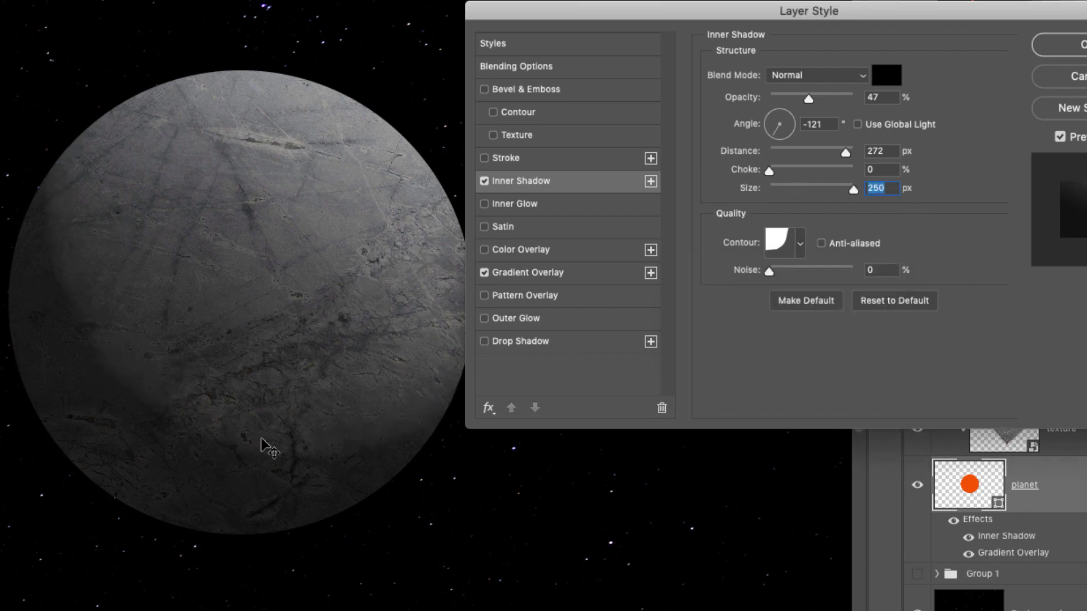
{"action": "left_click", "coordinate": [802, 243]}
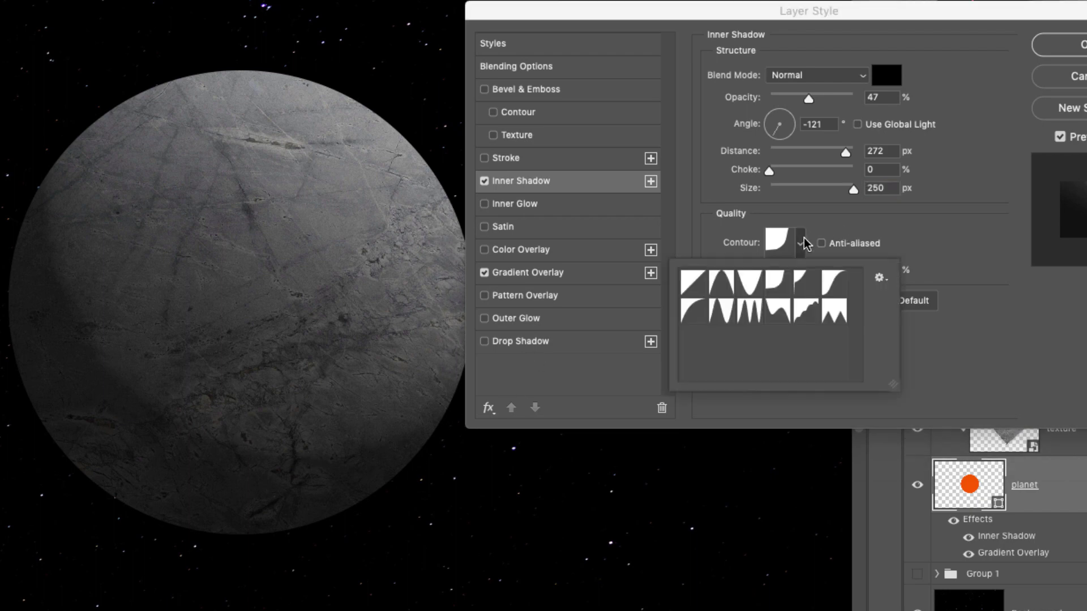
{"action": "left_click", "coordinate": [834, 283]}
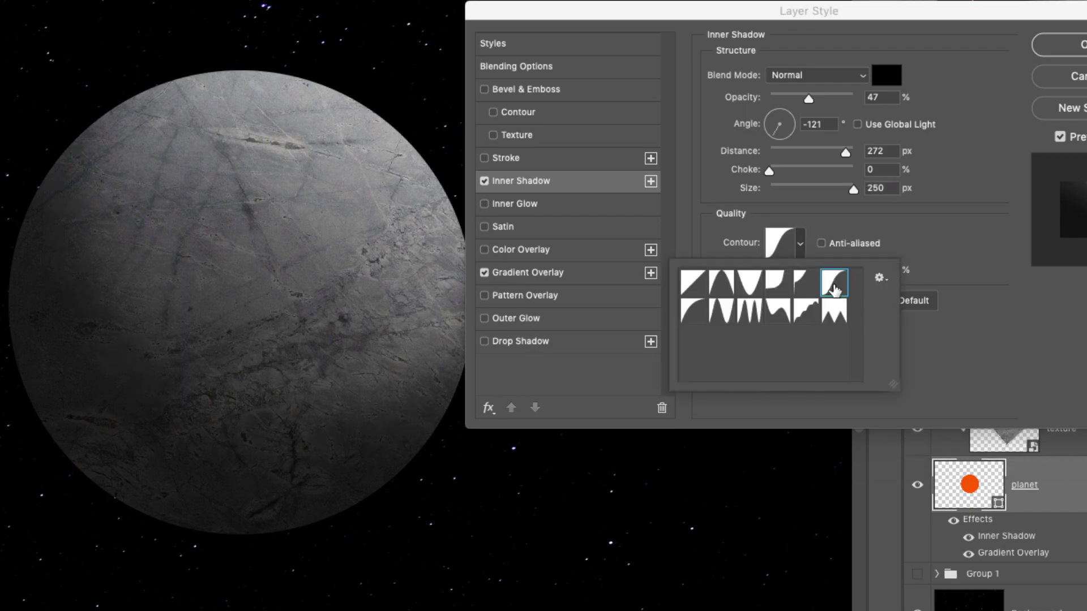
{"action": "left_click", "coordinate": [725, 287]}
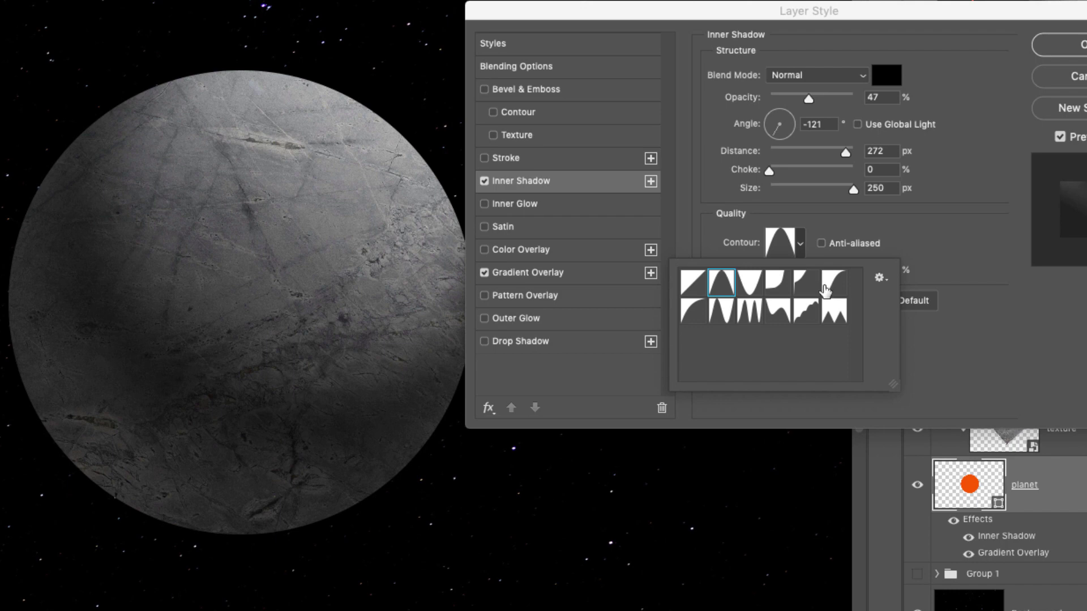
{"action": "left_click", "coordinate": [860, 192]}
{"action": "left_click_drag", "start_coordinate": [803, 193], "coordinate": [807, 196]}
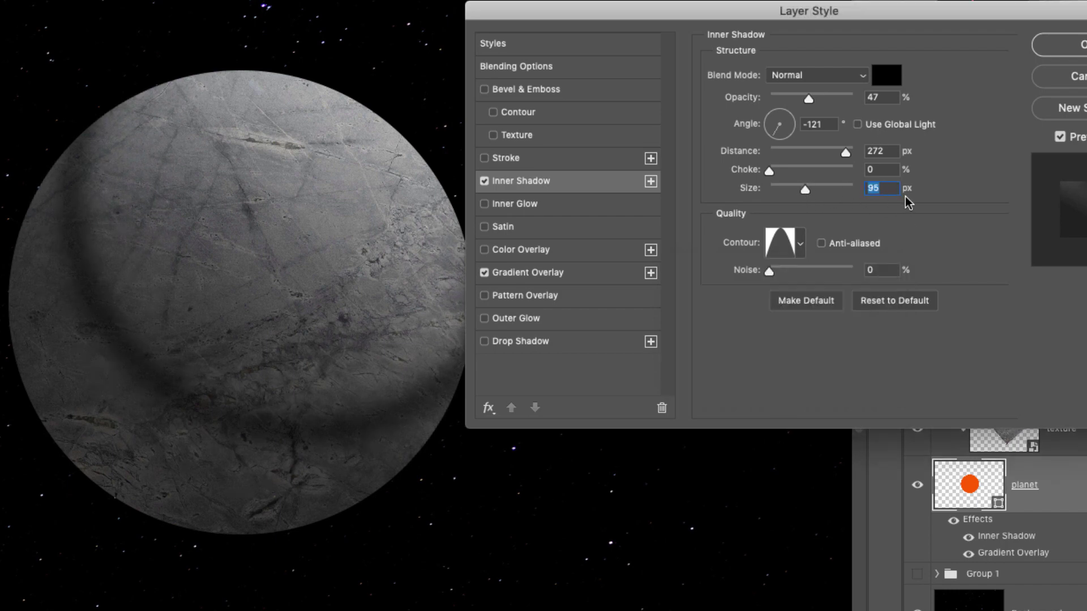
{"action": "type", "text": "250"}
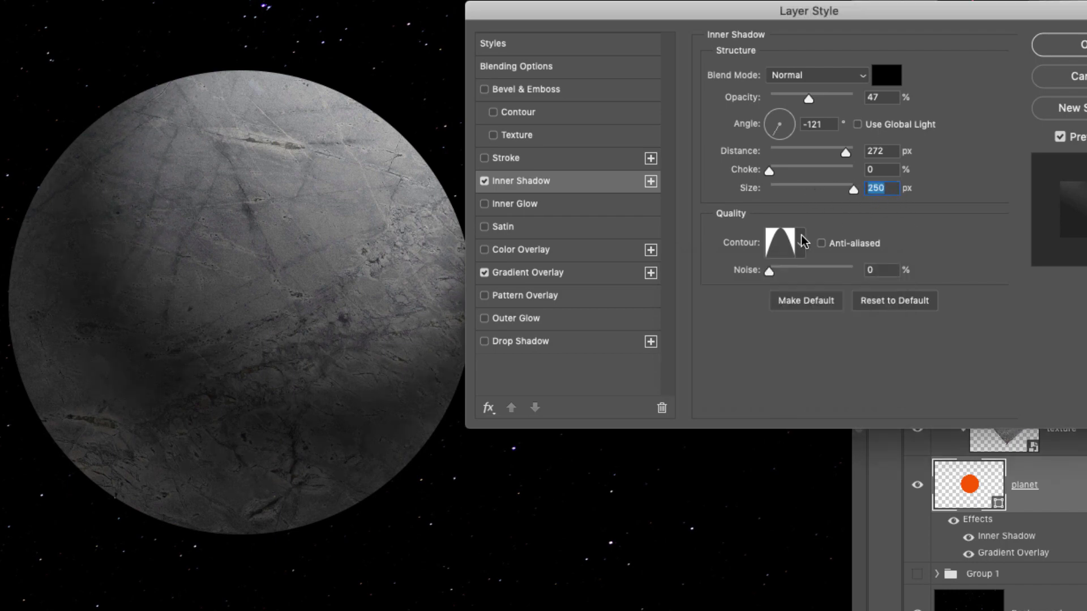
Apply another contour preset, set shadow distance to 400 px and opacity to 35%.
{"action": "left_click", "coordinate": [802, 244]}
{"action": "left_click", "coordinate": [800, 244]}
{"action": "left_click", "coordinate": [799, 244]}
{"action": "left_click", "coordinate": [879, 278]}
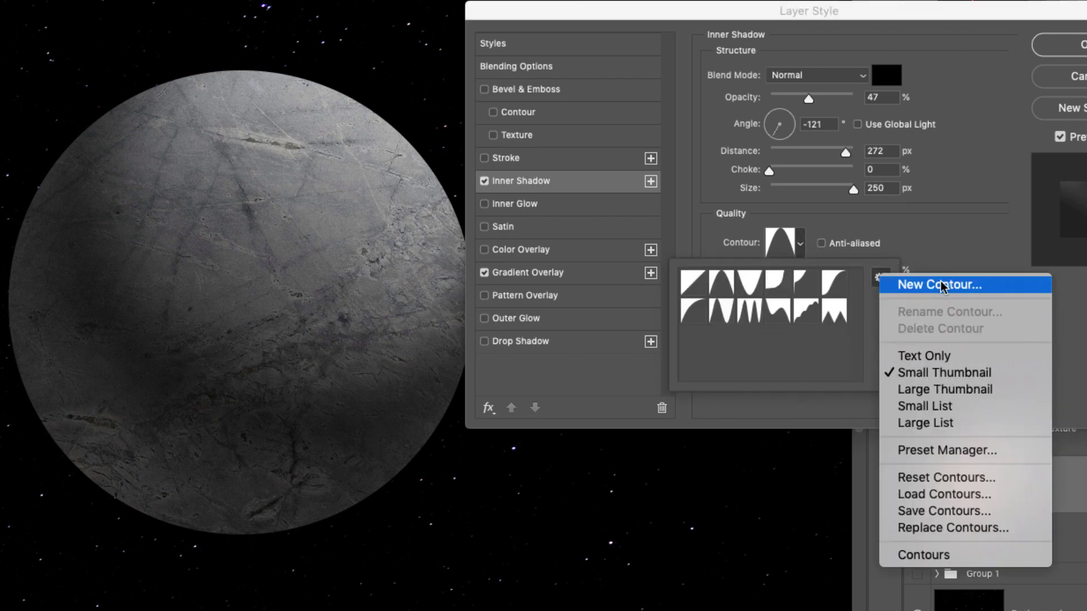
{"action": "left_click", "coordinate": [926, 232]}
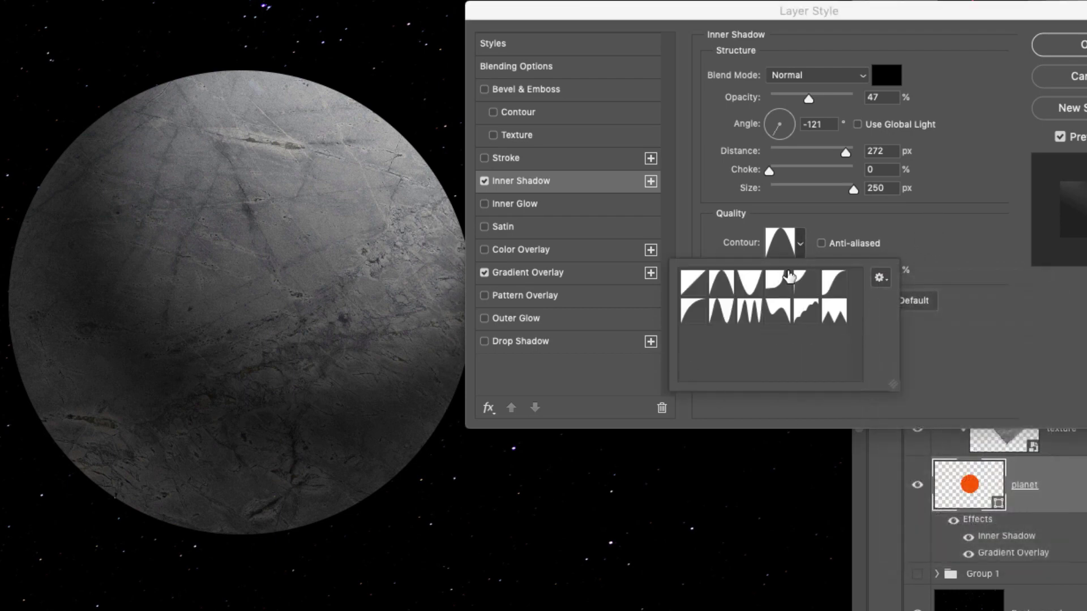
{"action": "left_click", "coordinate": [833, 282]}
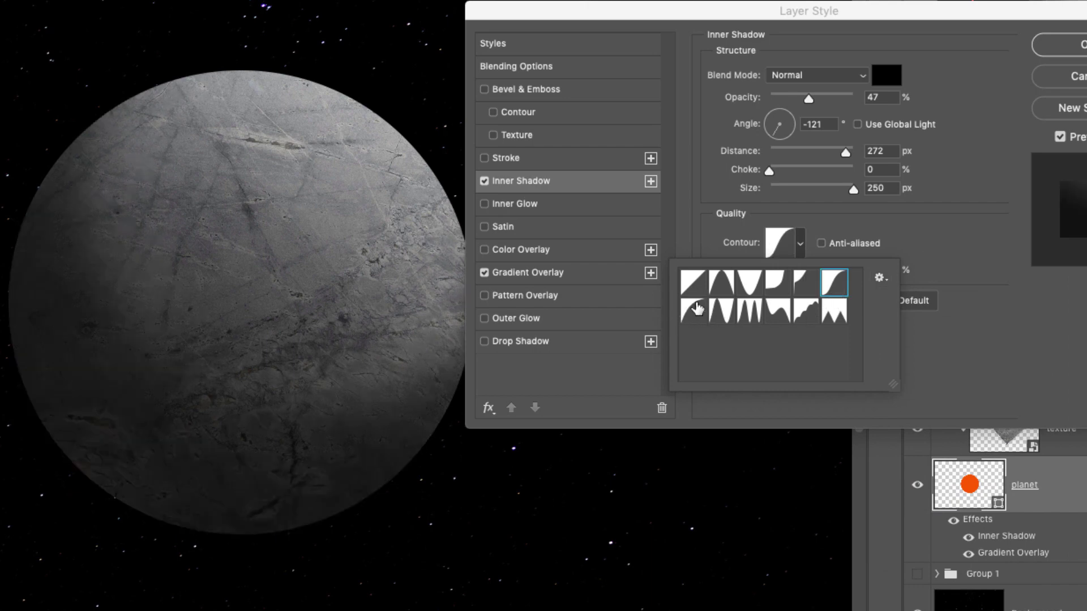
{"action": "left_click", "coordinate": [696, 313]}
{"action": "left_click", "coordinate": [934, 204]}
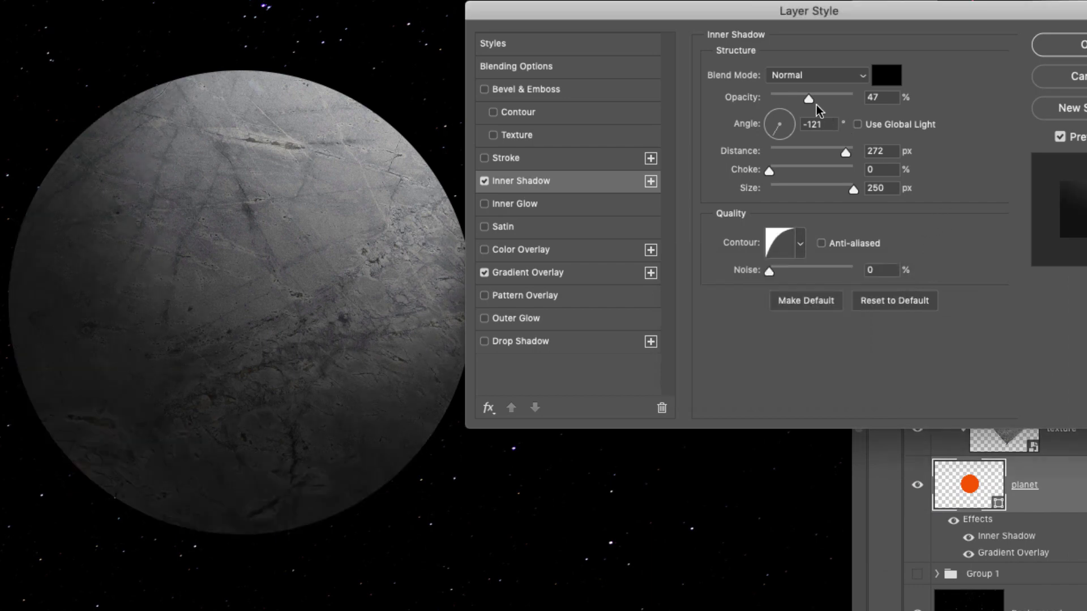
{"action": "left_click_drag", "start_coordinate": [801, 96], "coordinate": [805, 102]}
{"action": "type", "text": "300"}
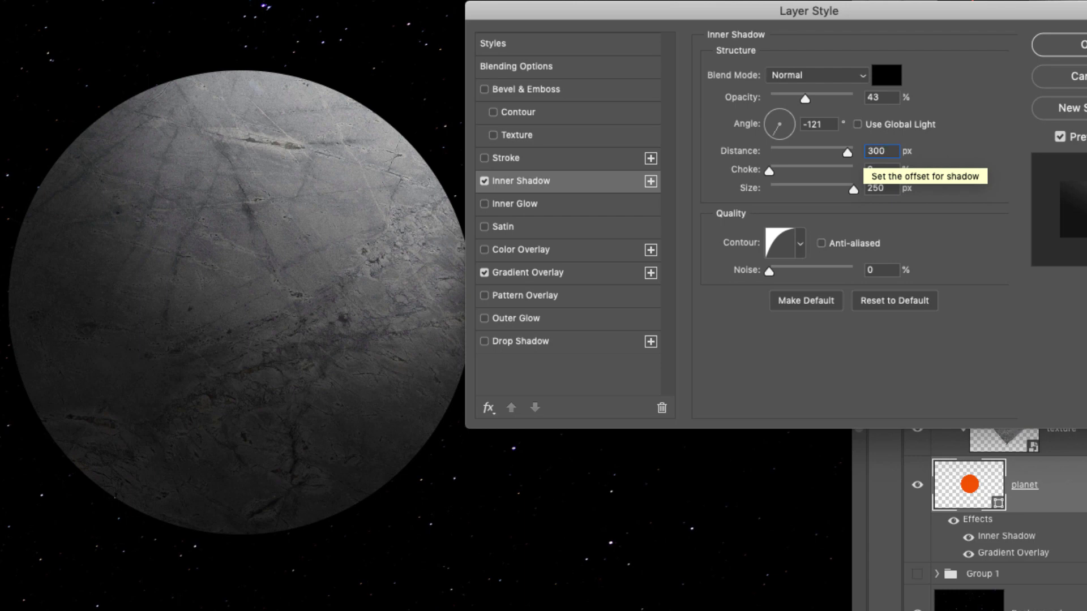
{"action": "key", "text": "BackSpace"}
{"action": "key", "text": "BackSpace"}
{"action": "key", "text": "BackSpace"}
{"action": "type", "text": "500"}
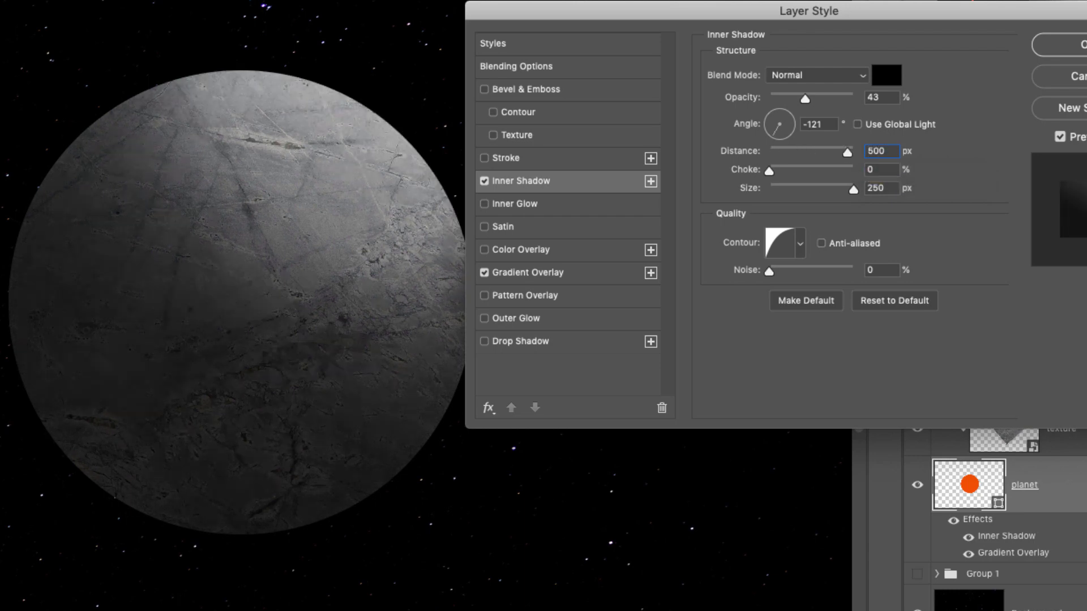
{"action": "key", "text": "BackSpace"}
{"action": "key", "text": "BackSpace"}
{"action": "key", "text": "BackSpace"}
{"action": "type", "text": "400"}
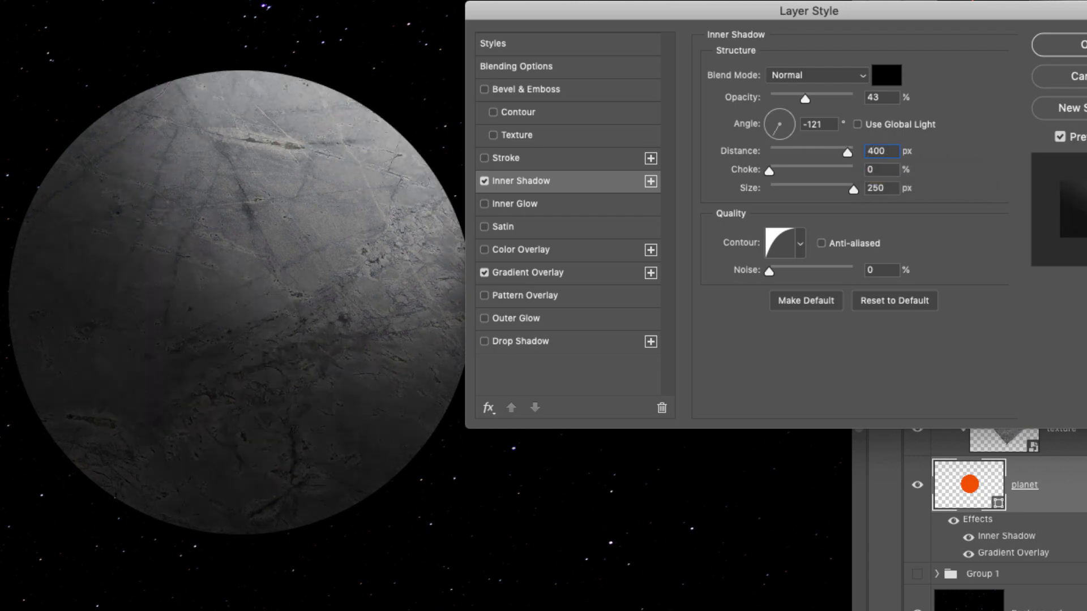
{"action": "left_click_drag", "start_coordinate": [805, 98], "coordinate": [807, 101]}
Add a brown Vivid Light Color Overlay to the planet.
{"action": "left_click", "coordinate": [517, 249]}
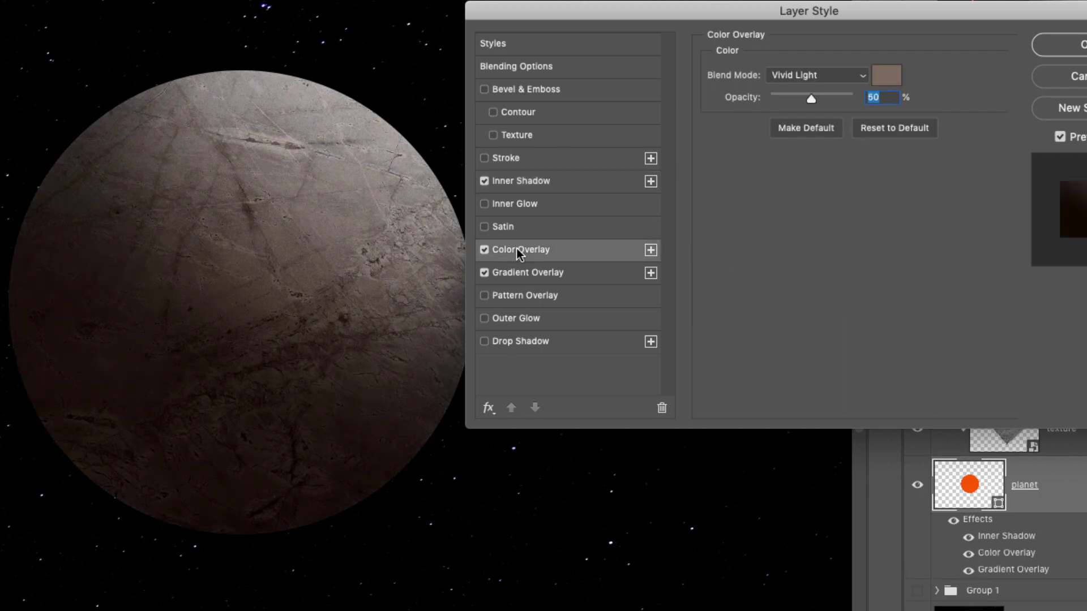
{"action": "left_click", "coordinate": [888, 82]}
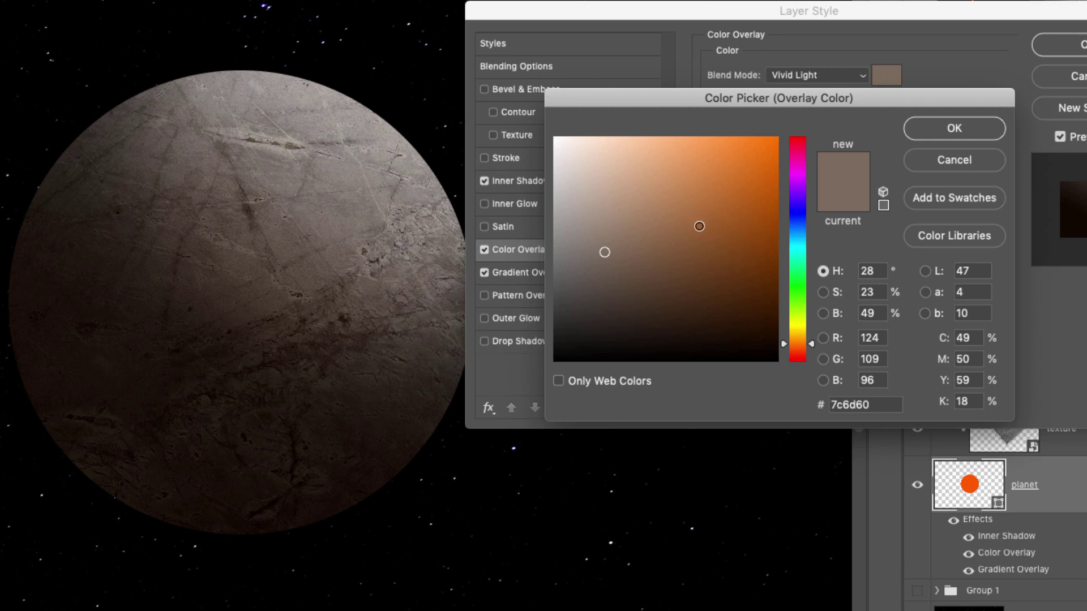
{"action": "left_click_drag", "start_coordinate": [700, 226], "coordinate": [706, 253]}
{"action": "left_click", "coordinate": [690, 250]}
{"action": "left_click", "coordinate": [941, 128]}
{"action": "left_click", "coordinate": [797, 76]}
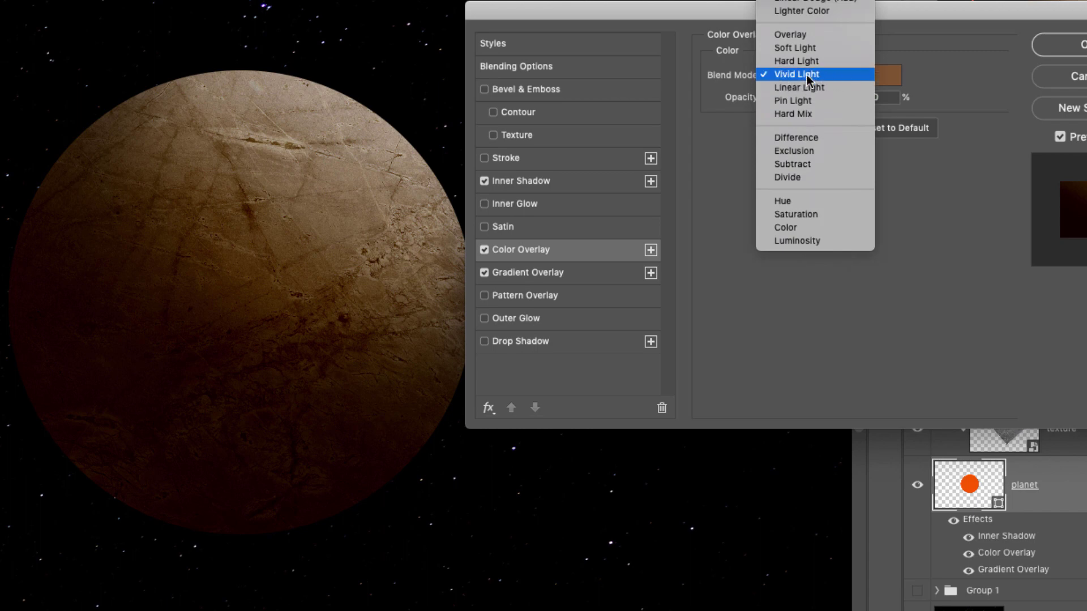
{"action": "left_click", "coordinate": [806, 74]}
Change the Color Overlay to a dark grey teal, #426468.
{"action": "left_click", "coordinate": [886, 75]}
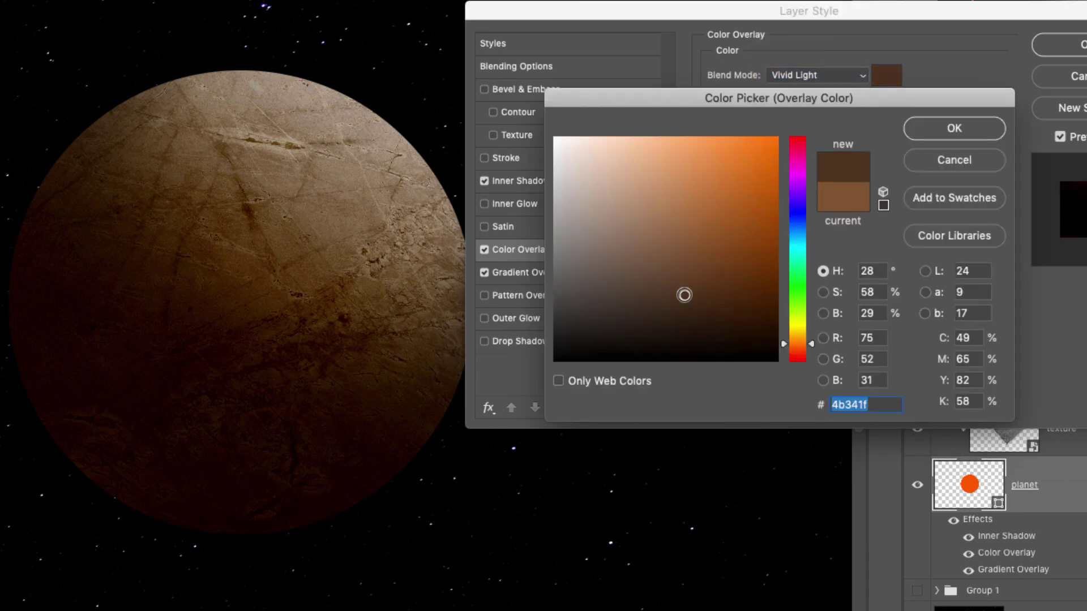
{"action": "left_click", "coordinate": [684, 295]}
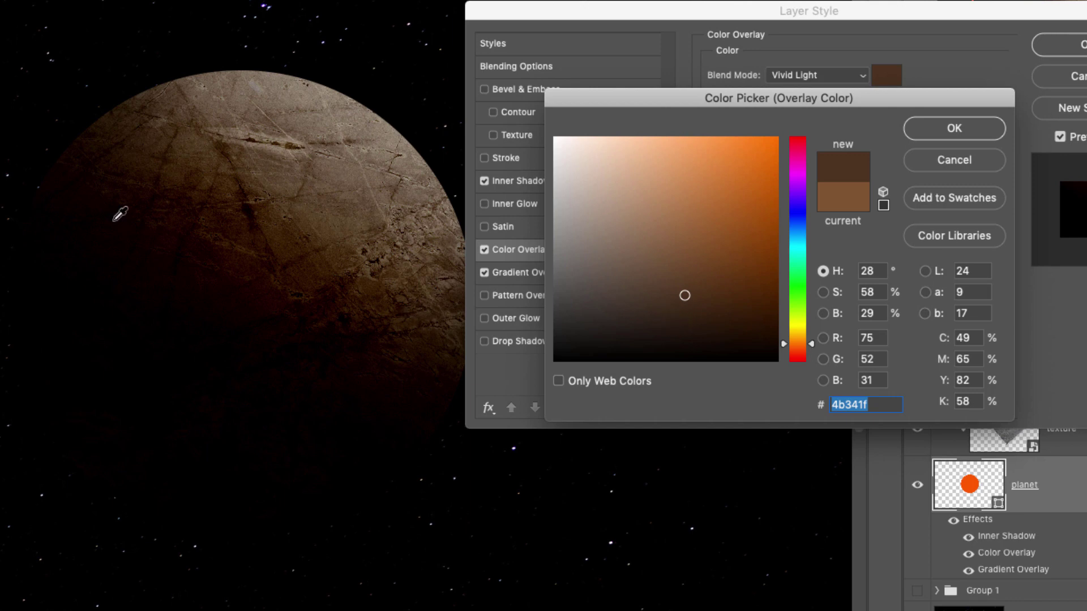
{"action": "left_click", "coordinate": [660, 233]}
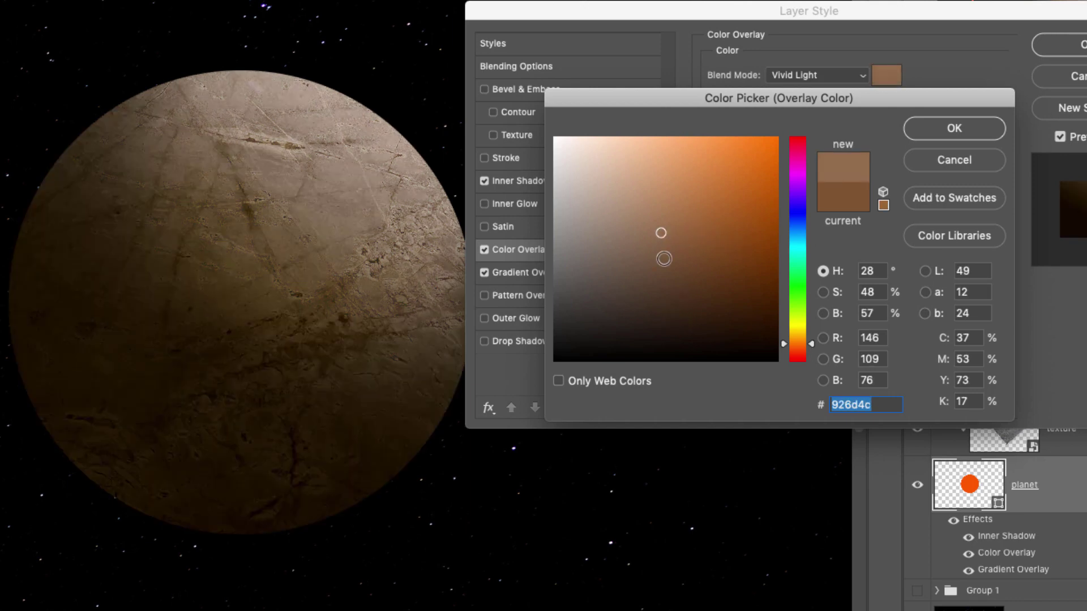
{"action": "mouse_move", "coordinate": [651, 227]}
{"action": "left_mouse_down"}
{"action": "mouse_move", "coordinate": [635, 220]}
{"action": "mouse_move", "coordinate": [637, 242]}
{"action": "left_mouse_up"}
{"action": "left_click", "coordinate": [798, 229]}
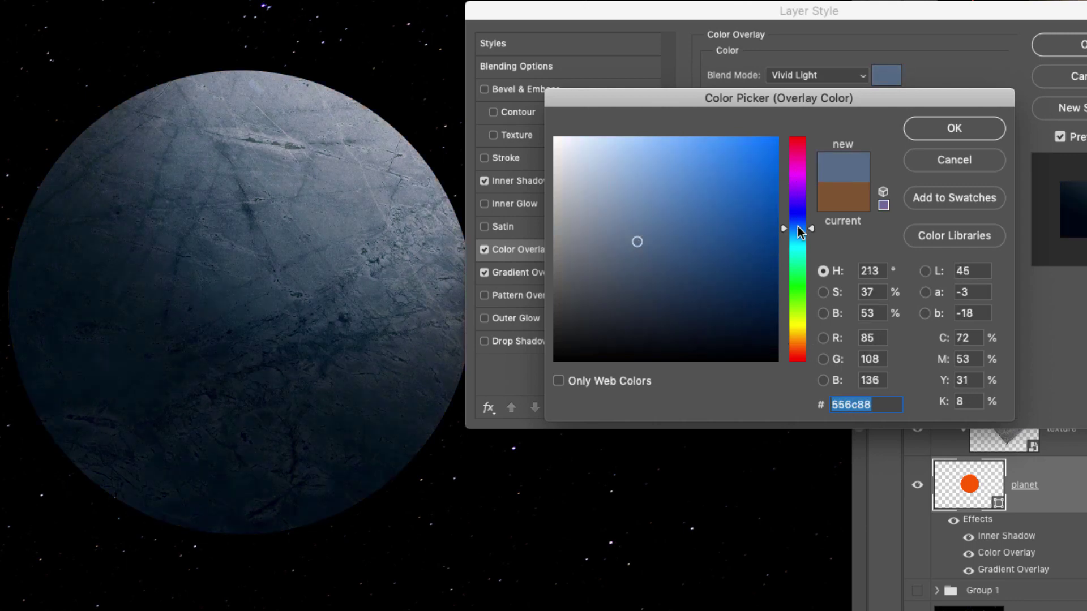
{"action": "left_click", "coordinate": [796, 245]}
{"action": "left_click", "coordinate": [681, 238]}
{"action": "left_click", "coordinate": [644, 296]}
{"action": "mouse_move", "coordinate": [644, 296]}
{"action": "left_mouse_down"}
{"action": "mouse_move", "coordinate": [628, 247]}
{"action": "mouse_move", "coordinate": [619, 267]}
{"action": "mouse_move", "coordinate": [600, 253]}
{"action": "mouse_move", "coordinate": [607, 243]}
{"action": "mouse_move", "coordinate": [612, 265]}
{"action": "left_mouse_up"}
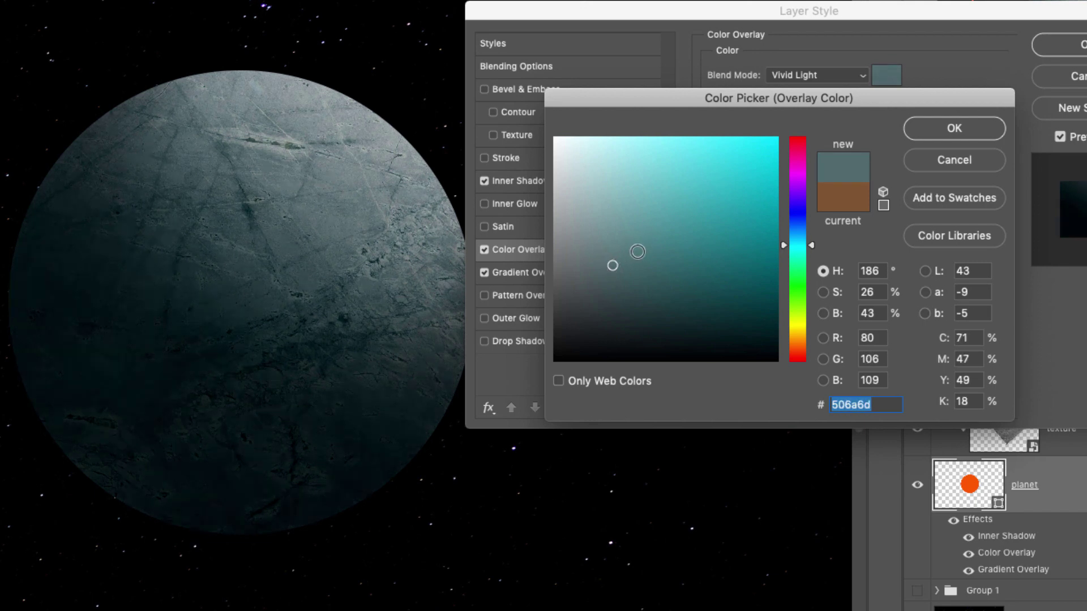
{"action": "left_click", "coordinate": [631, 265]}
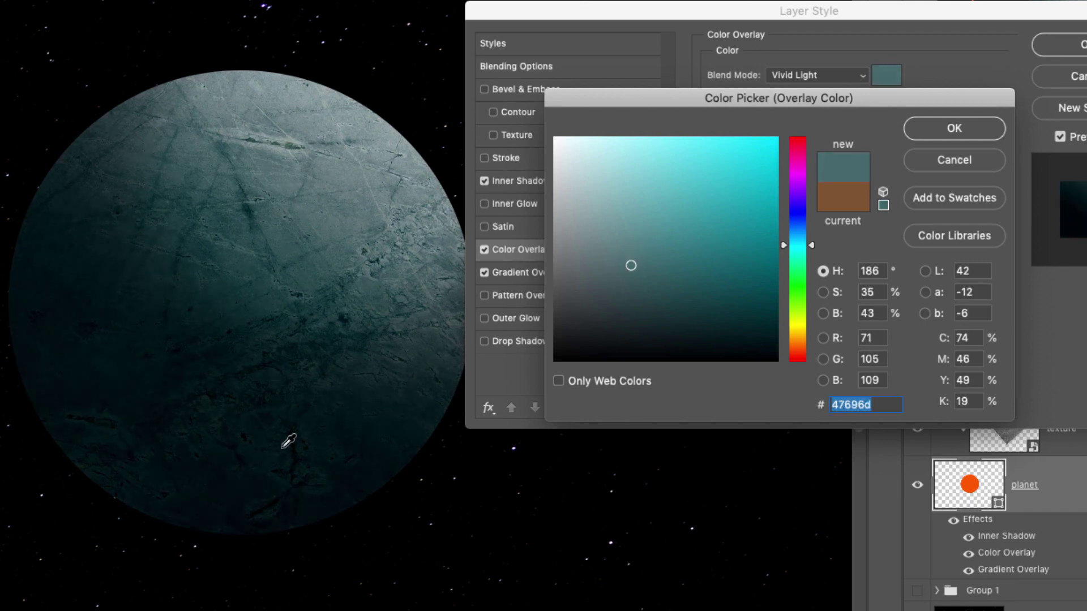
{"action": "left_click", "coordinate": [636, 270]}
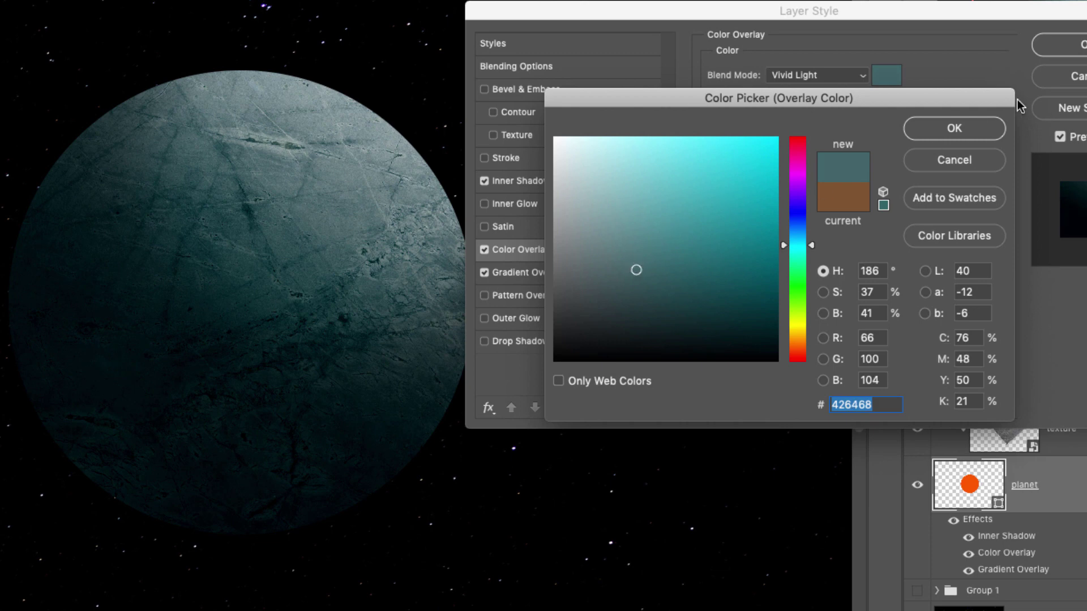
{"action": "left_click", "coordinate": [954, 132]}
Reposition the gradient shading and lower the Gradient Overlay opacity to 39%.
{"action": "left_click", "coordinate": [485, 273]}
{"action": "left_click", "coordinate": [518, 272]}
{"action": "mouse_move", "coordinate": [315, 282]}
{"action": "left_mouse_down"}
{"action": "mouse_move", "coordinate": [286, 316]}
{"action": "mouse_move", "coordinate": [363, 252]}
{"action": "left_mouse_up"}
{"action": "mouse_move", "coordinate": [806, 94]}
{"action": "left_mouse_down"}
{"action": "mouse_move", "coordinate": [797, 93]}
{"action": "mouse_move", "coordinate": [822, 98]}
{"action": "left_mouse_up"}
{"action": "left_click", "coordinate": [598, 178]}
{"action": "left_click", "coordinate": [619, 271]}
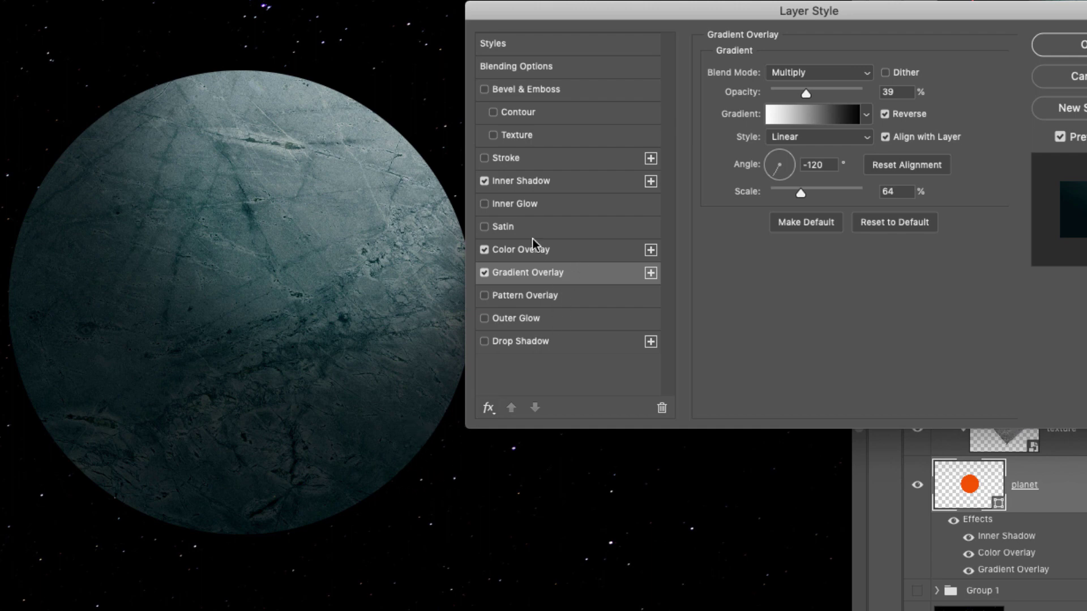
Select the Inner Glow effect, keep its Screen blend mode and reset it to defaults.
{"action": "left_click", "coordinate": [513, 208]}
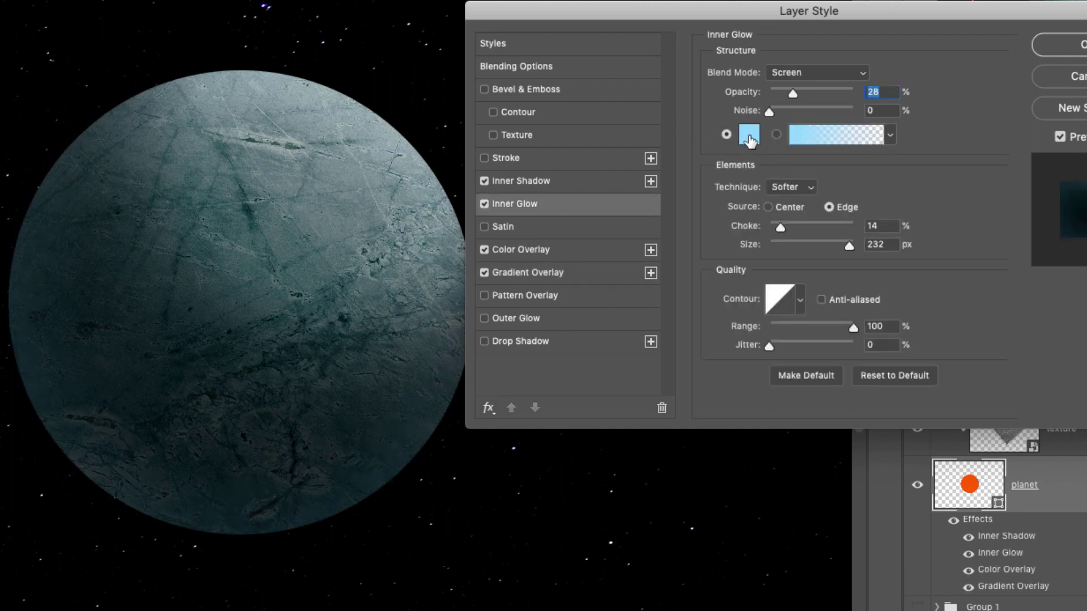
{"action": "left_click", "coordinate": [806, 74]}
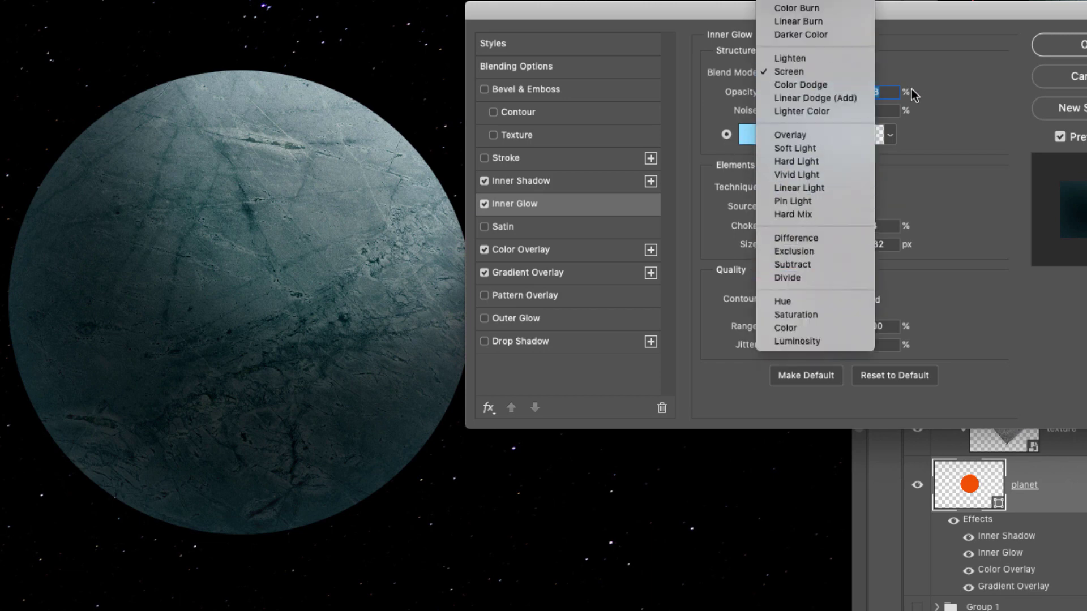
{"action": "left_click", "coordinate": [975, 156]}
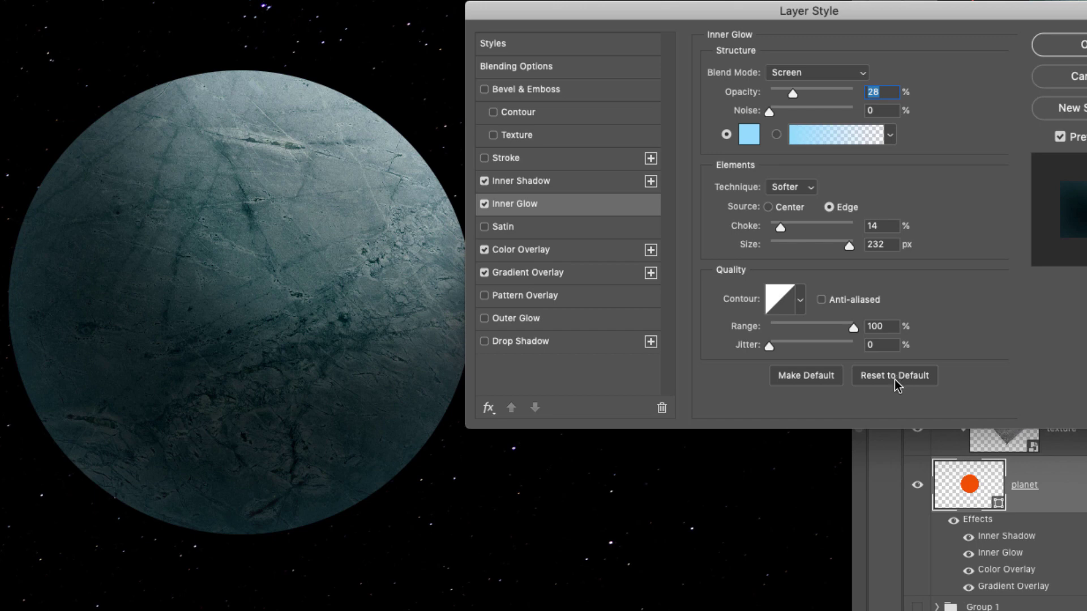
{"action": "left_click", "coordinate": [894, 376]}
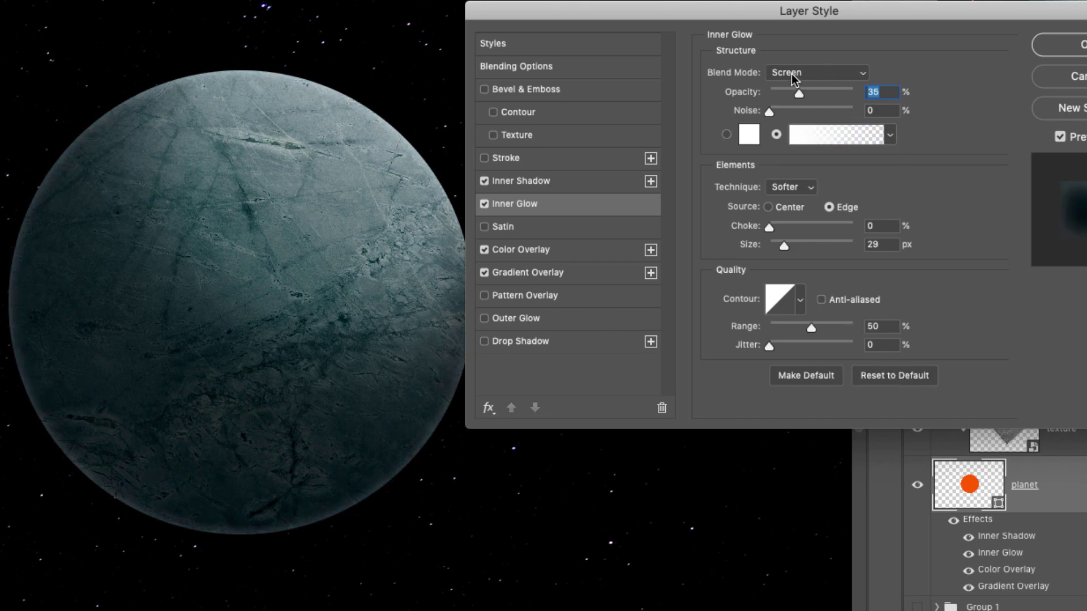
{"action": "left_click", "coordinate": [815, 72]}
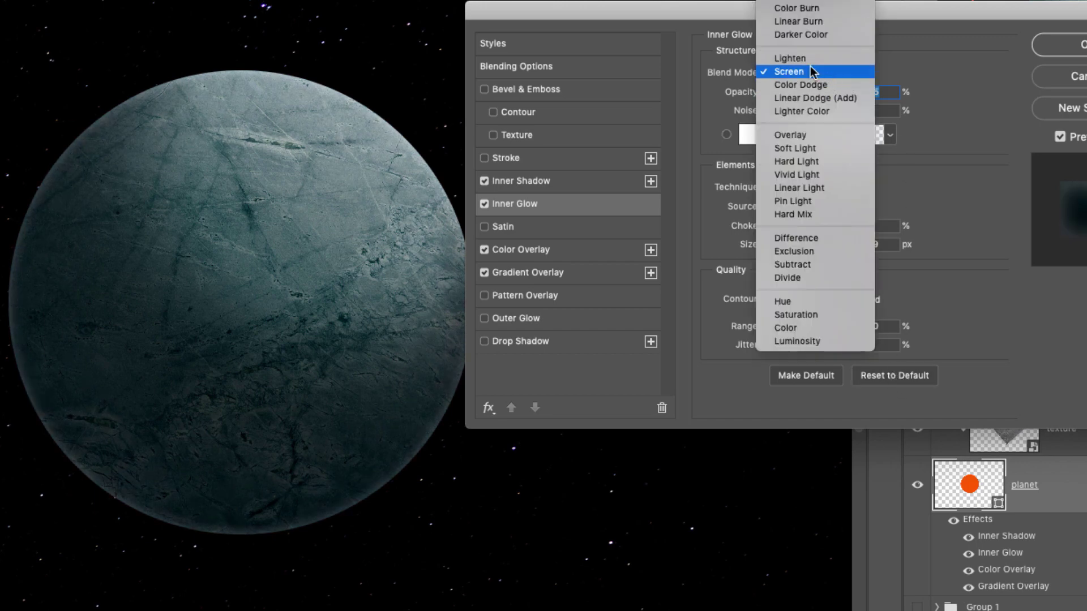
{"action": "left_click", "coordinate": [914, 67]}
Change the inner glow colour to bright cyan 73e1eb and widen it to 155 px.
{"action": "left_click", "coordinate": [754, 134]}
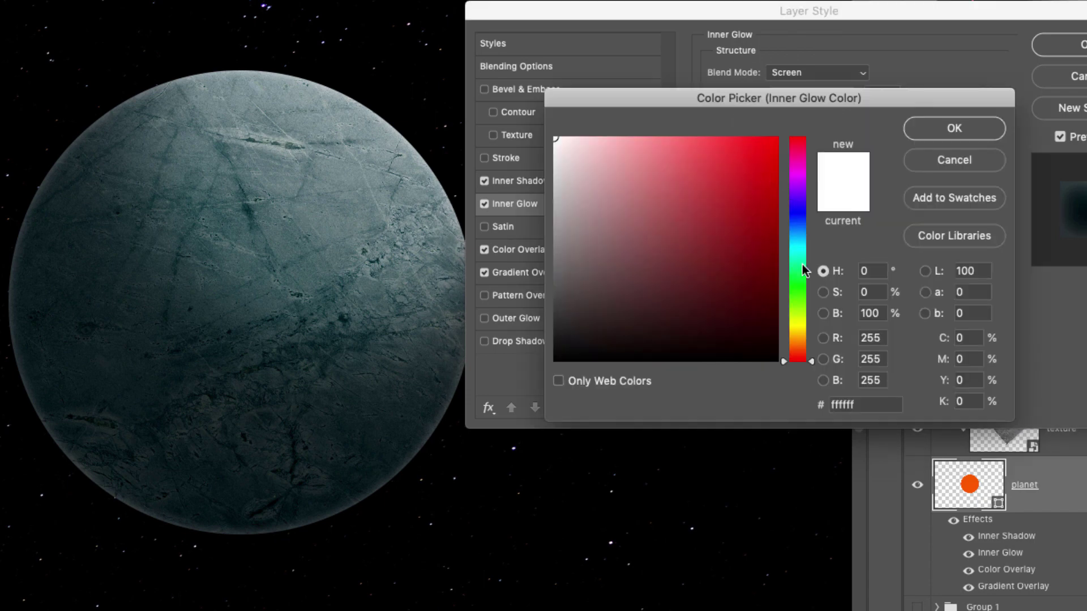
{"action": "left_click_drag", "start_coordinate": [800, 264], "coordinate": [798, 247]}
{"action": "left_click", "coordinate": [632, 169]}
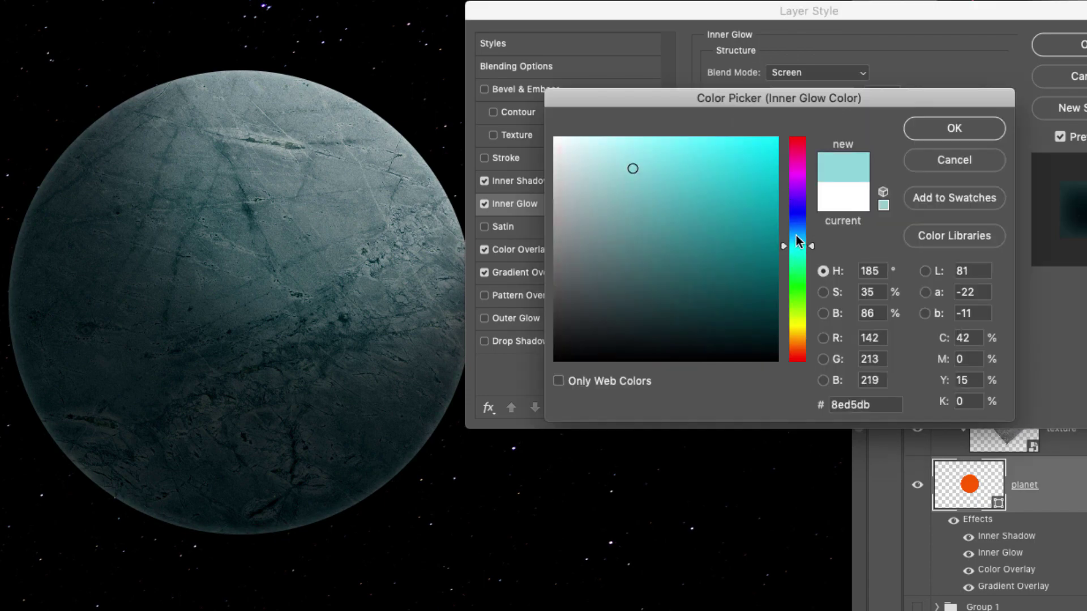
{"action": "mouse_move", "coordinate": [659, 167]}
{"action": "left_mouse_down"}
{"action": "mouse_move", "coordinate": [648, 155]}
{"action": "mouse_move", "coordinate": [668, 154]}
{"action": "left_mouse_up"}
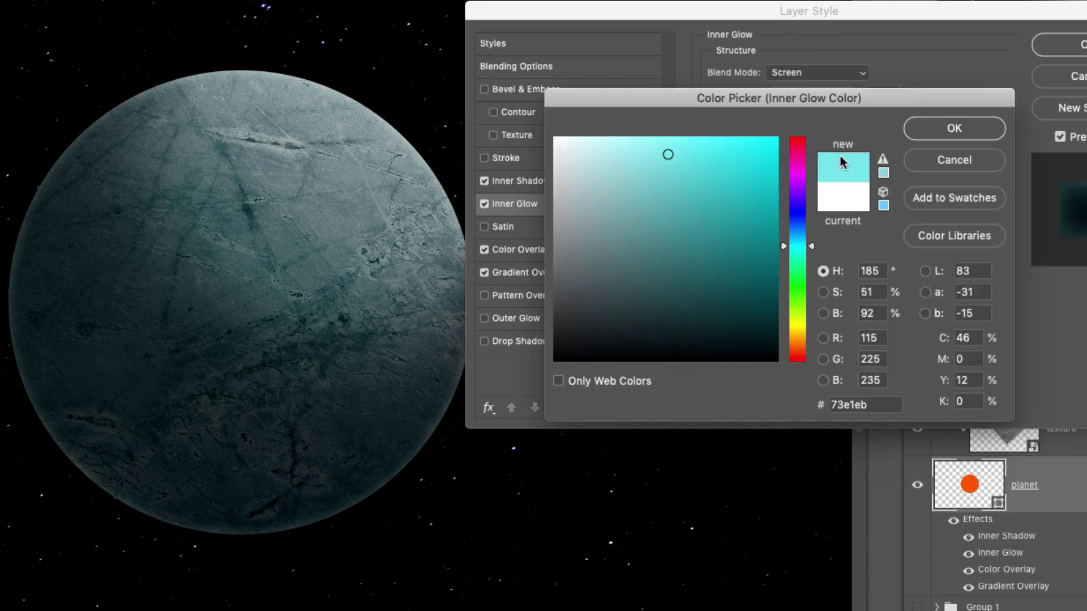
{"action": "left_click", "coordinate": [954, 130]}
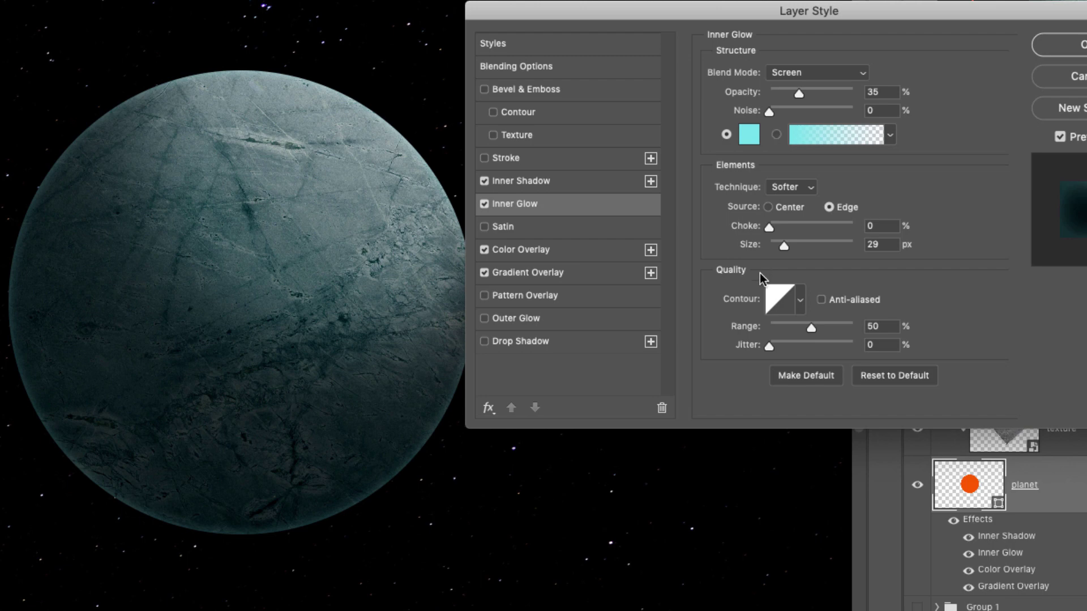
{"action": "left_click_drag", "start_coordinate": [800, 244], "coordinate": [828, 247]}
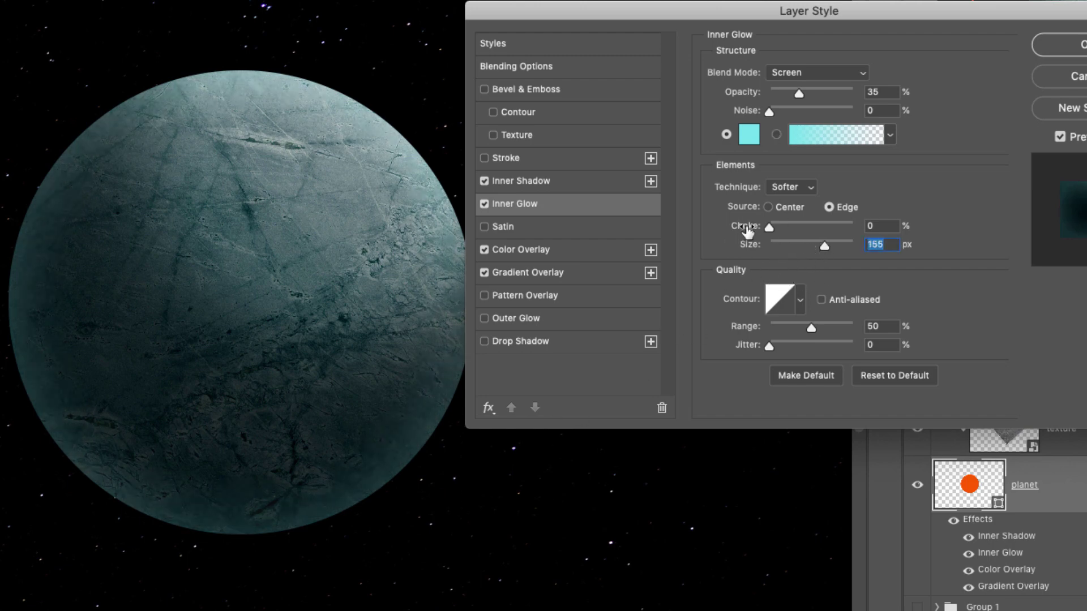
Recolour the Vivid Light colour overlay from teal to dark olive-brown 423e29.
{"action": "left_click", "coordinate": [551, 252]}
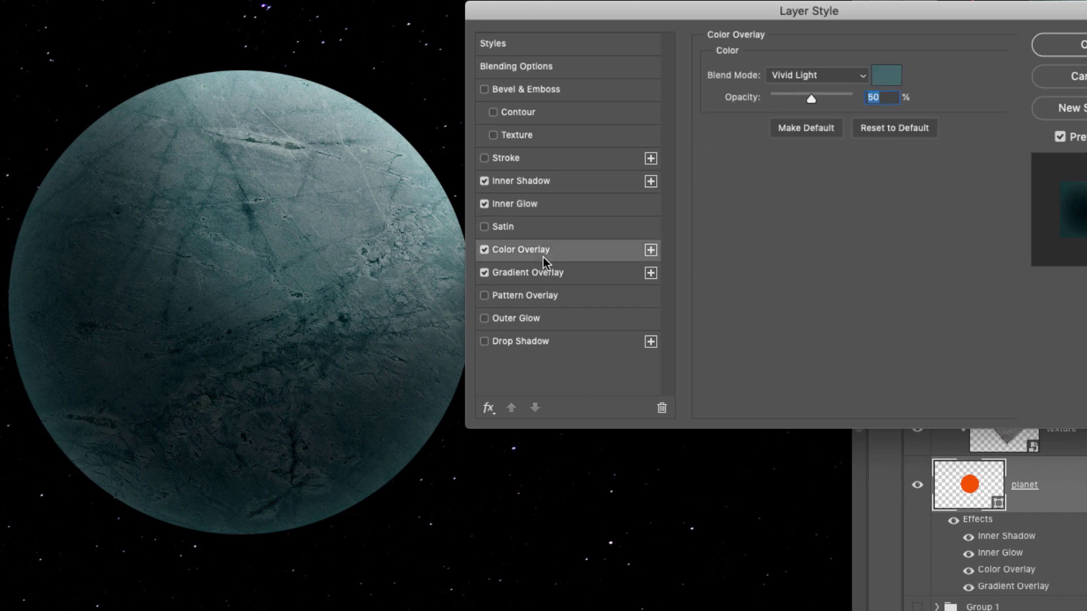
{"action": "left_click", "coordinate": [890, 78]}
{"action": "left_click", "coordinate": [795, 340]}
{"action": "left_click", "coordinate": [793, 309]}
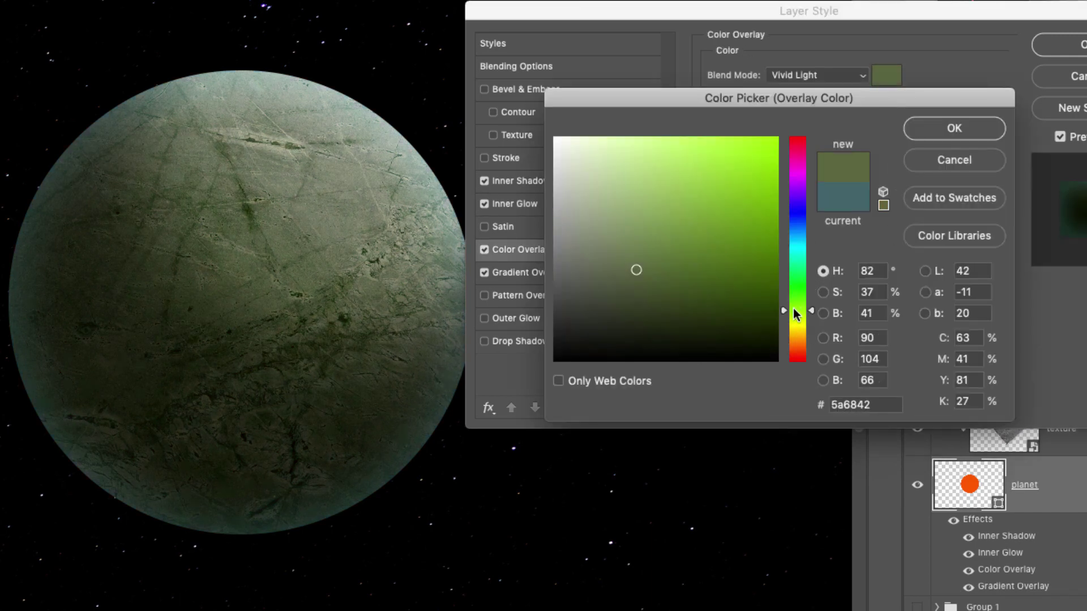
{"action": "left_click", "coordinate": [613, 302]}
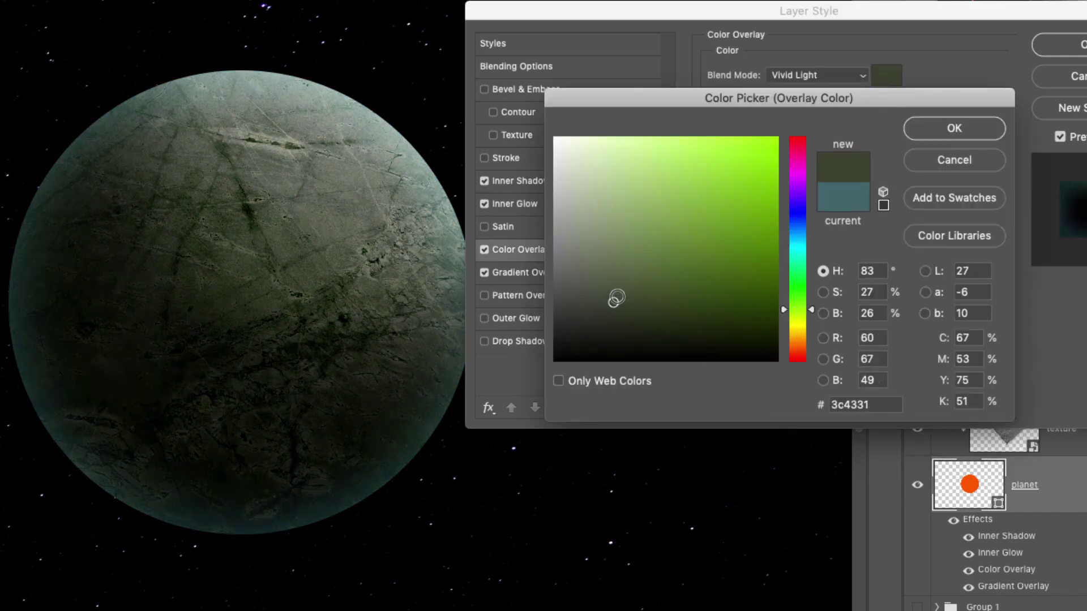
{"action": "left_click", "coordinate": [592, 300]}
{"action": "left_click", "coordinate": [586, 304]}
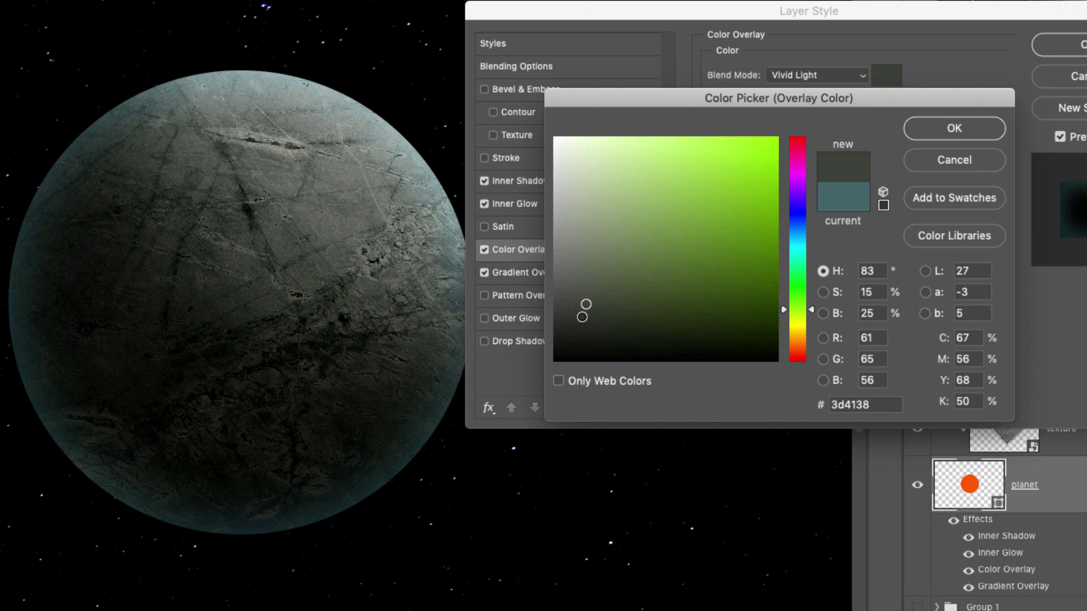
{"action": "left_click", "coordinate": [584, 311]}
{"action": "left_click", "coordinate": [588, 305]}
{"action": "left_click", "coordinate": [800, 327]}
{"action": "left_click", "coordinate": [612, 306]}
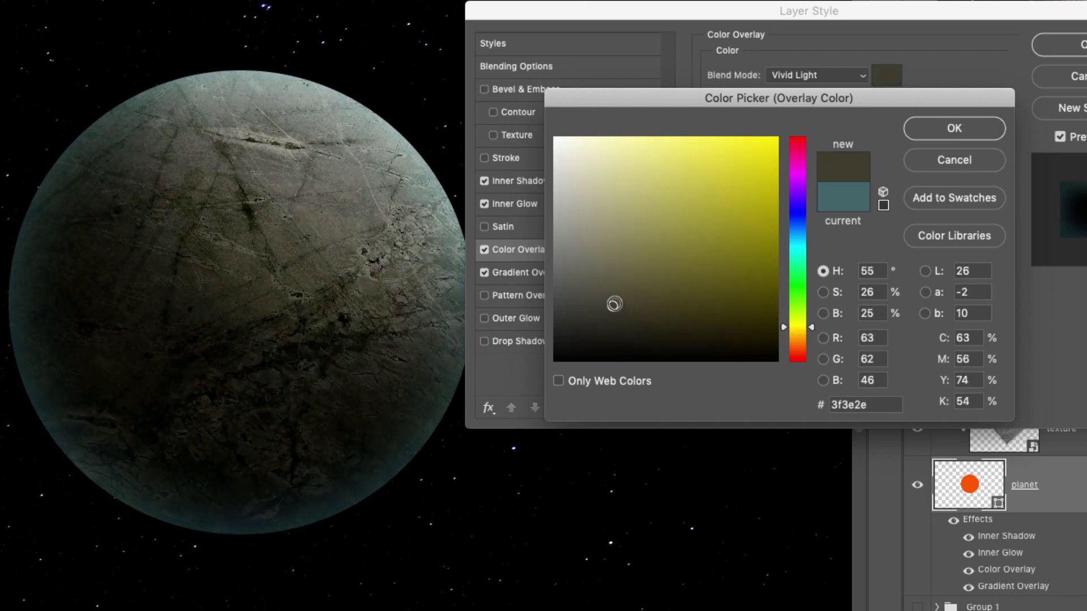
{"action": "left_click", "coordinate": [798, 329]}
{"action": "left_click", "coordinate": [641, 304]}
{"action": "left_click", "coordinate": [940, 134]}
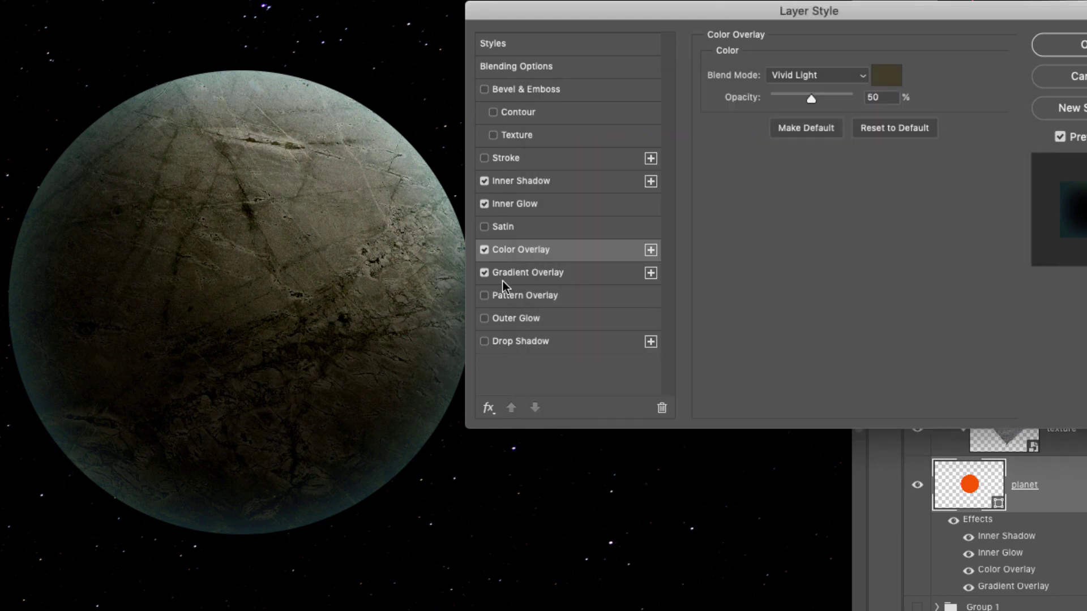
Return to Inner Glow and pick a brighter, softer cyan for it.
{"action": "left_click", "coordinate": [524, 276]}
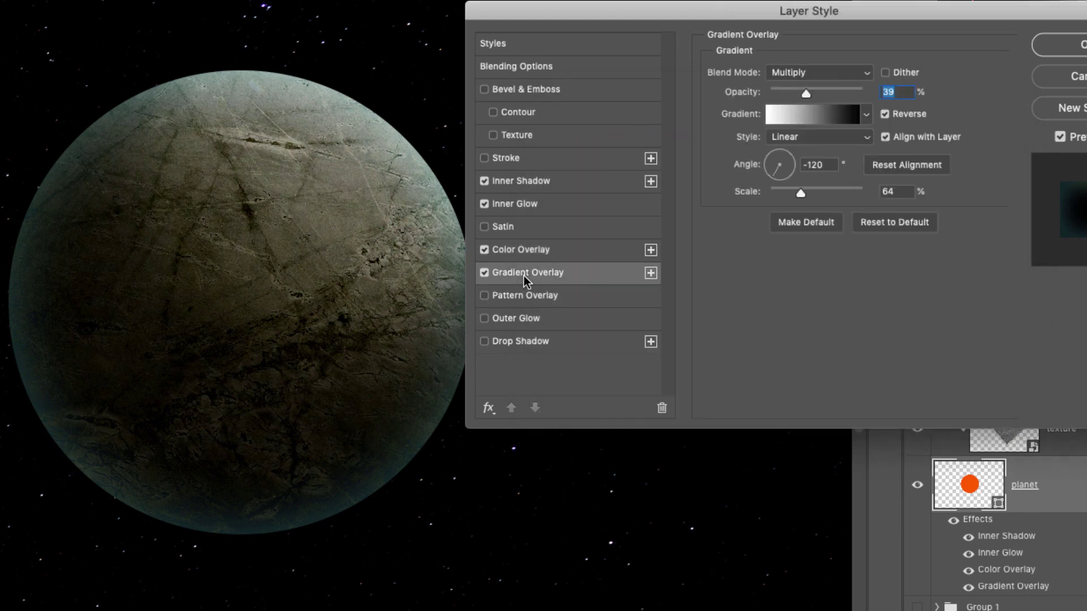
{"action": "left_click", "coordinate": [524, 203]}
{"action": "left_click", "coordinate": [751, 135]}
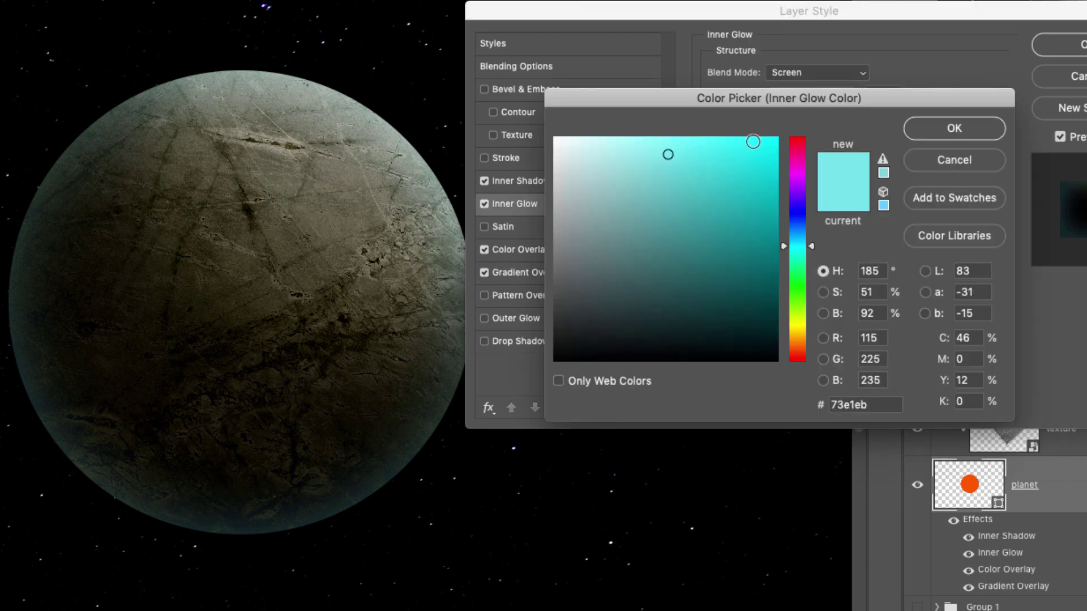
{"action": "key", "text": "XF86MonBrightnessUp"}
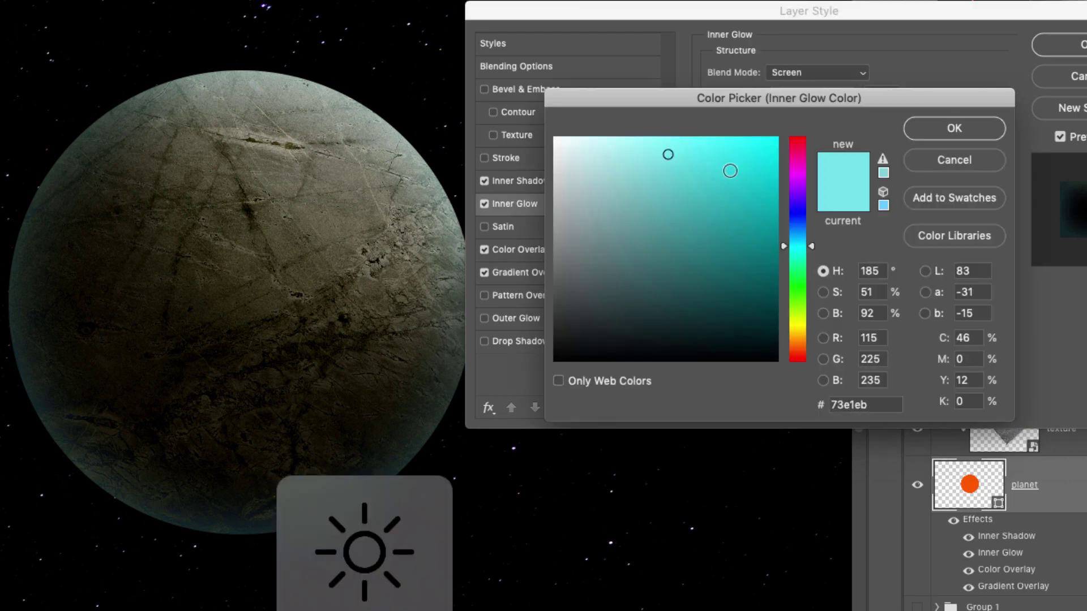
{"action": "left_click", "coordinate": [659, 166]}
{"action": "left_click_drag", "start_coordinate": [660, 166], "coordinate": [657, 156]}
{"action": "left_click", "coordinate": [941, 129]}
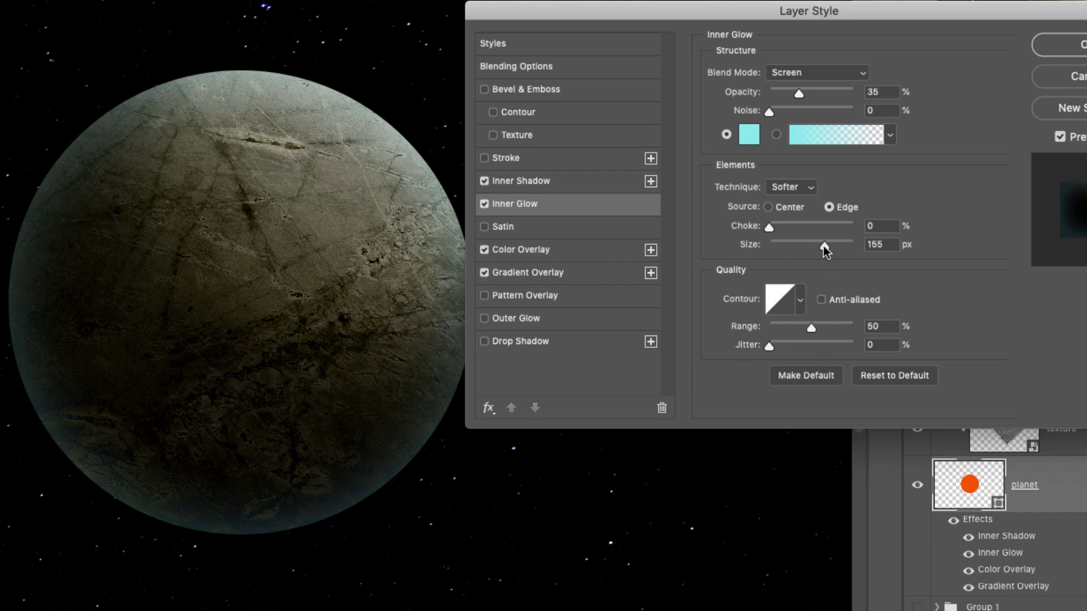
Bring the inner glow size down to 111 px while experimenting with the range.
{"action": "left_click_drag", "start_coordinate": [857, 241], "coordinate": [859, 243]}
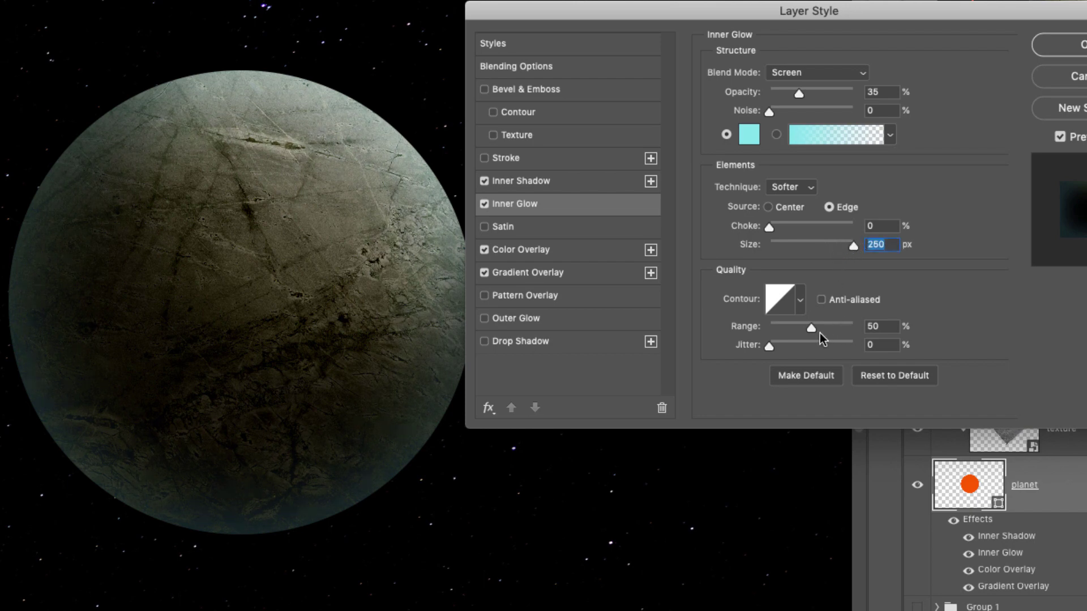
{"action": "left_click_drag", "start_coordinate": [811, 328], "coordinate": [776, 325]}
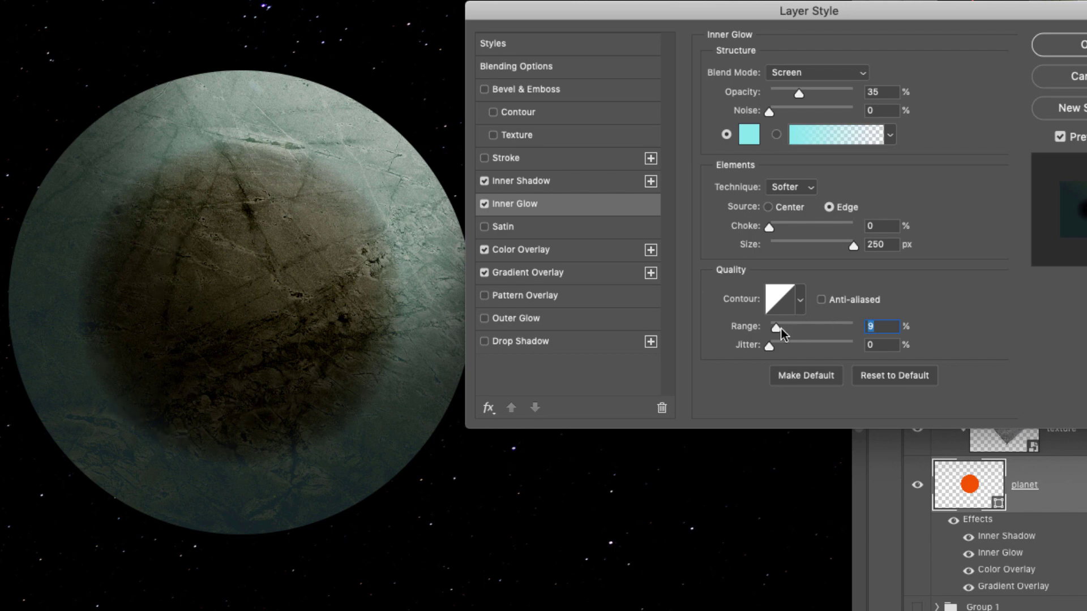
{"action": "left_click_drag", "start_coordinate": [776, 327], "coordinate": [826, 327]}
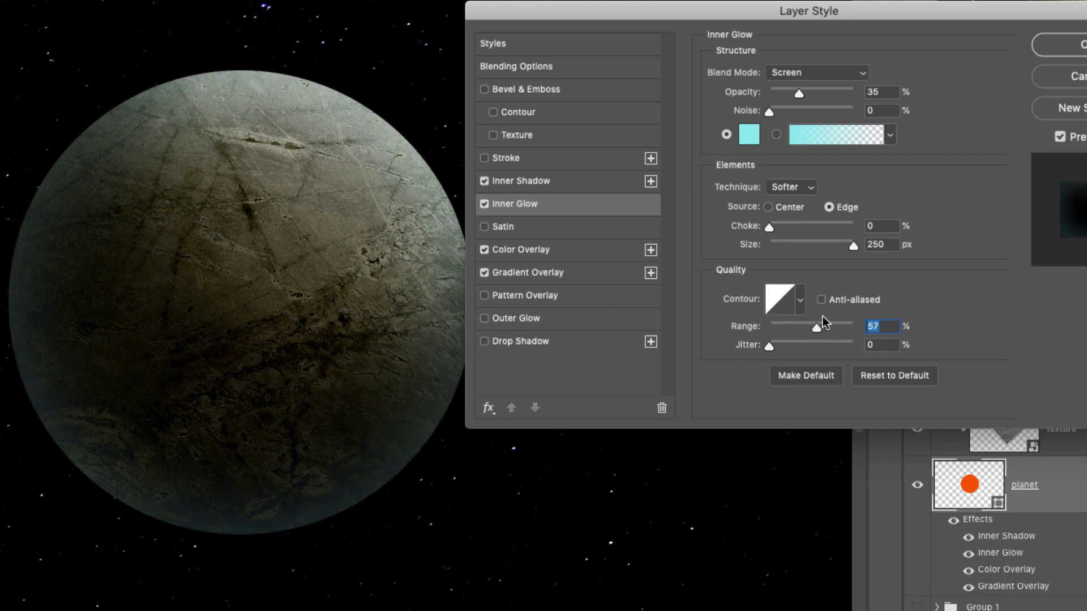
{"action": "left_click_drag", "start_coordinate": [852, 246], "coordinate": [820, 249]}
{"action": "left_click_drag", "start_coordinate": [816, 328], "coordinate": [828, 327]}
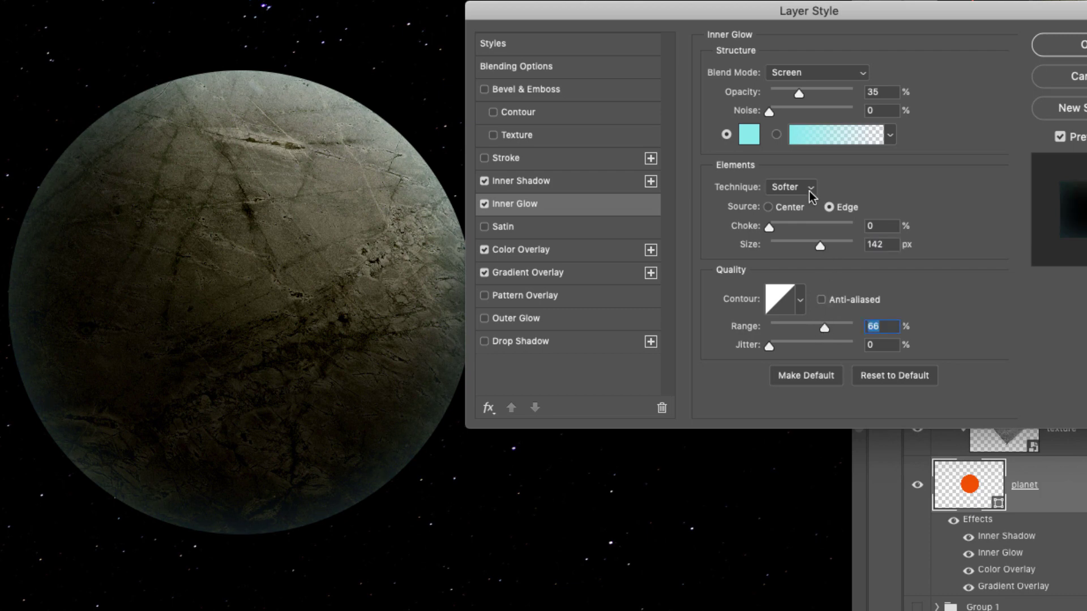
Brighten the glow cyan again and set inner glow opacity 65% and range 91%.
{"action": "left_click", "coordinate": [750, 137]}
{"action": "left_click_drag", "start_coordinate": [655, 153], "coordinate": [675, 145]}
{"action": "left_click", "coordinate": [955, 128]}
{"action": "left_click_drag", "start_coordinate": [799, 97], "coordinate": [813, 96]}
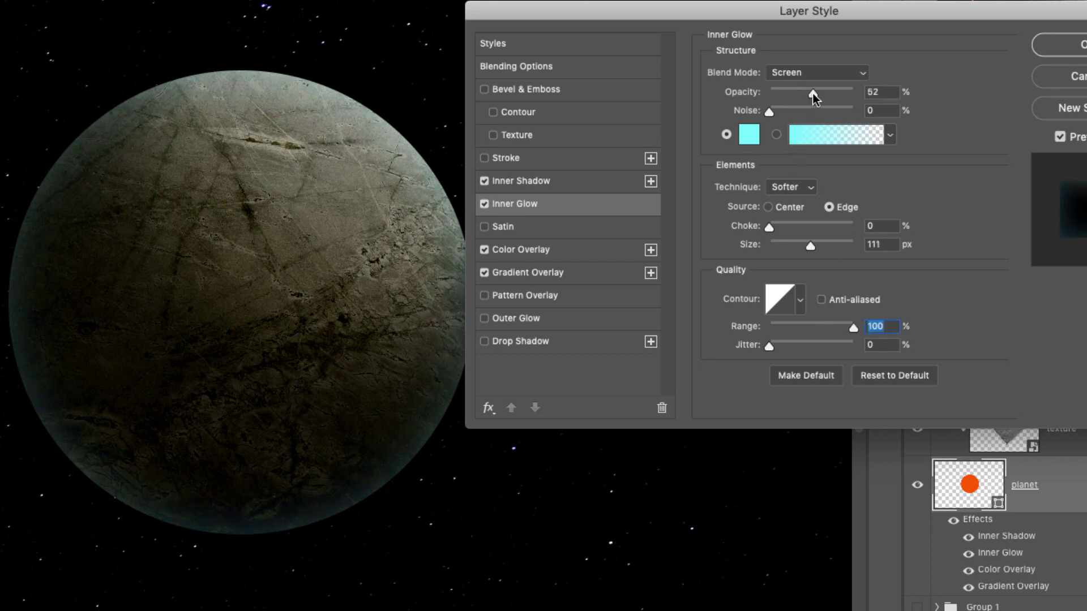
{"action": "left_click_drag", "start_coordinate": [812, 96], "coordinate": [824, 95]}
{"action": "left_click_drag", "start_coordinate": [850, 331], "coordinate": [845, 329]}
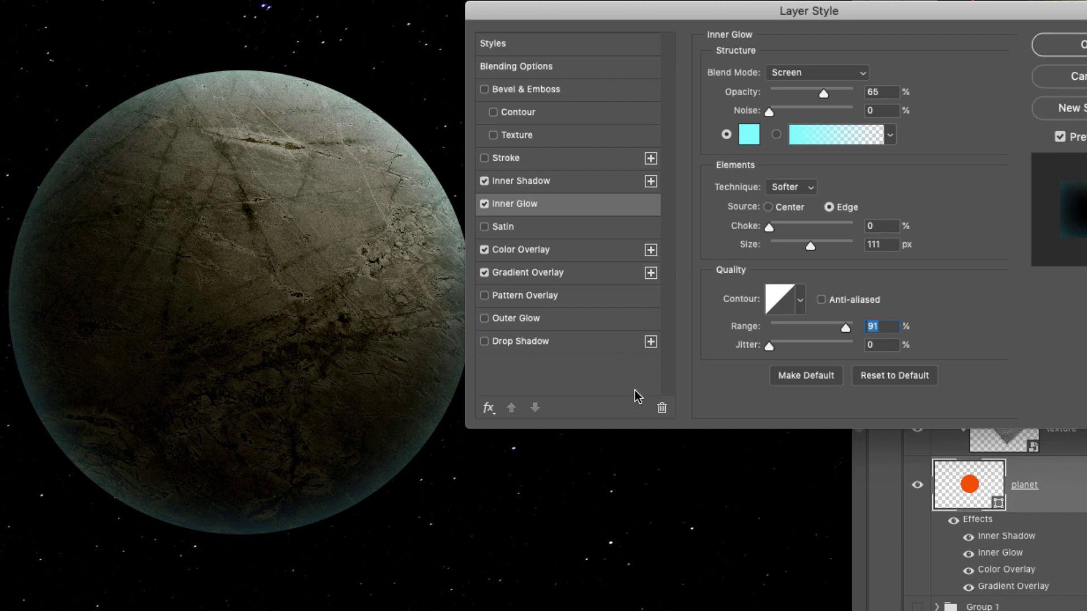
{"action": "left_click", "coordinate": [739, 135]}
Close the colour picker unchanged and move the Layer Style dialog up and left.
{"action": "key", "text": "Return"}
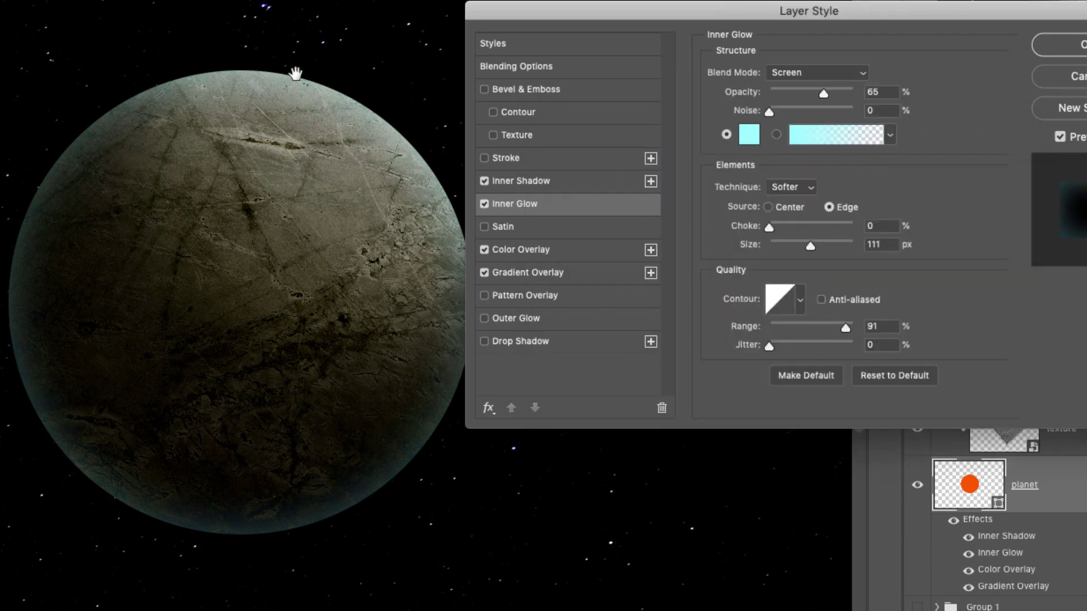
{"action": "left_click_drag", "start_coordinate": [1036, 14], "coordinate": [1084, 219]}
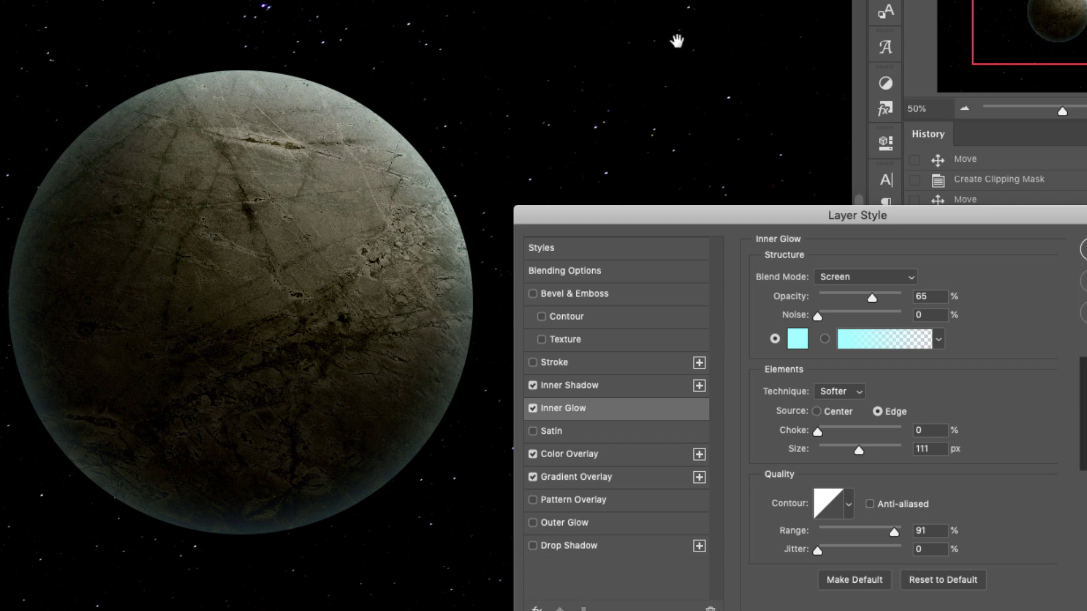
{"action": "left_click_drag", "start_coordinate": [947, 217], "coordinate": [950, 161]}
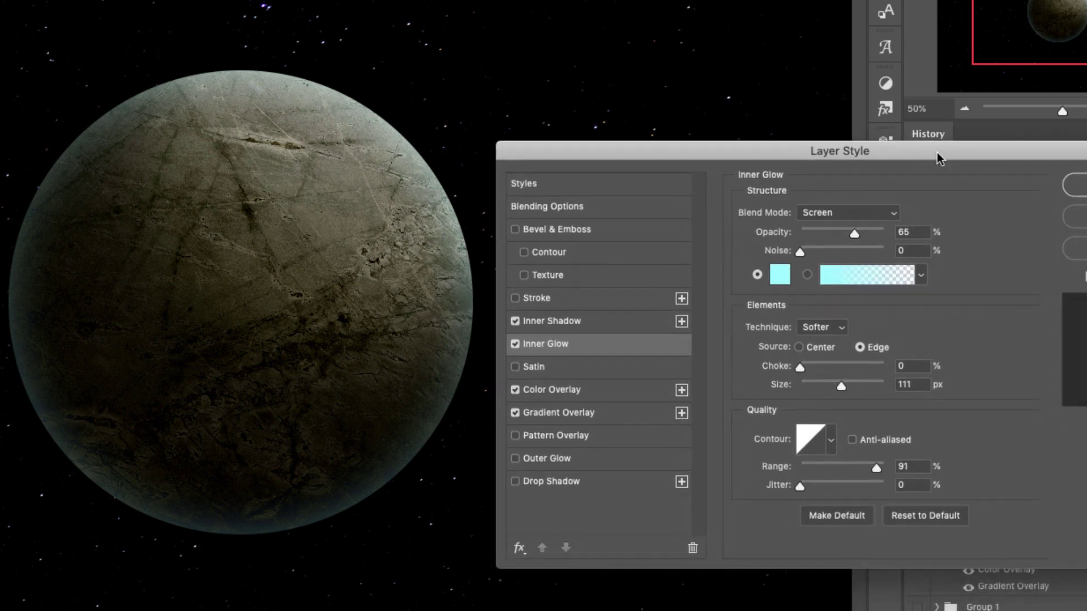
Duplicate the Inner Shadow effect and raise the first inner shadow's opacity to 67%.
{"action": "left_click", "coordinate": [644, 320]}
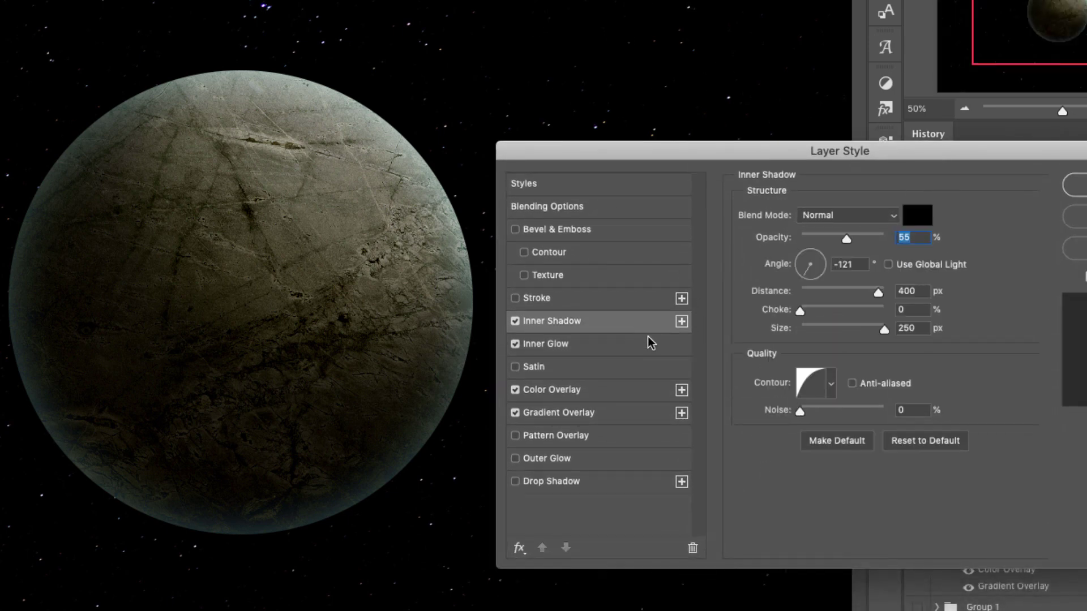
{"action": "left_click", "coordinate": [681, 321]}
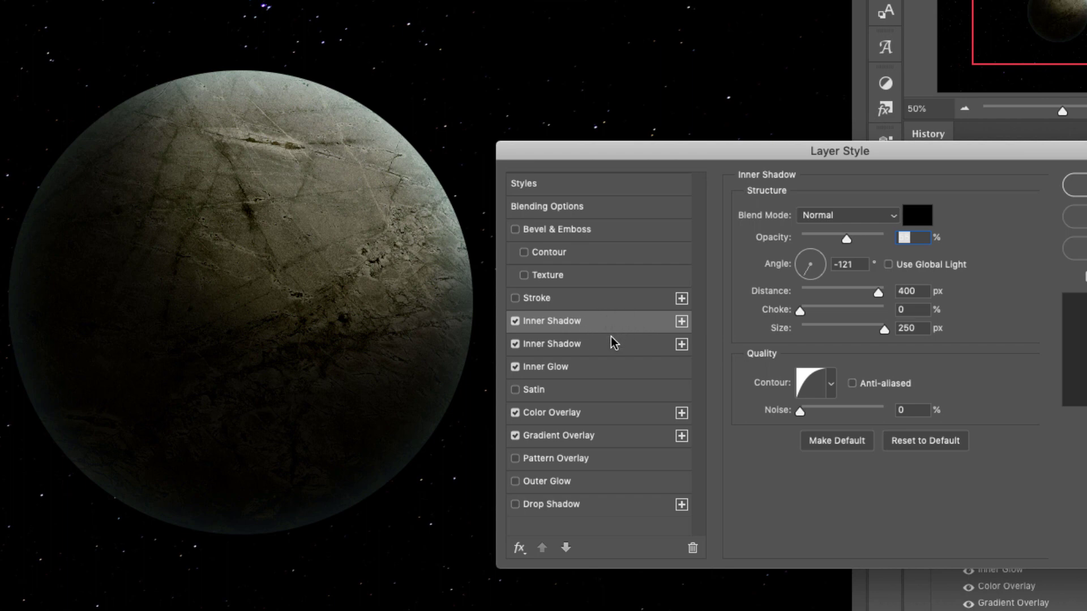
{"action": "left_click", "coordinate": [569, 346]}
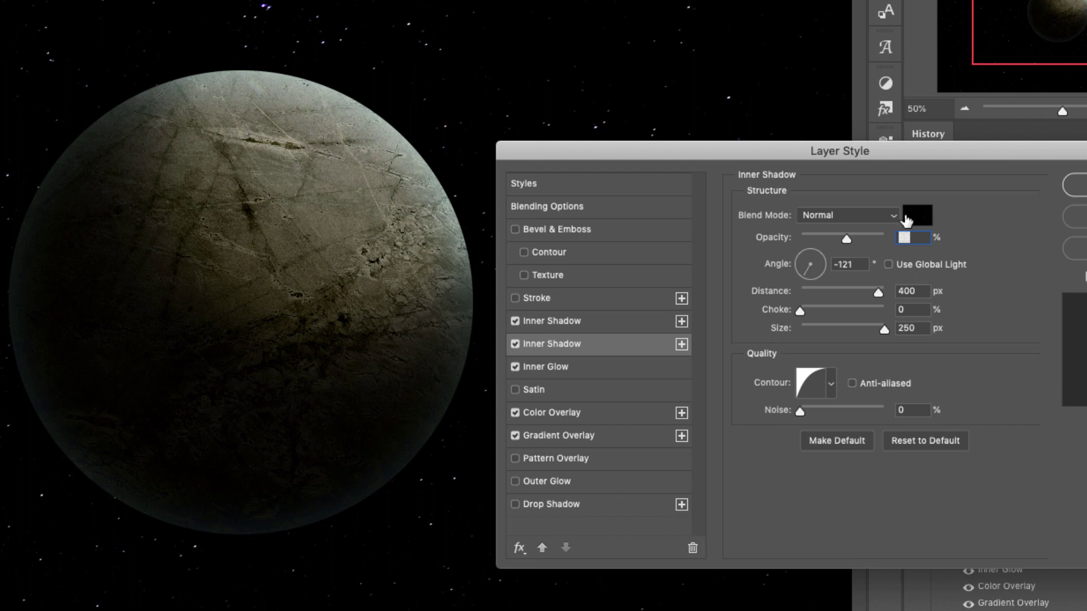
{"action": "left_click", "coordinate": [577, 322]}
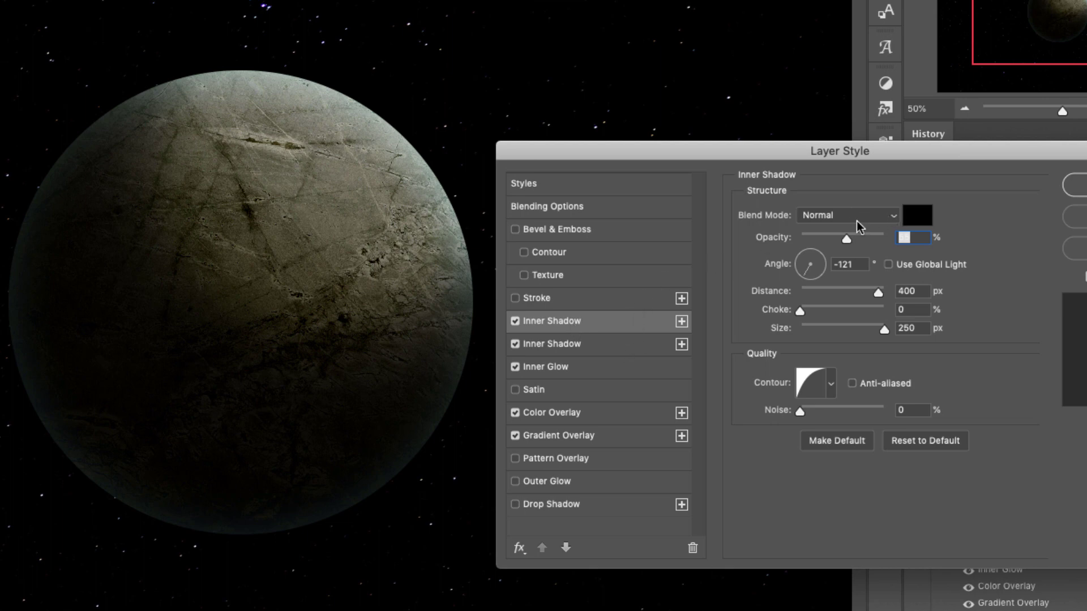
{"action": "left_click", "coordinate": [855, 238]}
Give the inner shadow a pale warm colour, starting from a grey sampled on the planet.
{"action": "left_click", "coordinate": [916, 215]}
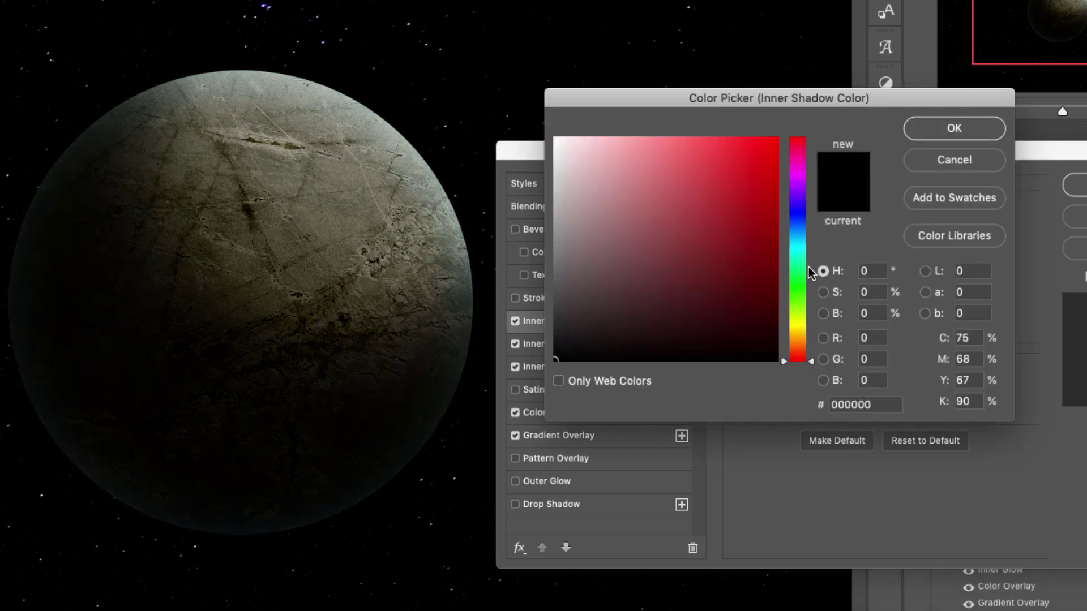
{"action": "left_click", "coordinate": [396, 147]}
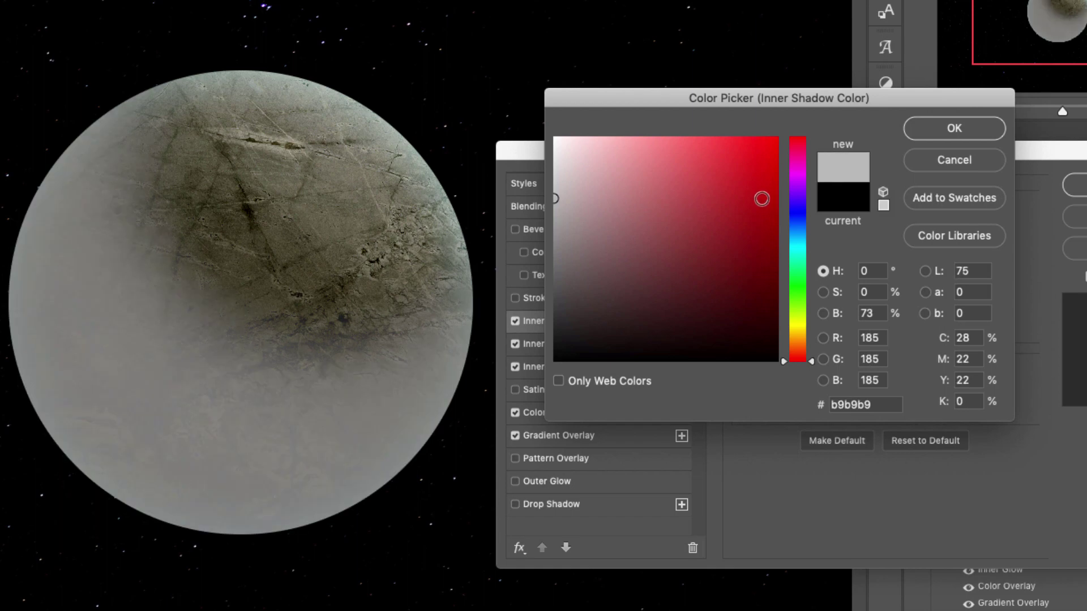
{"action": "left_click", "coordinate": [798, 346]}
{"action": "left_click_drag", "start_coordinate": [586, 154], "coordinate": [566, 143]}
{"action": "left_click", "coordinate": [914, 130]}
Set the inner shadow angle to 55° and rough in its distance and size.
{"action": "left_click_drag", "start_coordinate": [812, 264], "coordinate": [827, 236]}
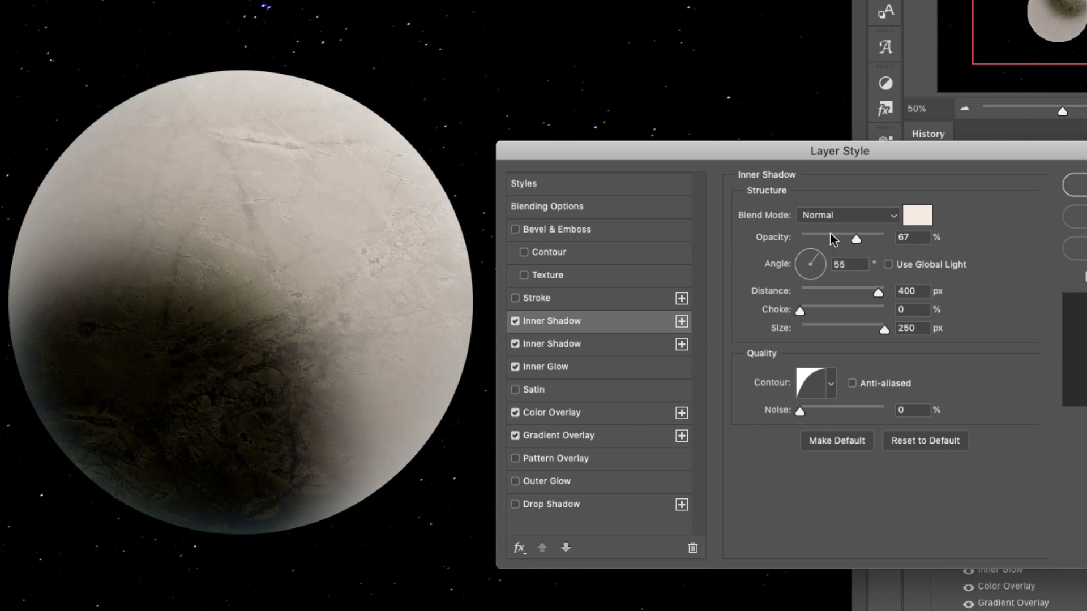
{"action": "left_click_drag", "start_coordinate": [820, 292], "coordinate": [818, 287]}
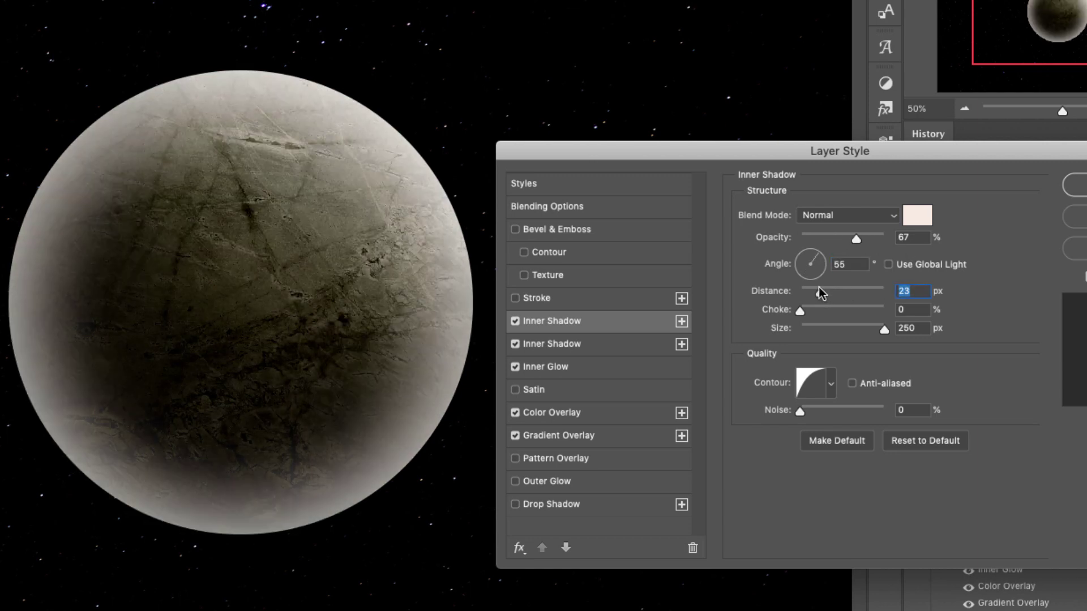
{"action": "left_click_drag", "start_coordinate": [814, 326], "coordinate": [797, 327]}
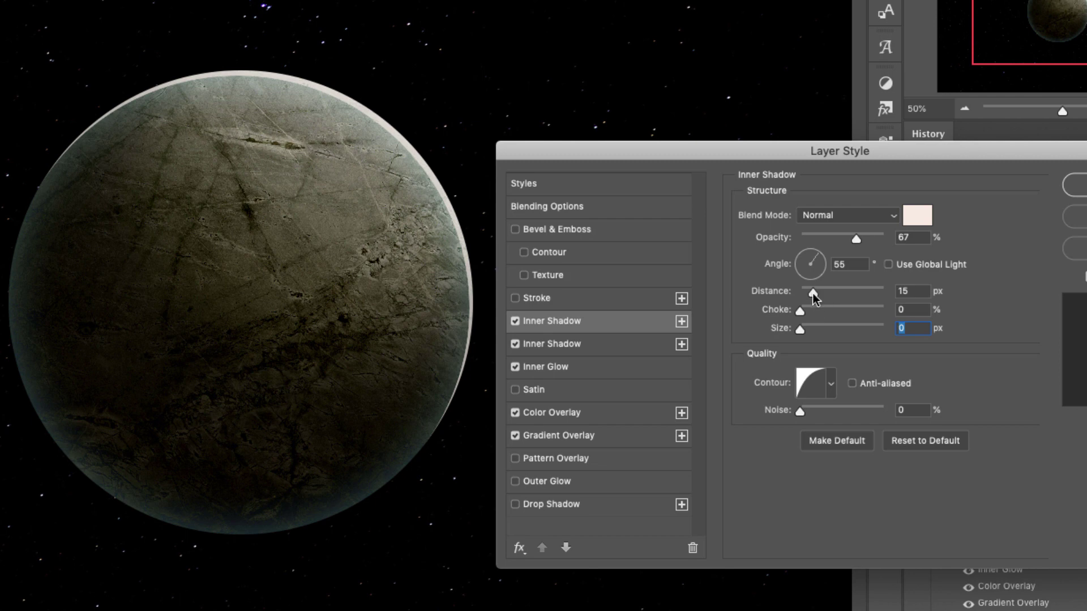
{"action": "left_click_drag", "start_coordinate": [813, 293], "coordinate": [820, 292]}
{"action": "left_click_drag", "start_coordinate": [800, 329], "coordinate": [814, 331]}
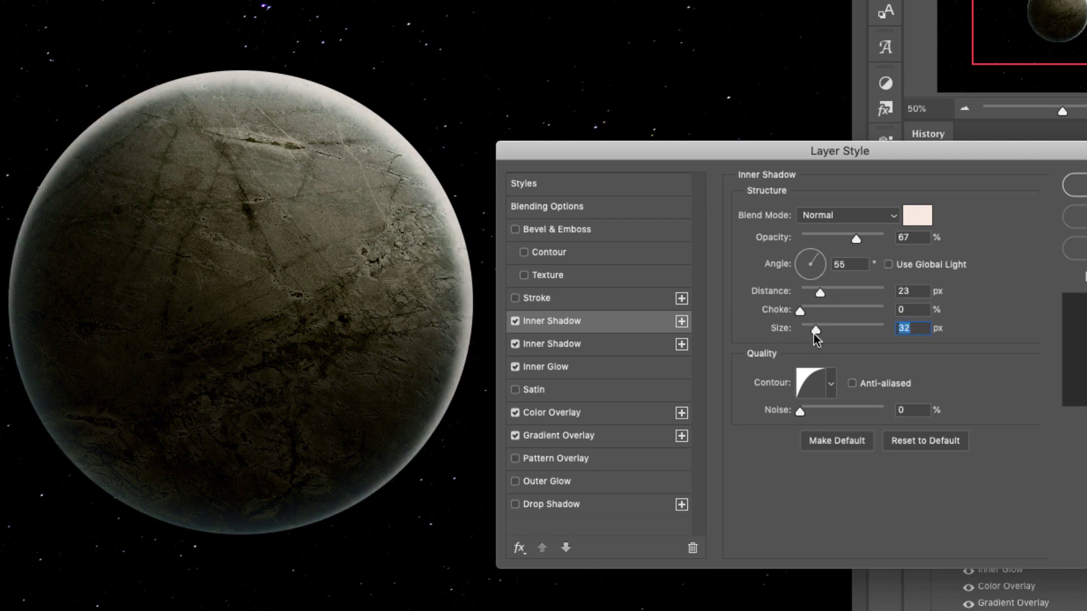
Give the inner shadow a Linear contour and the Color Dodge blend mode.
{"action": "left_click", "coordinate": [830, 384]}
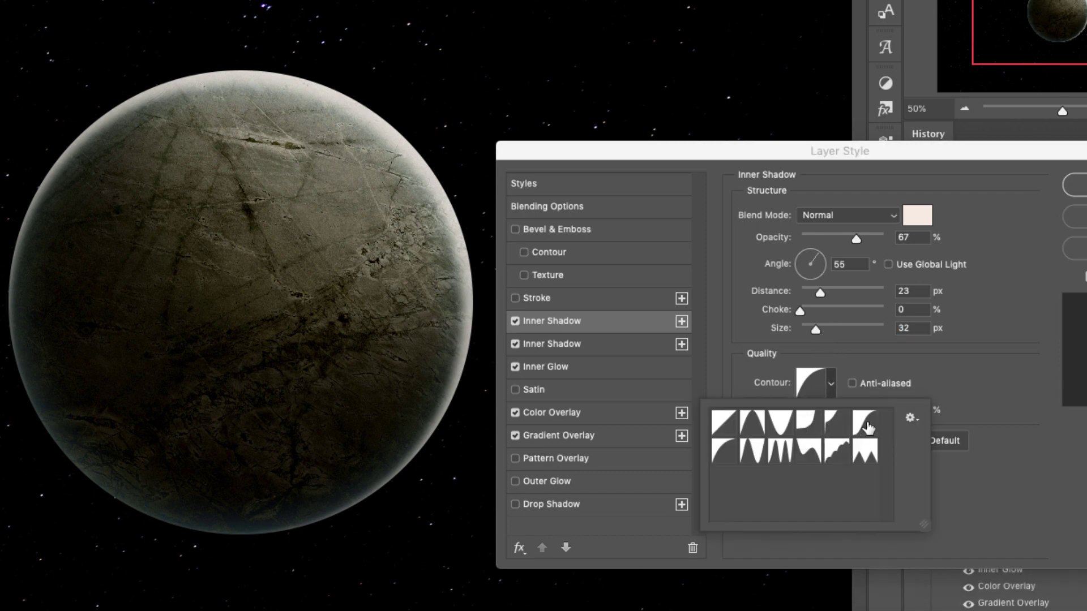
{"action": "left_click", "coordinate": [724, 424]}
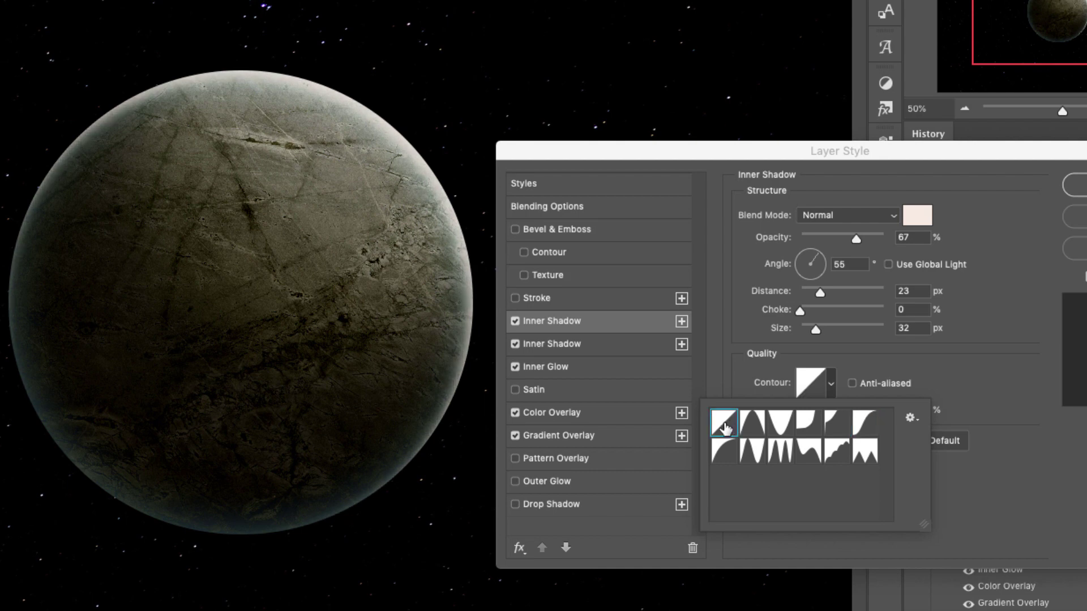
{"action": "left_click", "coordinate": [851, 215]}
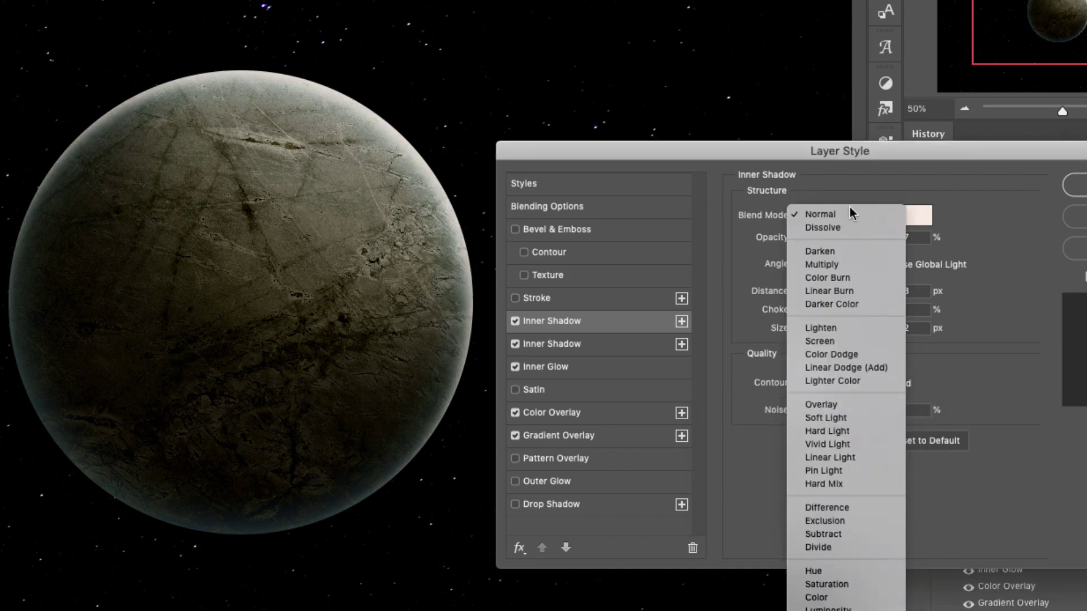
{"action": "left_click", "coordinate": [832, 355]}
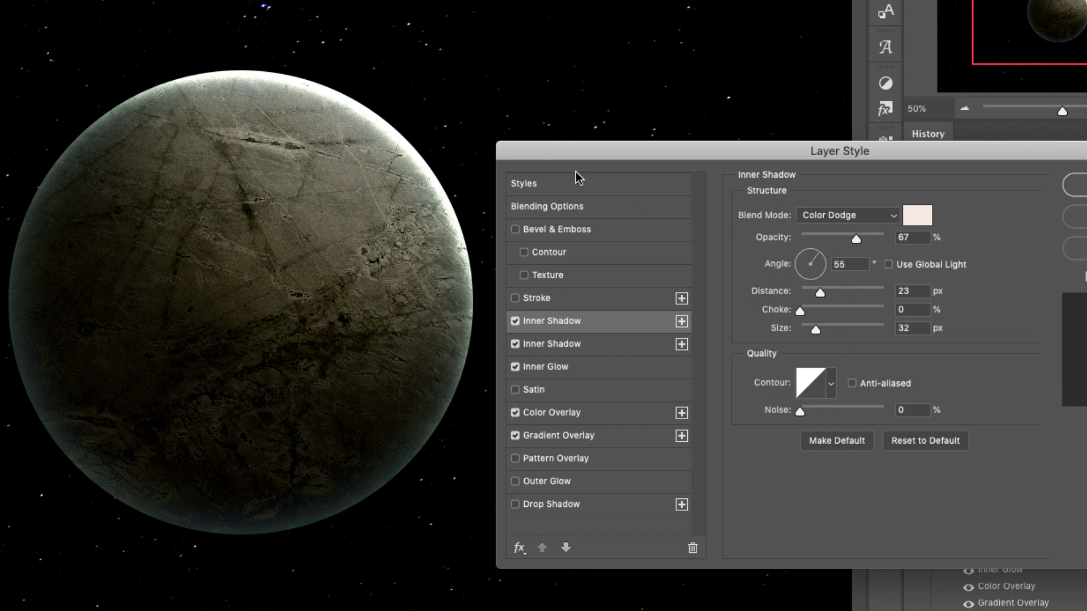
Change the shadow colour to greyish-brown 928073 with 30 px distance and 92 px size.
{"action": "left_click", "coordinate": [917, 215]}
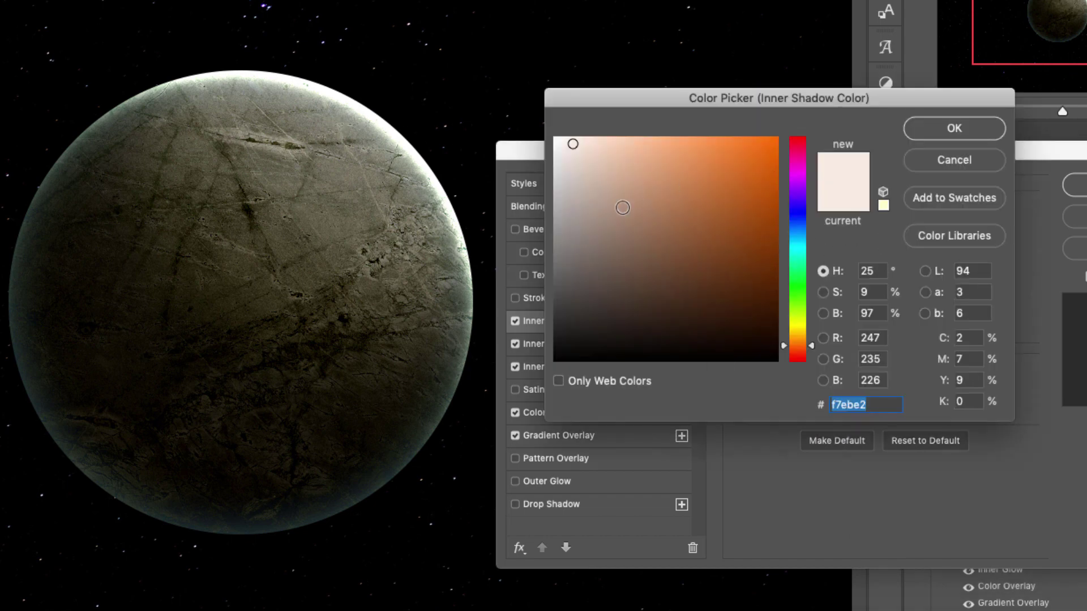
{"action": "left_click", "coordinate": [597, 216]}
{"action": "left_click", "coordinate": [601, 233]}
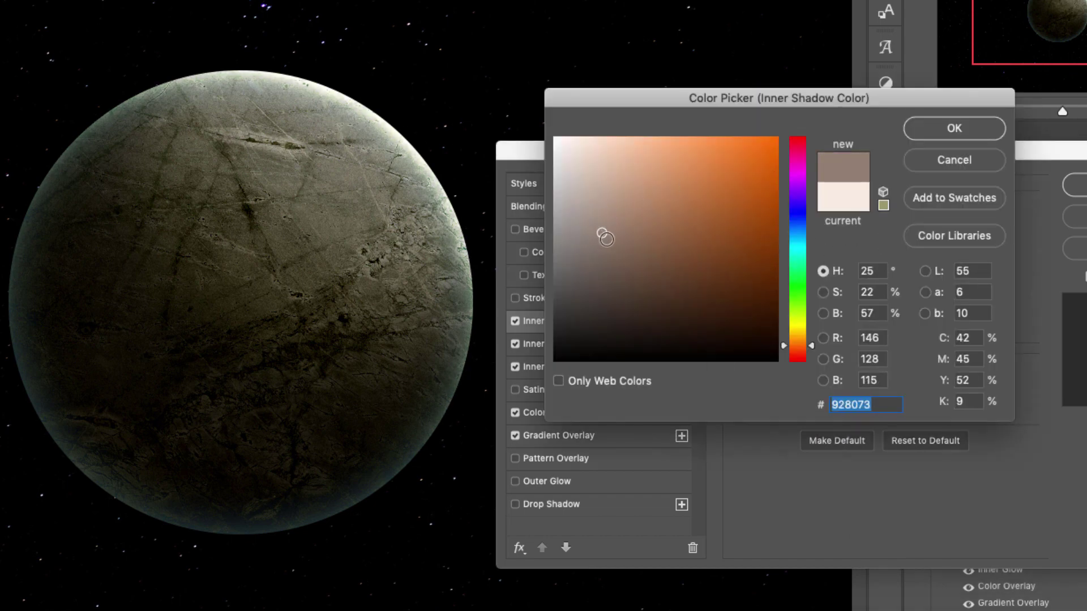
{"action": "left_click", "coordinate": [605, 243]}
{"action": "left_click", "coordinate": [954, 131]}
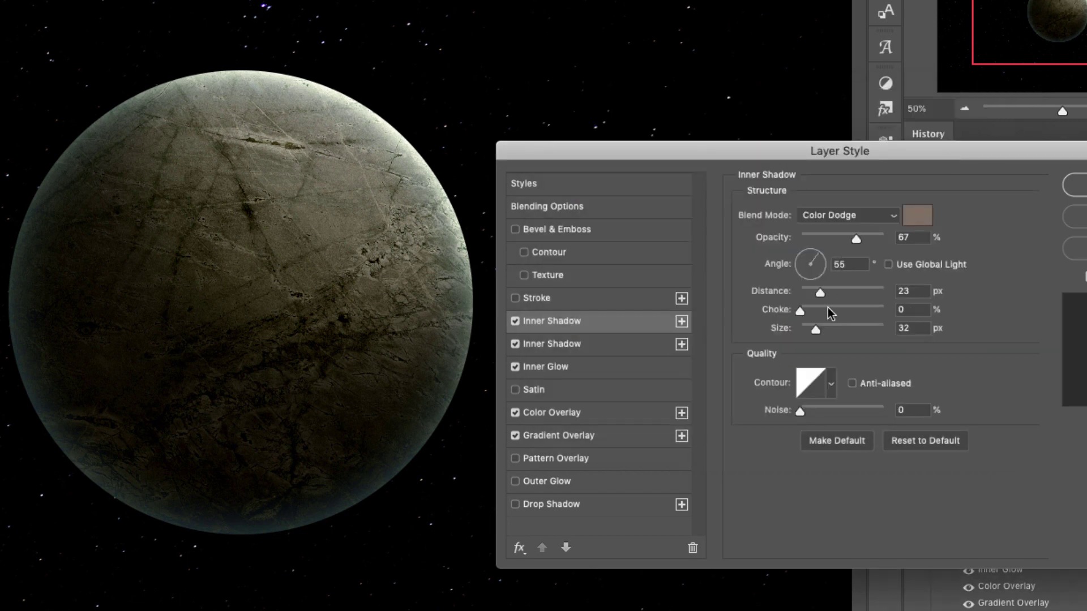
{"action": "left_click_drag", "start_coordinate": [821, 293], "coordinate": [826, 291]}
{"action": "left_click_drag", "start_coordinate": [827, 328], "coordinate": [831, 327]}
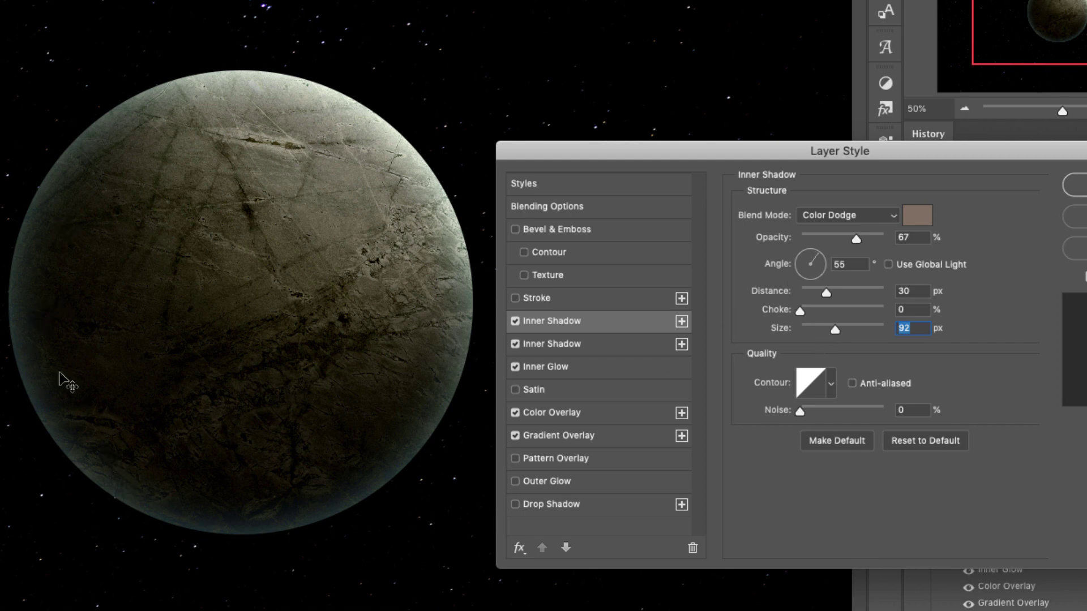
Tone the inner glow colour down to a muted teal.
{"action": "left_click", "coordinate": [554, 369]}
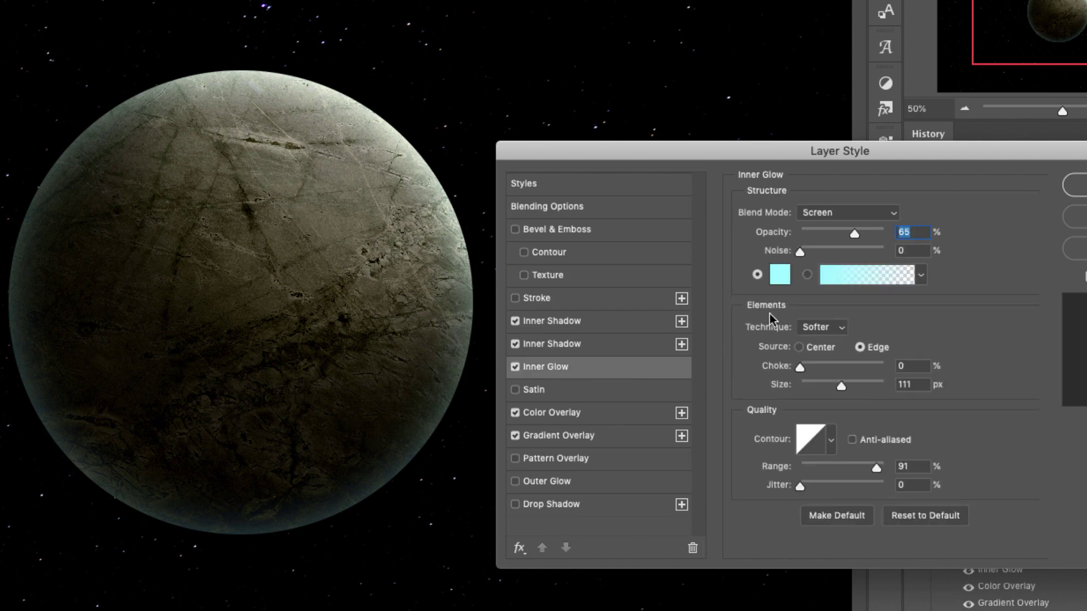
{"action": "left_click", "coordinate": [779, 279]}
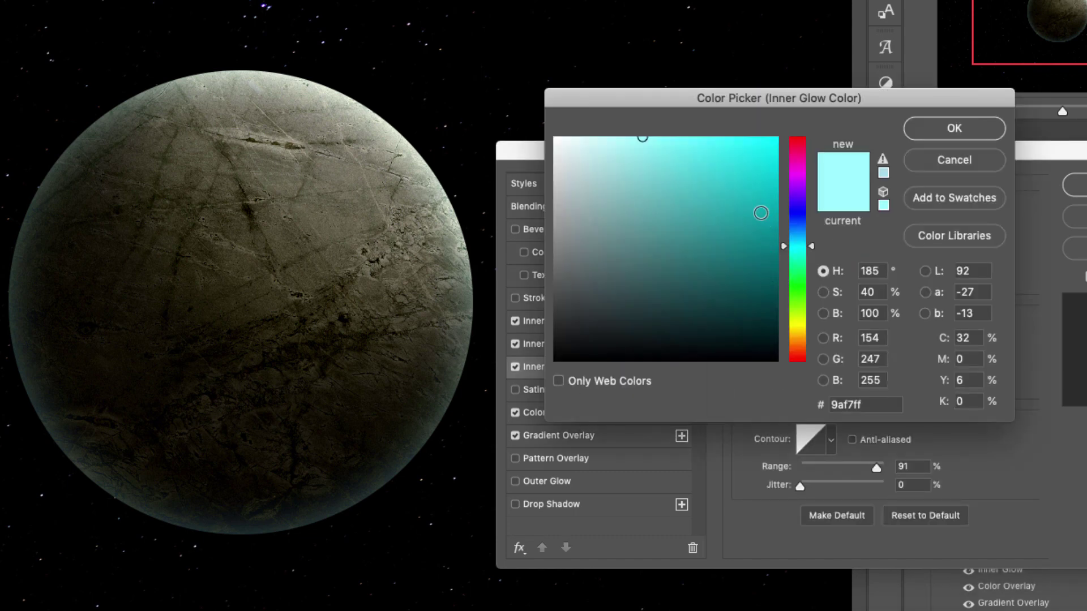
{"action": "mouse_move", "coordinate": [631, 173]}
{"action": "left_mouse_down"}
{"action": "mouse_move", "coordinate": [619, 201]}
{"action": "mouse_move", "coordinate": [632, 205]}
{"action": "left_mouse_up"}
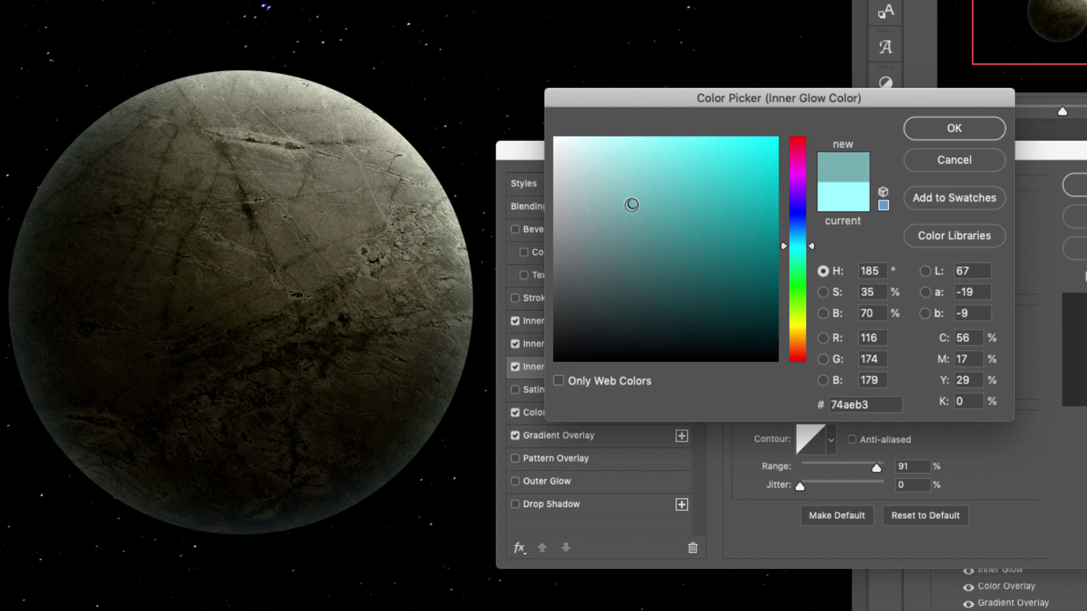
{"action": "left_click", "coordinate": [955, 128]}
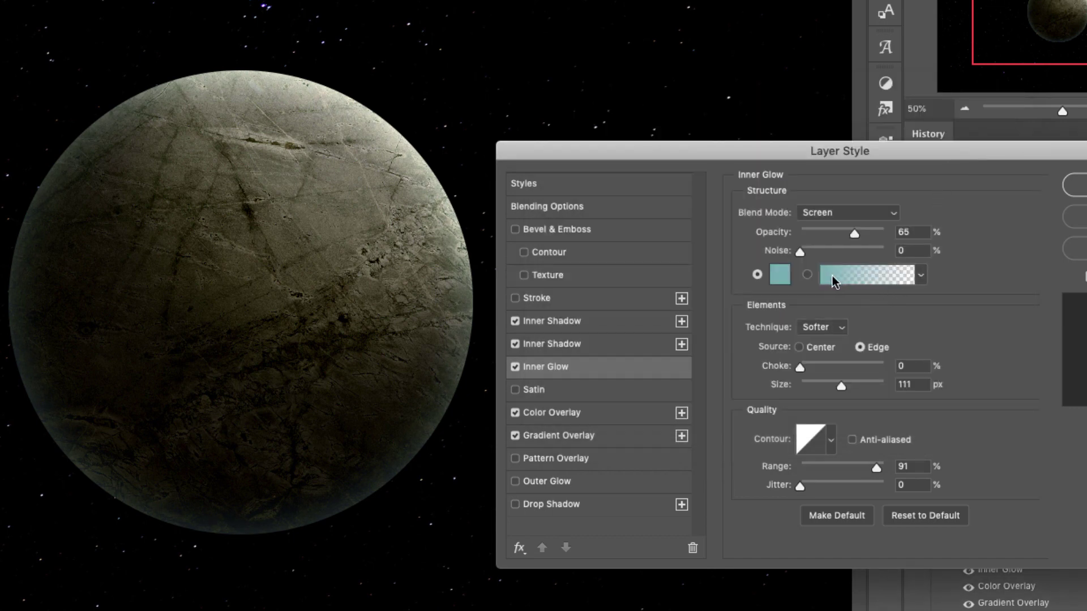
Make the inner shadow colour a lighter neutral grey, 857d77.
{"action": "left_click", "coordinate": [565, 321]}
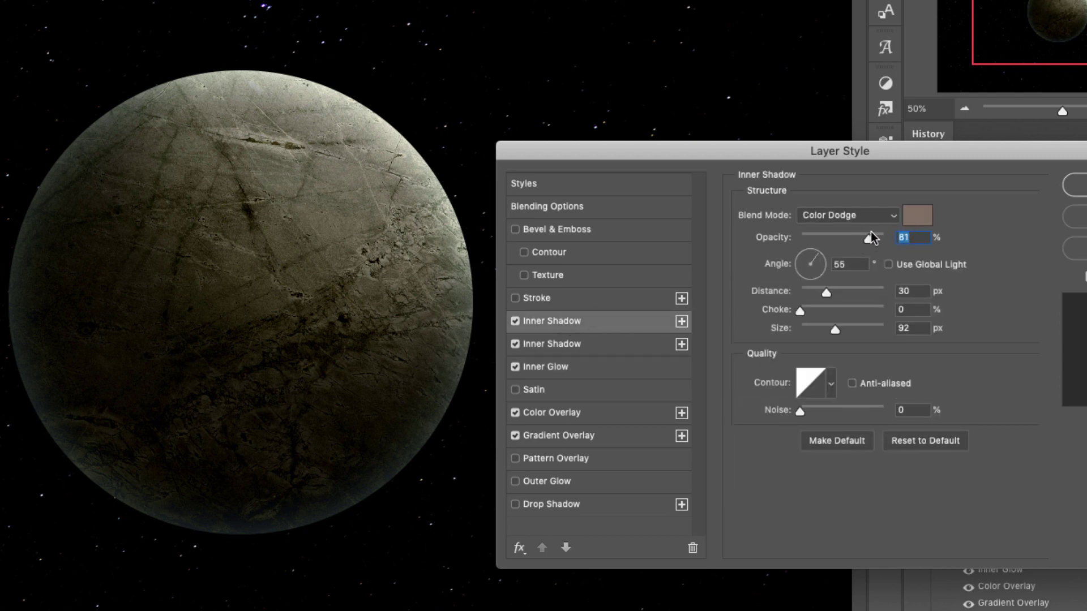
{"action": "left_click", "coordinate": [919, 218]}
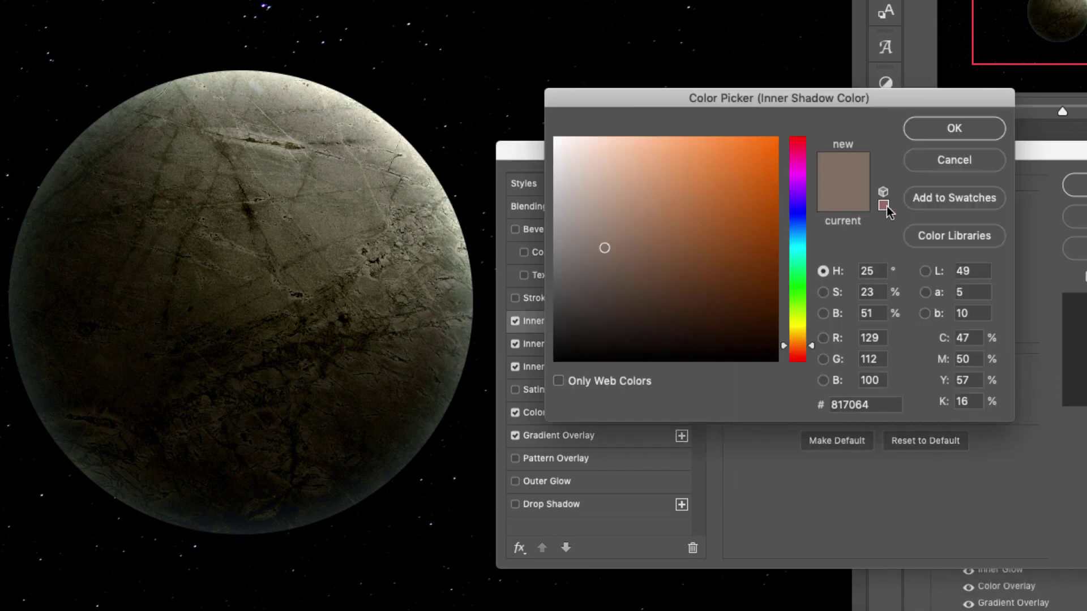
{"action": "left_click_drag", "start_coordinate": [582, 244], "coordinate": [576, 244]}
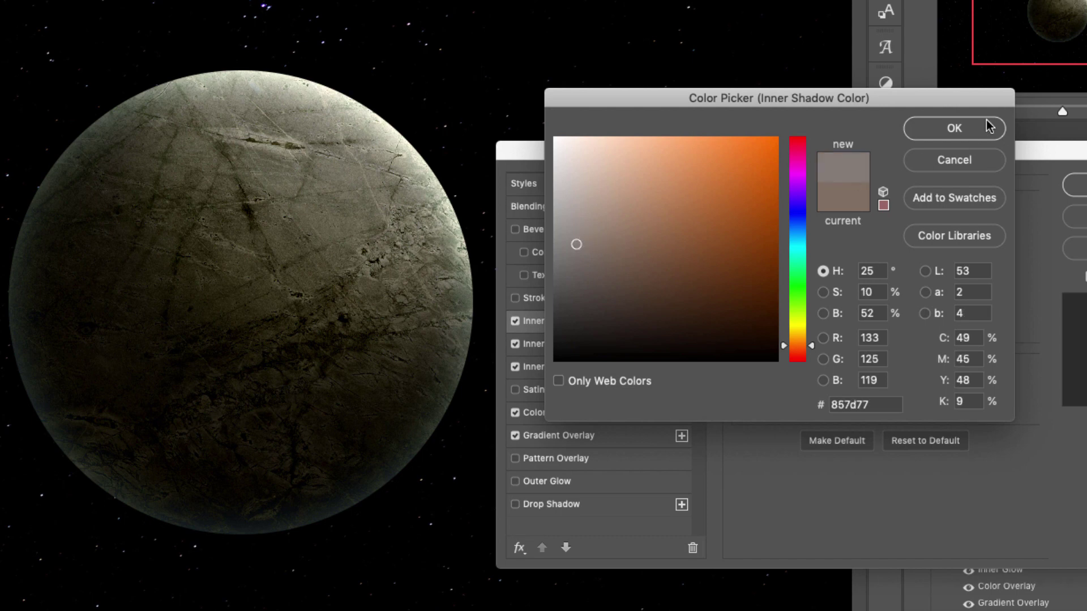
{"action": "left_click", "coordinate": [954, 128]}
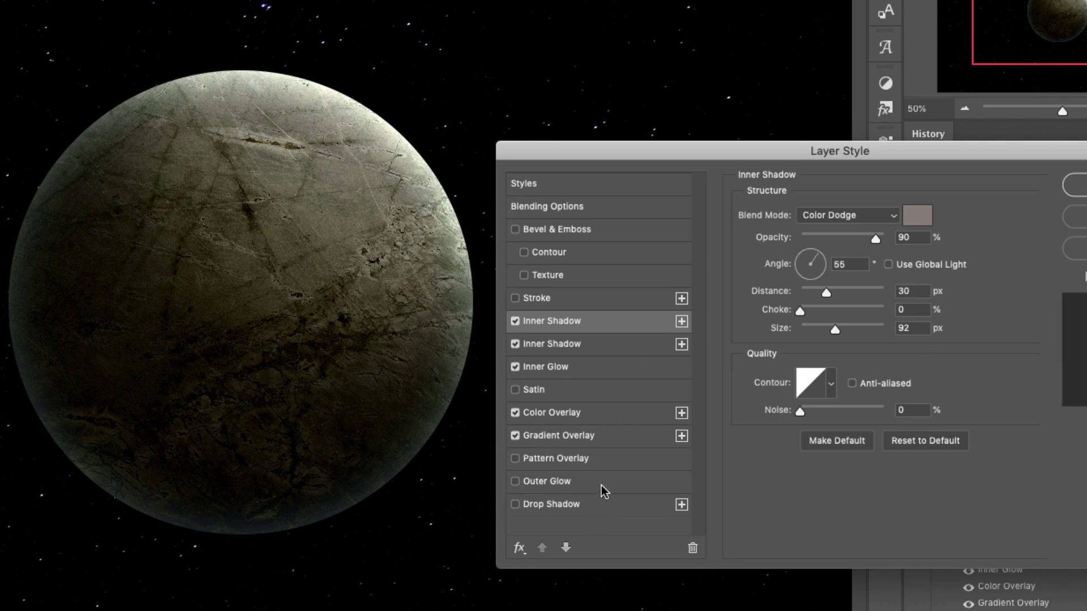
Enable a dark blue-grey Outer Glow at 250 px, with range restored to 100%.
{"action": "left_click", "coordinate": [553, 483]}
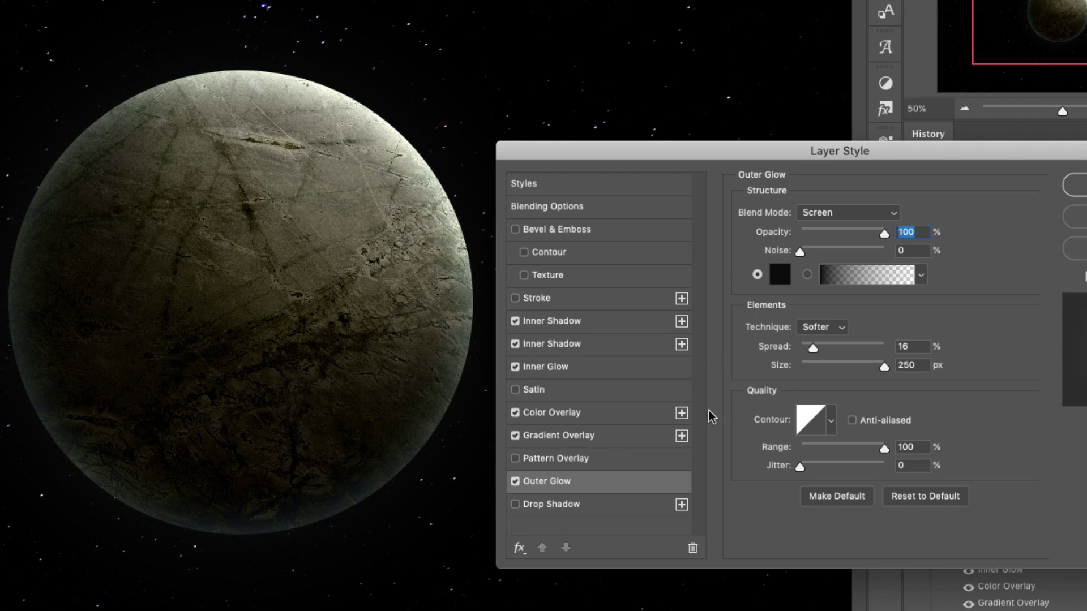
{"action": "left_click", "coordinate": [774, 289]}
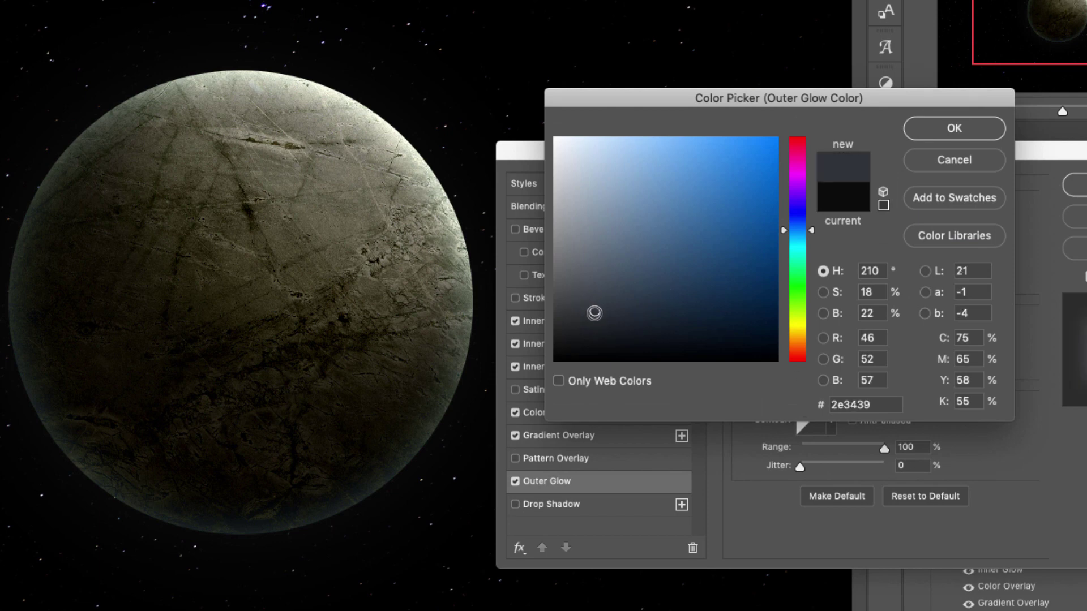
{"action": "left_click", "coordinate": [595, 313]}
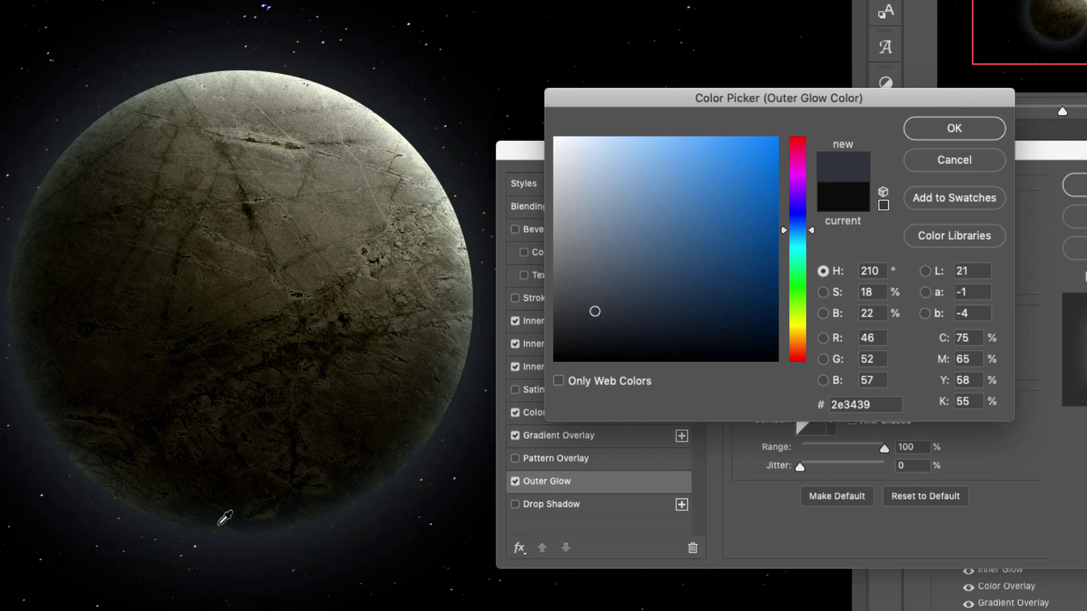
{"action": "left_click_drag", "start_coordinate": [594, 315], "coordinate": [589, 323]}
{"action": "left_click", "coordinate": [965, 135]}
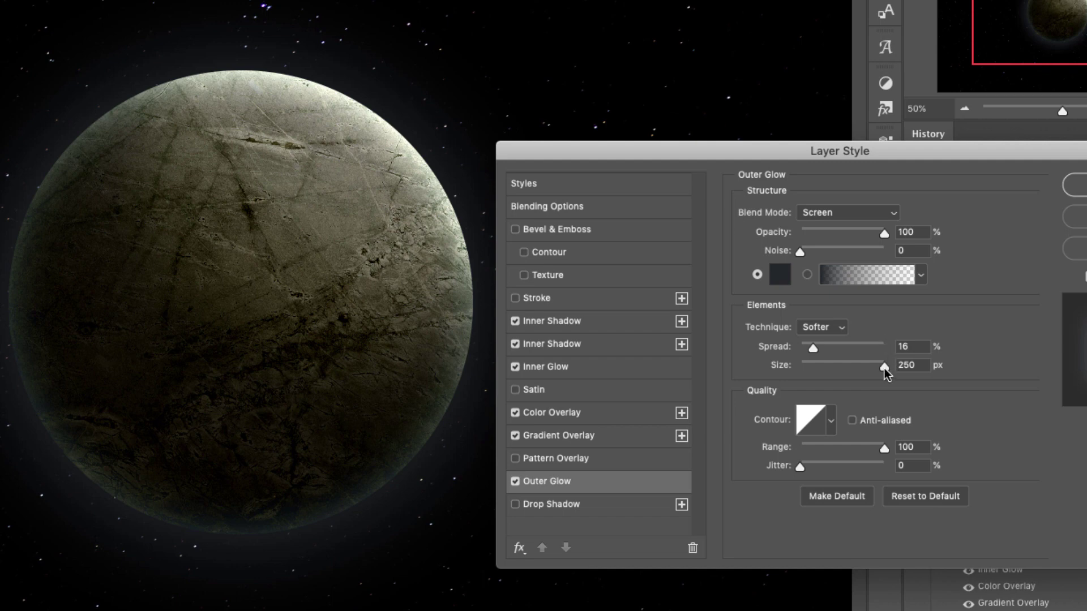
{"action": "left_click", "coordinate": [884, 368]}
{"action": "mouse_move", "coordinate": [884, 448]}
{"action": "left_mouse_down"}
{"action": "mouse_move", "coordinate": [826, 456]}
{"action": "mouse_move", "coordinate": [869, 449]}
{"action": "left_mouse_up"}
{"action": "left_click", "coordinate": [883, 447]}
Turn on a Drop Shadow with a grey-blue colour, softened to 70 px size.
{"action": "left_click", "coordinate": [576, 504]}
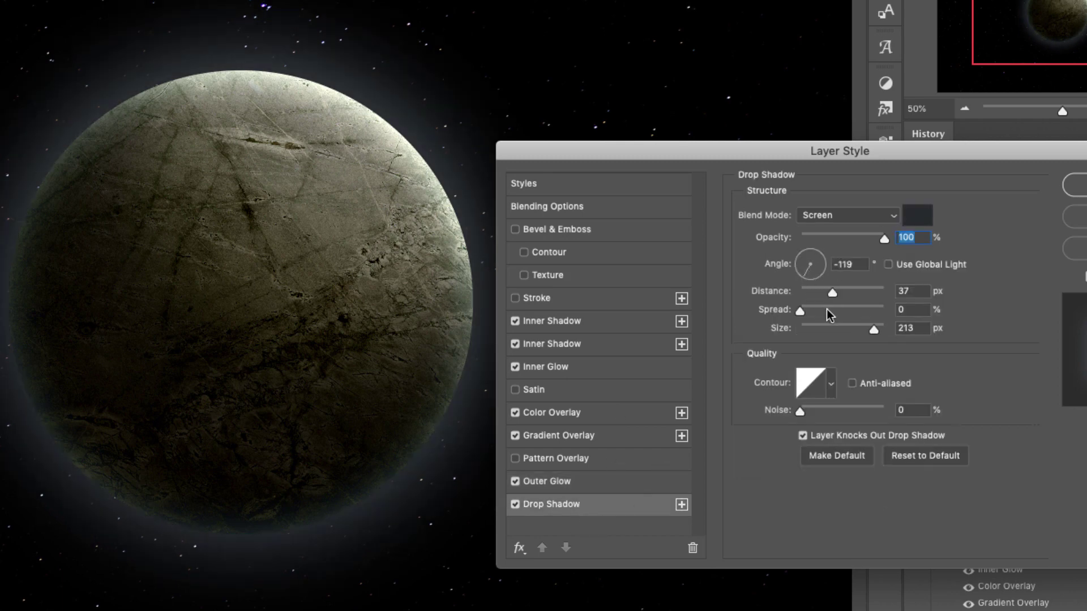
{"action": "left_click_drag", "start_coordinate": [839, 330], "coordinate": [753, 351]}
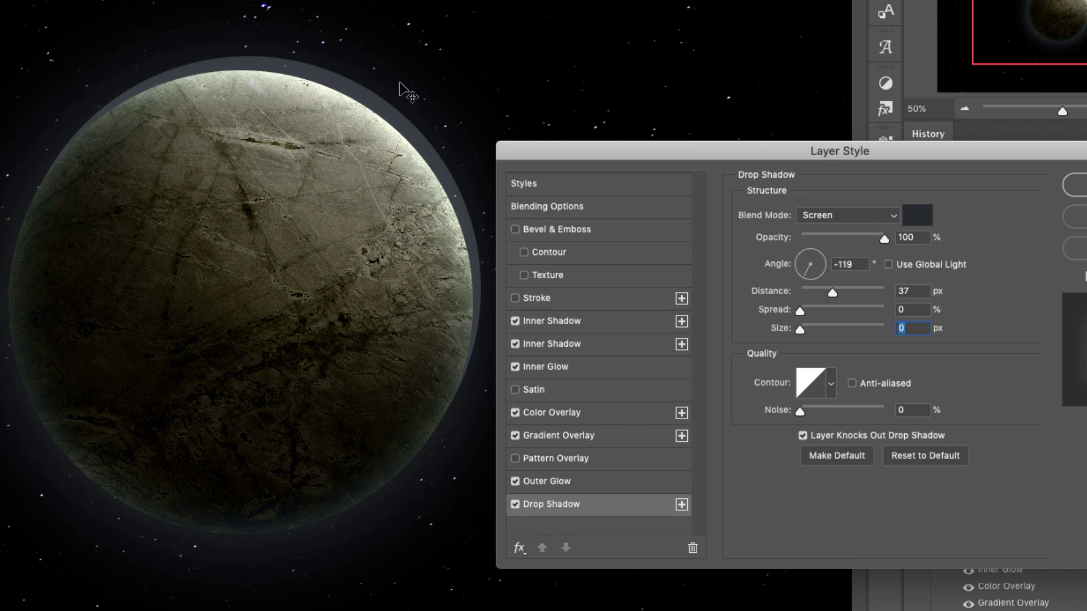
{"action": "left_click", "coordinate": [915, 219]}
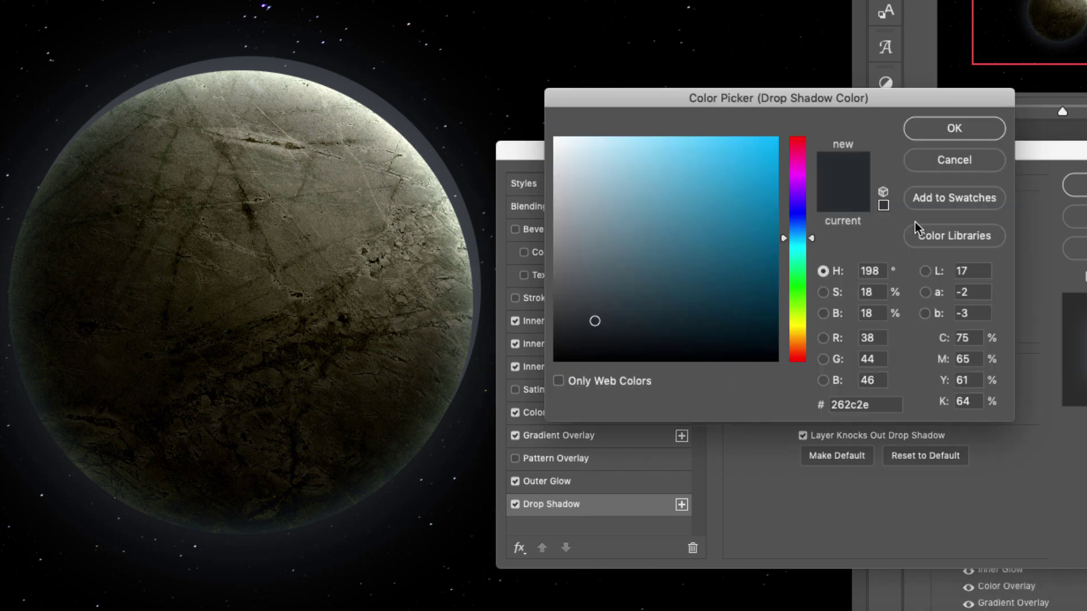
{"action": "left_click", "coordinate": [592, 301]}
{"action": "left_click", "coordinate": [933, 136]}
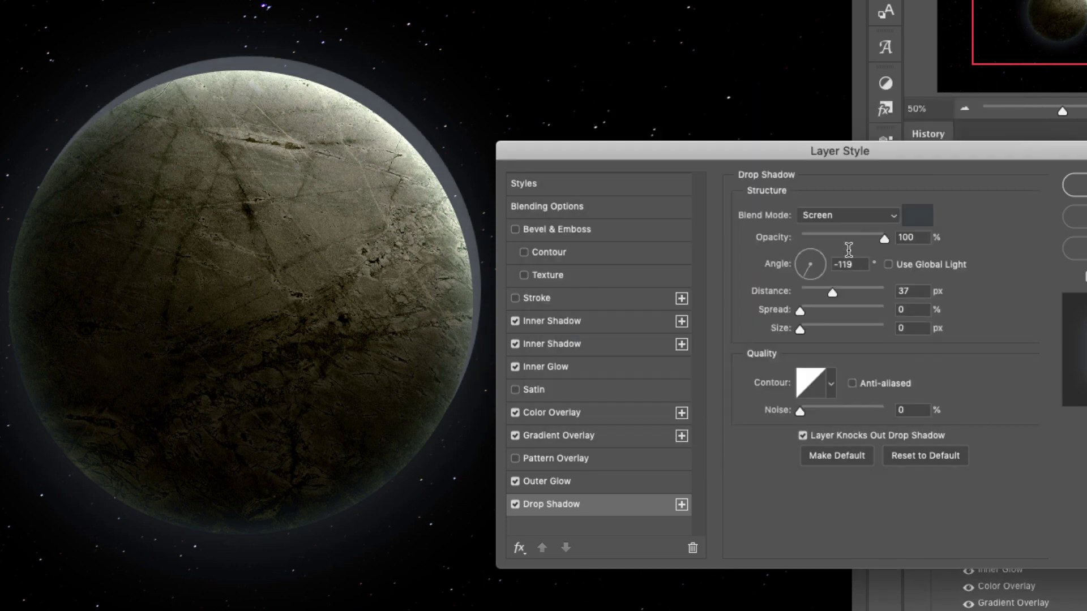
{"action": "left_click_drag", "start_coordinate": [812, 329], "coordinate": [828, 330]}
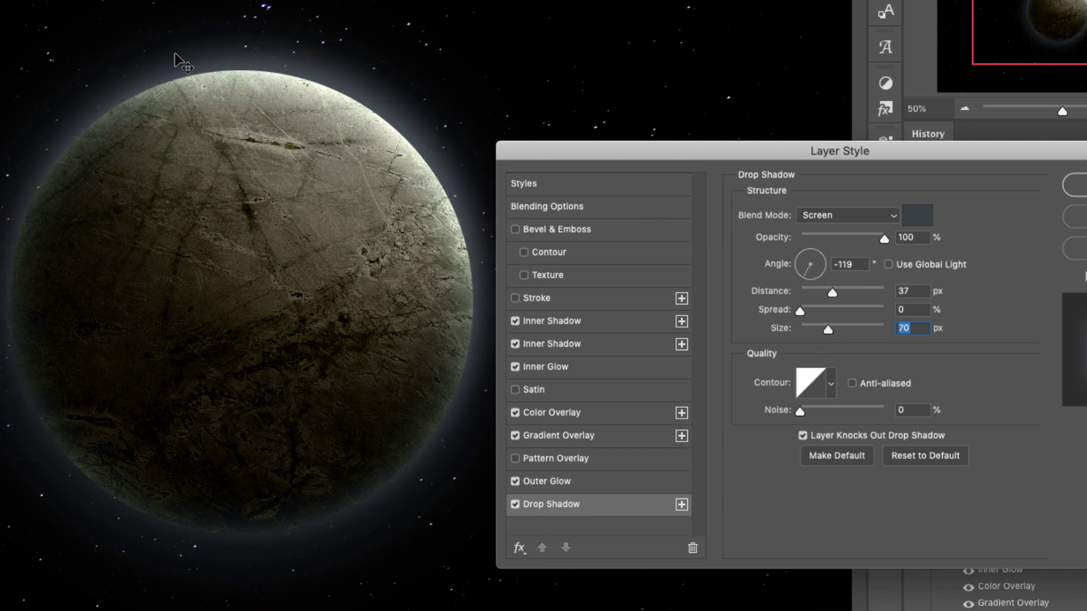
Darken the drop shadow to olive-black 202019 and set Outer Glow opacity to 68%.
{"action": "left_click", "coordinate": [918, 219]}
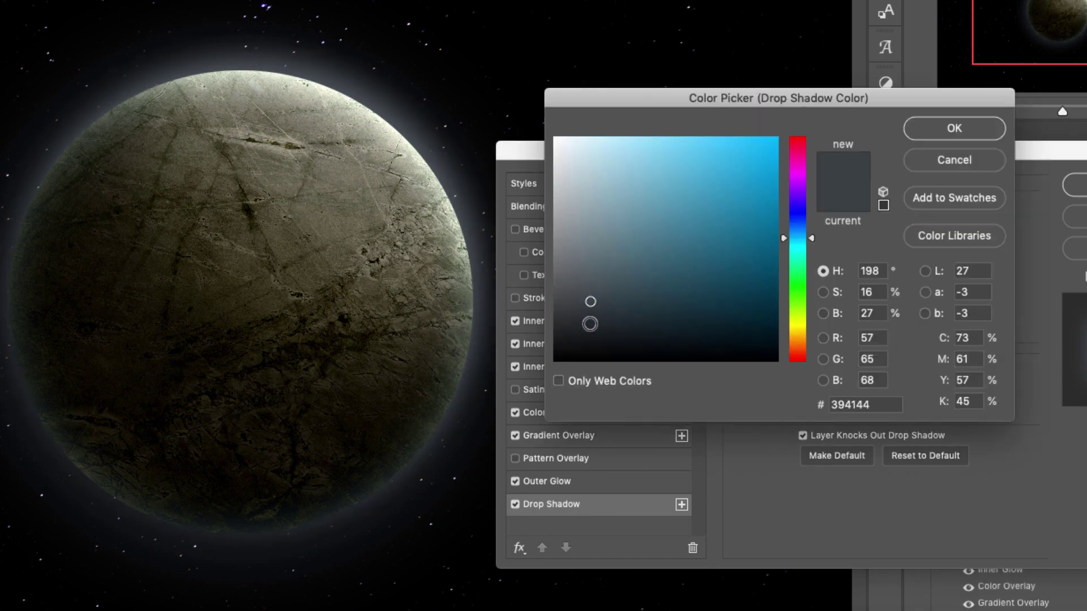
{"action": "left_click", "coordinate": [586, 330]}
{"action": "left_click", "coordinate": [954, 128]}
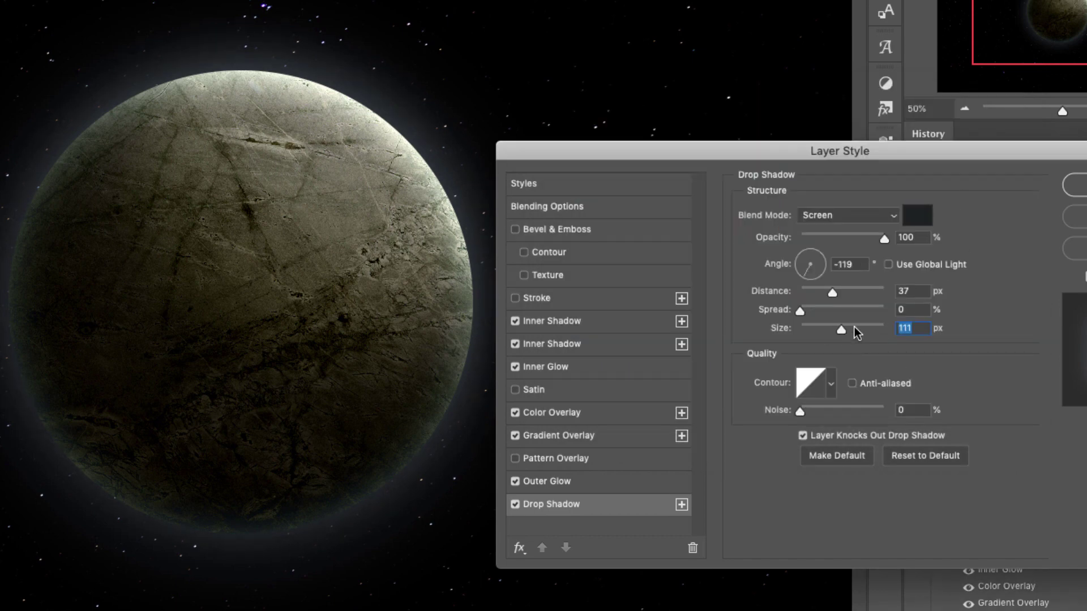
{"action": "left_click", "coordinate": [916, 215]}
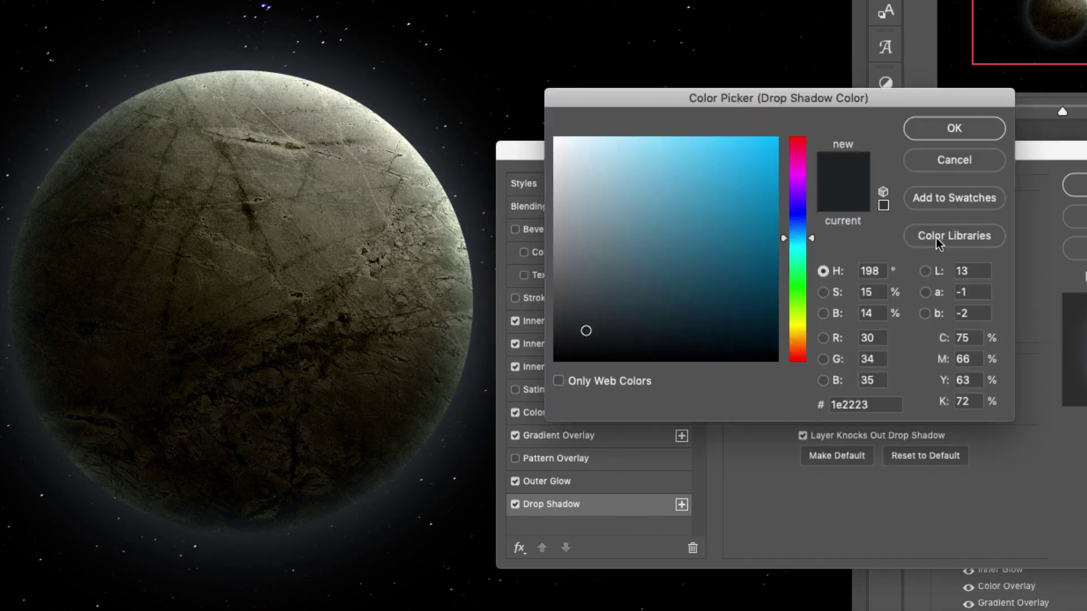
{"action": "left_click", "coordinate": [798, 341]}
{"action": "mouse_move", "coordinate": [629, 293]}
{"action": "left_mouse_down"}
{"action": "mouse_move", "coordinate": [626, 308]}
{"action": "mouse_move", "coordinate": [648, 318]}
{"action": "mouse_move", "coordinate": [605, 335]}
{"action": "left_mouse_up"}
{"action": "left_click", "coordinate": [797, 324]}
{"action": "left_click", "coordinate": [922, 129]}
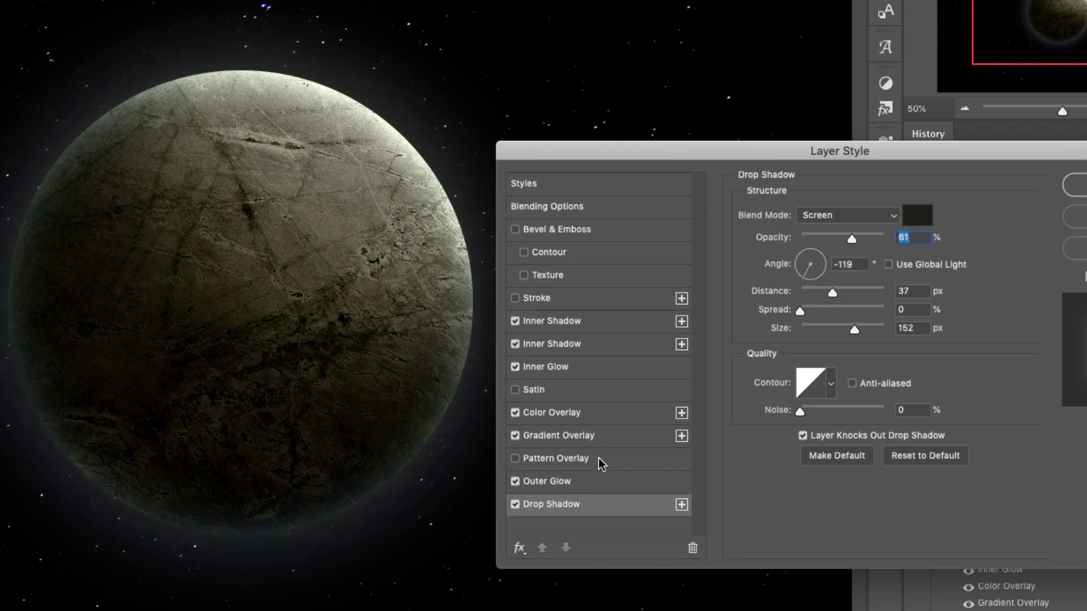
{"action": "left_click", "coordinate": [575, 484]}
{"action": "mouse_move", "coordinate": [863, 233]}
{"action": "left_mouse_down"}
{"action": "mouse_move", "coordinate": [836, 239]}
{"action": "mouse_move", "coordinate": [850, 236]}
{"action": "left_mouse_up"}
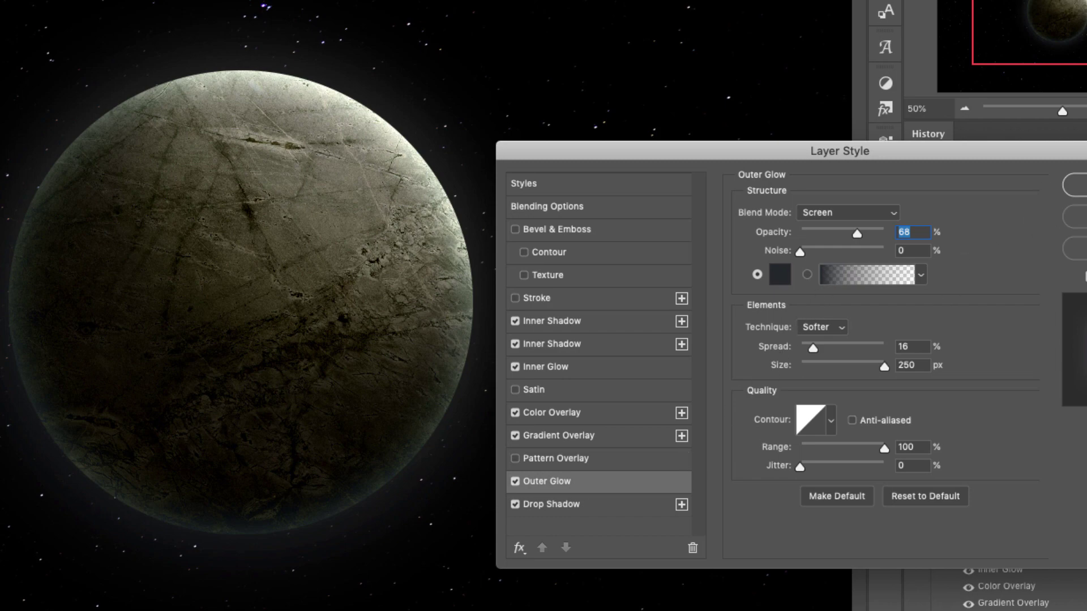
Commit the layer styles, compare the planet with effects off and on, and zoom out.
{"action": "key", "text": "Return"}
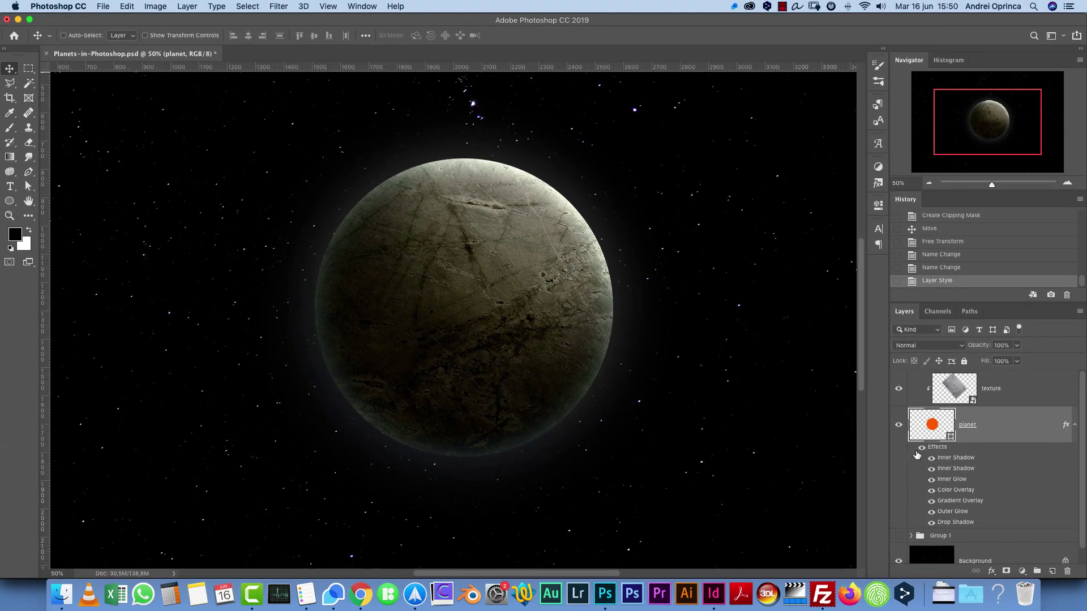
{"action": "left_click", "coordinate": [921, 448]}
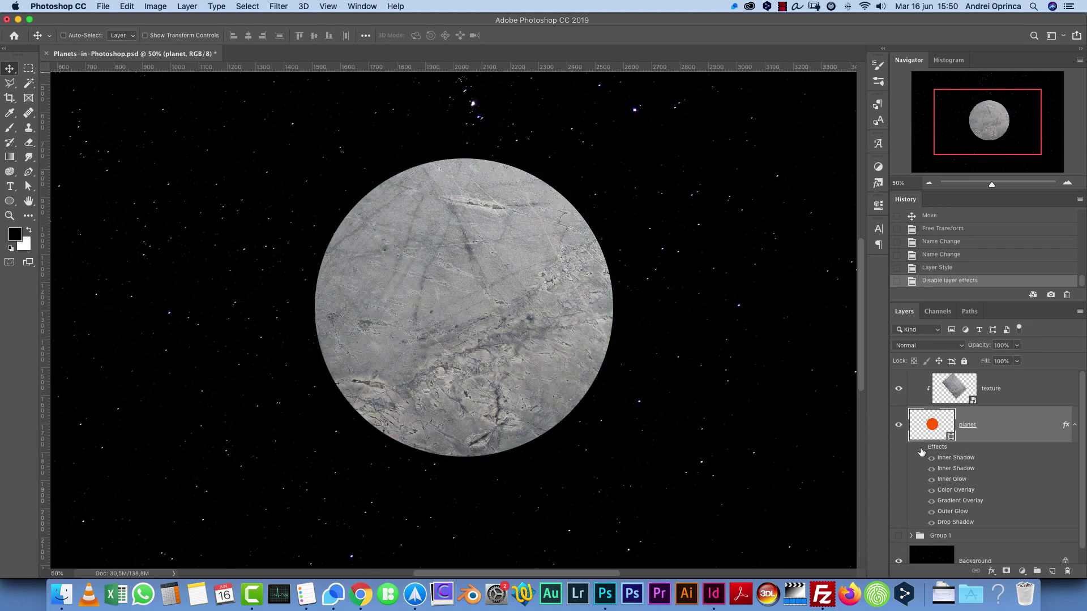
{"action": "left_click", "coordinate": [921, 448]}
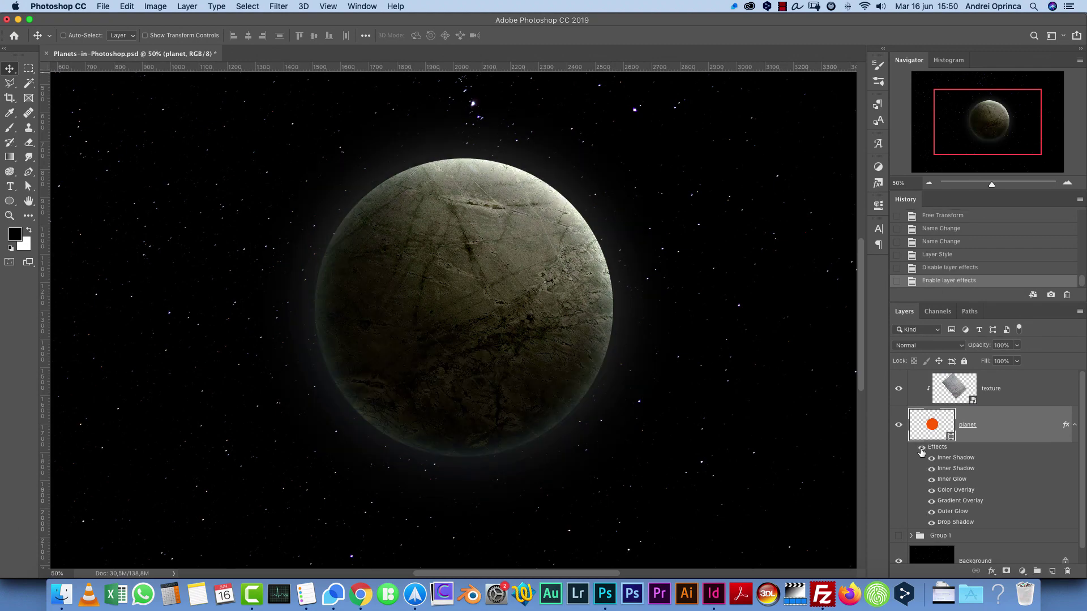
{"action": "left_click", "coordinate": [927, 184]}
{"action": "left_click", "coordinate": [1074, 425]}
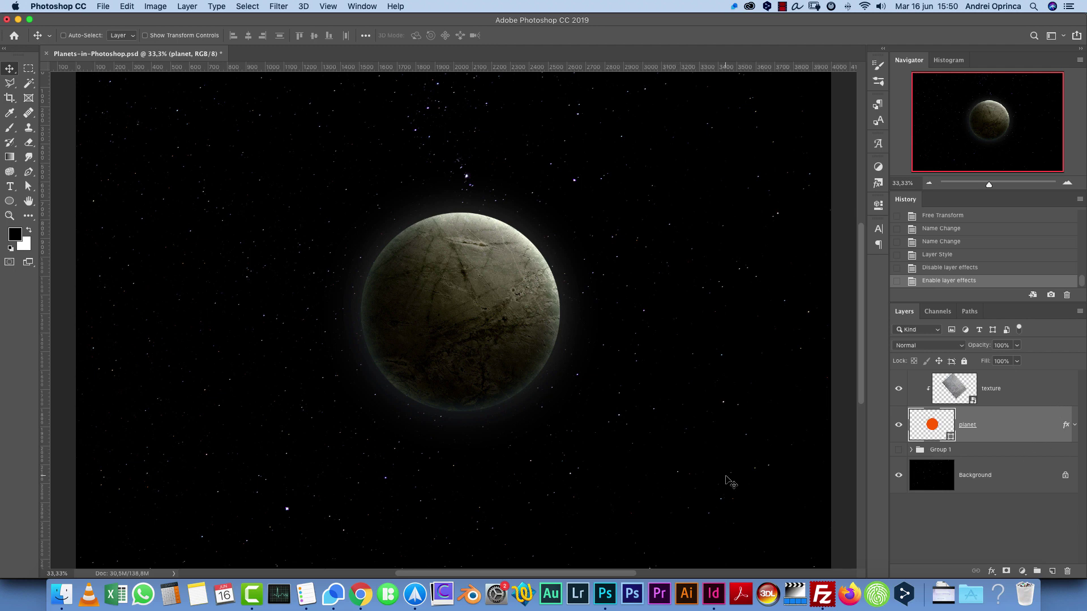
Add a new layer above the texture layer and marquee a wide horizontal strip across the planet.
{"action": "left_click", "coordinate": [1058, 397]}
{"action": "left_click", "coordinate": [1053, 572]}
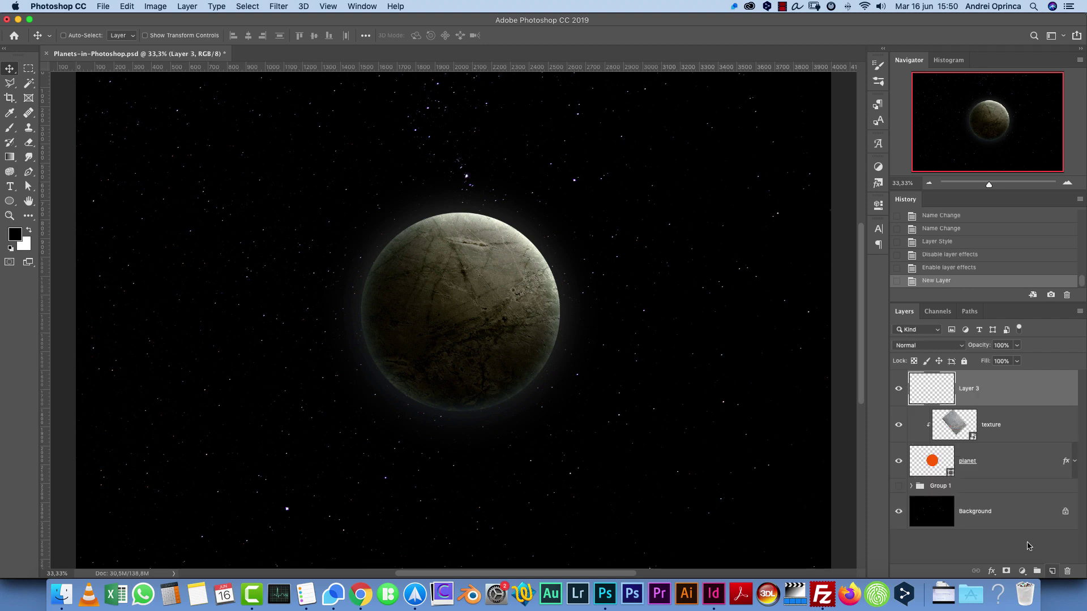
{"action": "left_click_drag", "start_coordinate": [28, 68], "coordinate": [52, 72]}
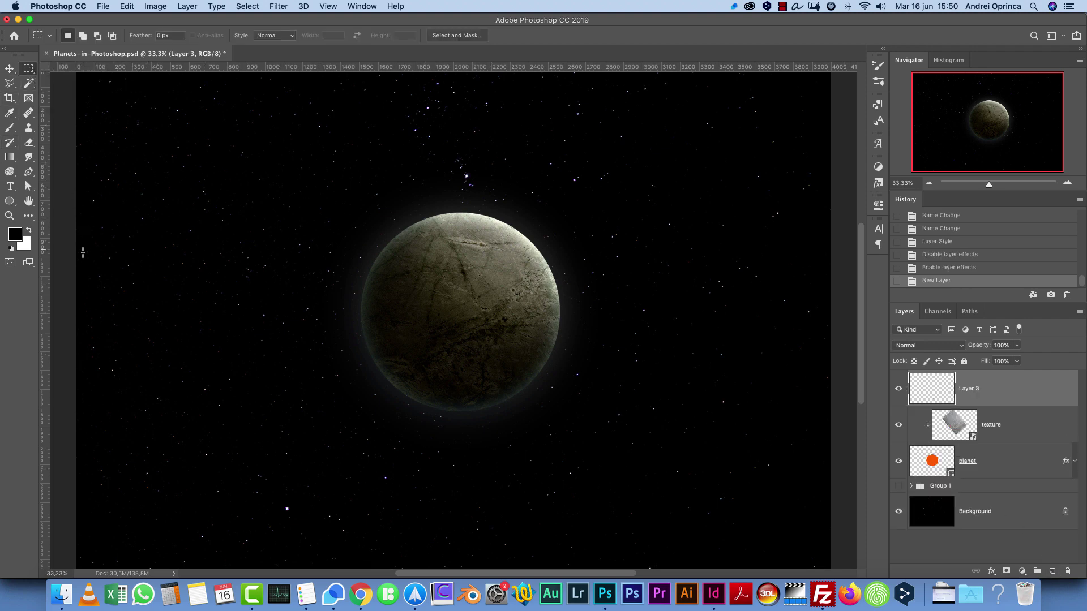
{"action": "left_click_drag", "start_coordinate": [70, 261], "coordinate": [856, 353]}
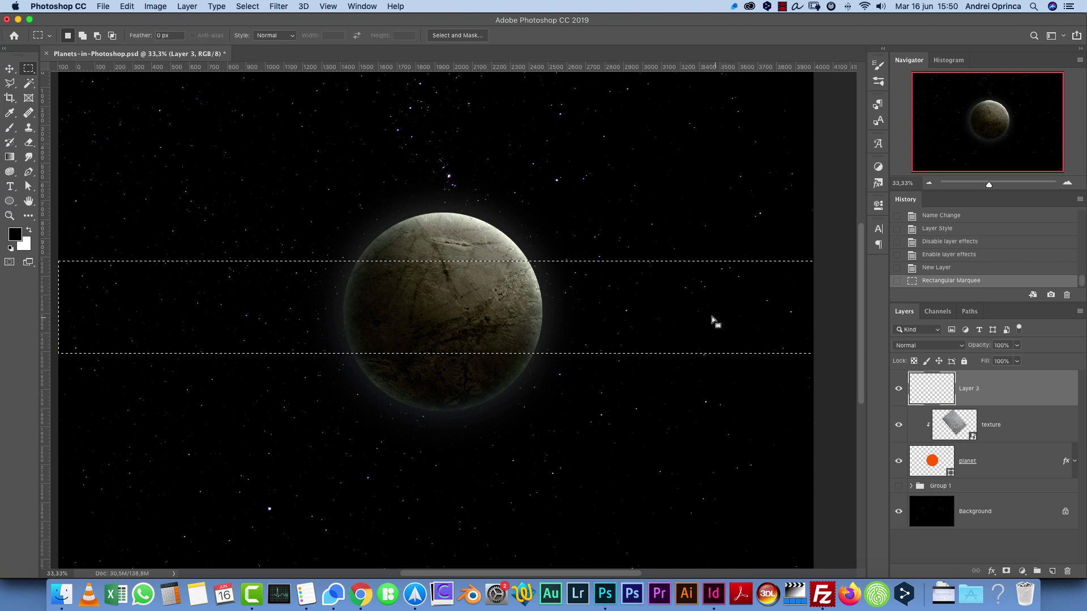
Set up a Black-to-grey-brown (615d56) gradient from the Black, White preset.
{"action": "left_click", "coordinate": [15, 234]}
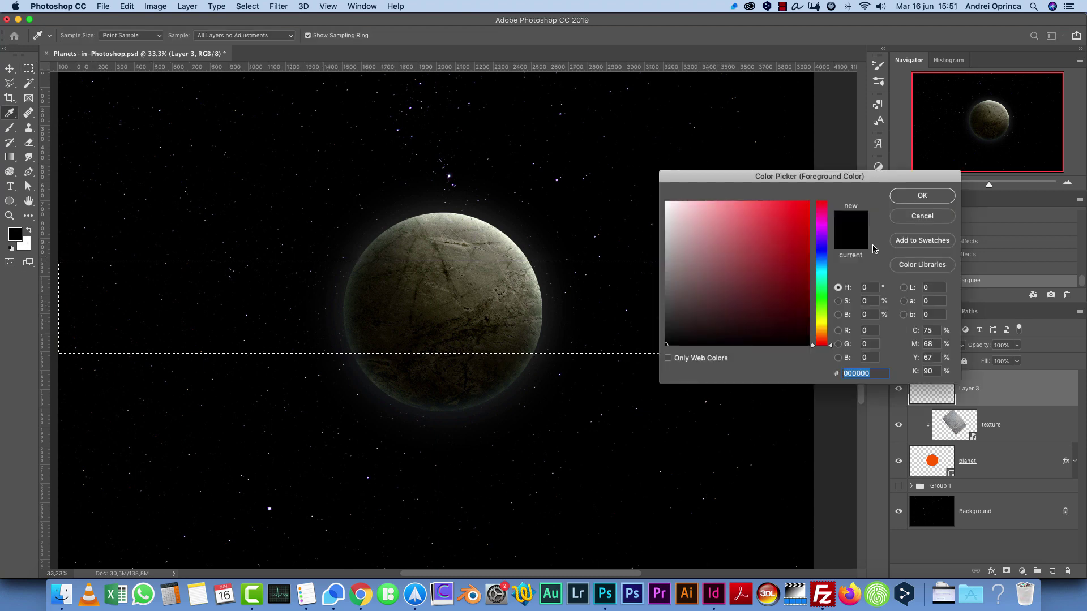
{"action": "left_click", "coordinate": [825, 335]}
{"action": "left_click", "coordinate": [772, 308]}
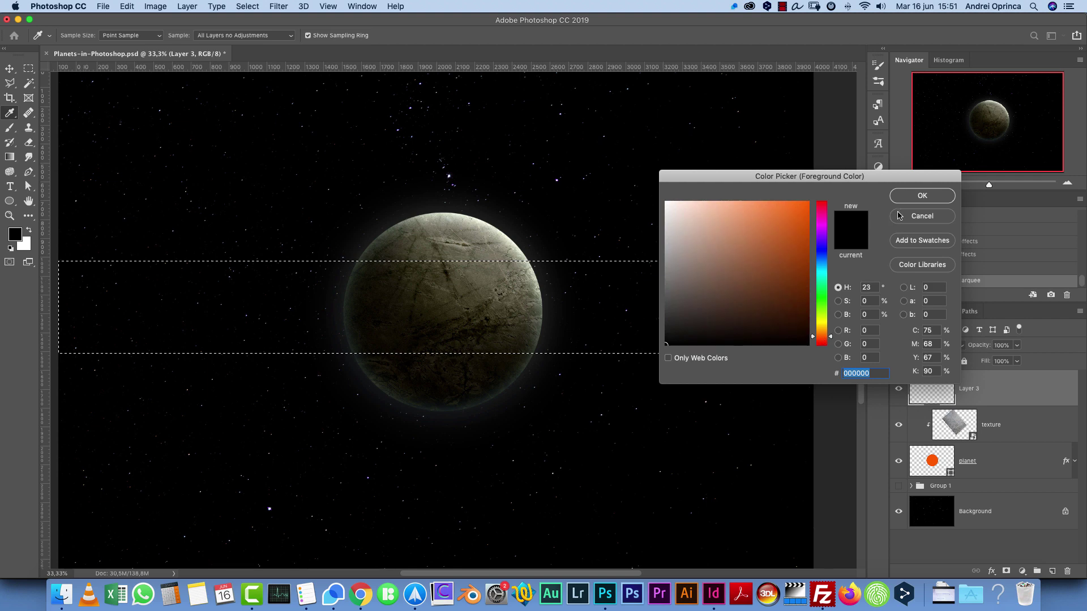
{"action": "left_click", "coordinate": [922, 195]}
{"action": "left_click", "coordinate": [10, 158]}
{"action": "left_click", "coordinate": [79, 35]}
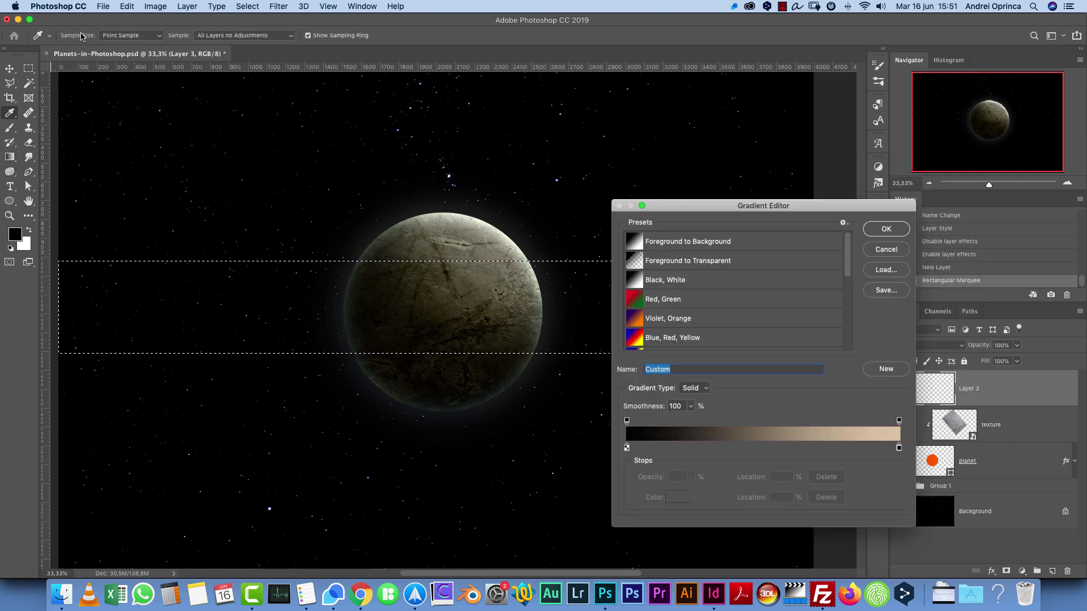
{"action": "left_click", "coordinate": [677, 285]}
{"action": "left_click", "coordinate": [898, 448]}
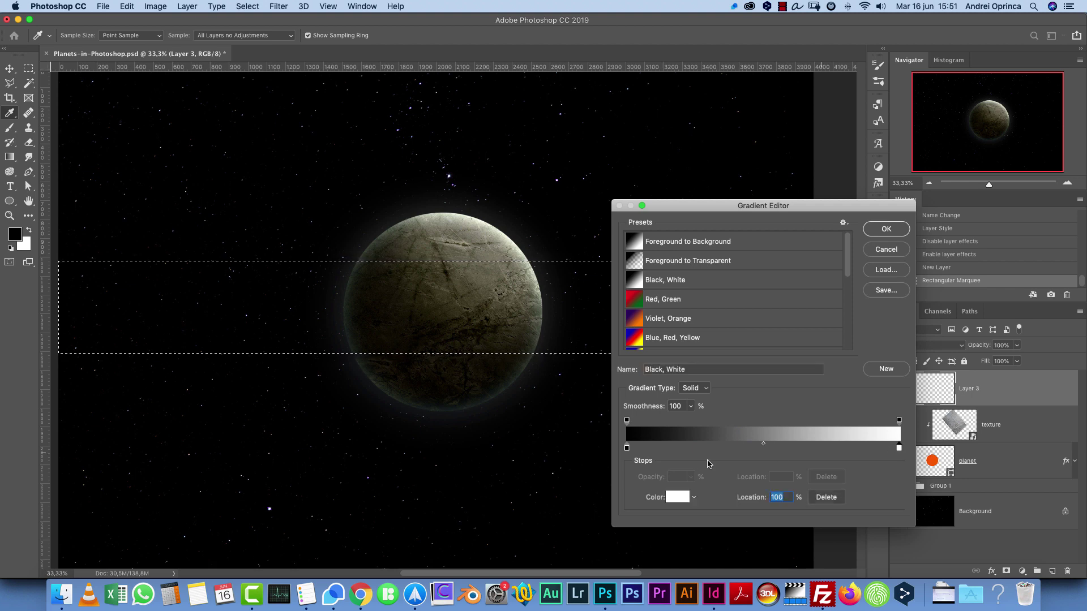
{"action": "left_click", "coordinate": [679, 500]}
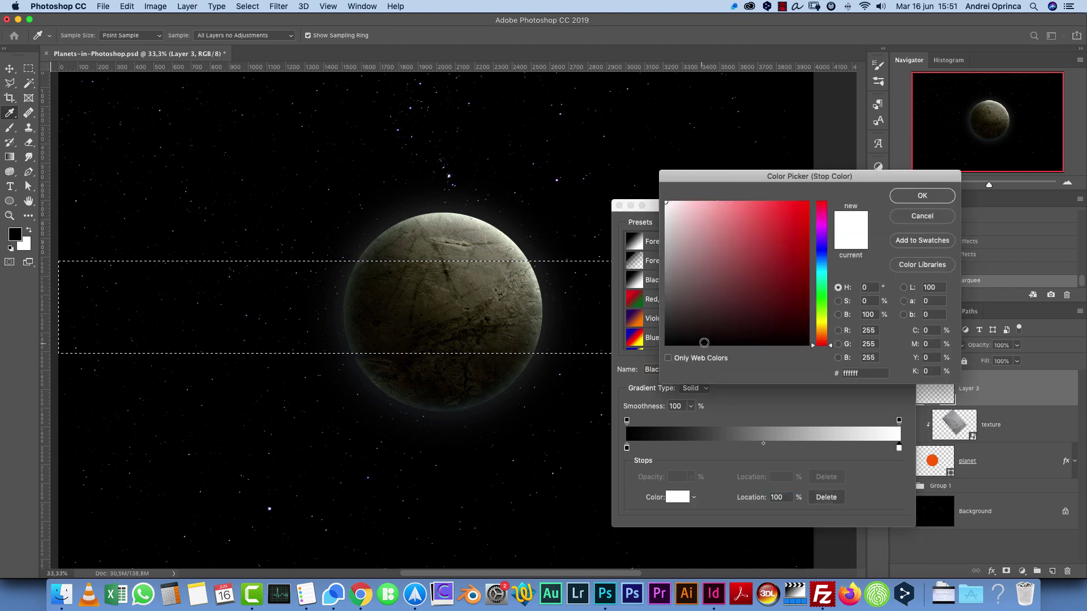
{"action": "left_click", "coordinate": [823, 331]}
{"action": "left_click_drag", "start_coordinate": [690, 277], "coordinate": [680, 288]}
{"action": "left_click", "coordinate": [912, 196]}
{"action": "left_click", "coordinate": [886, 234]}
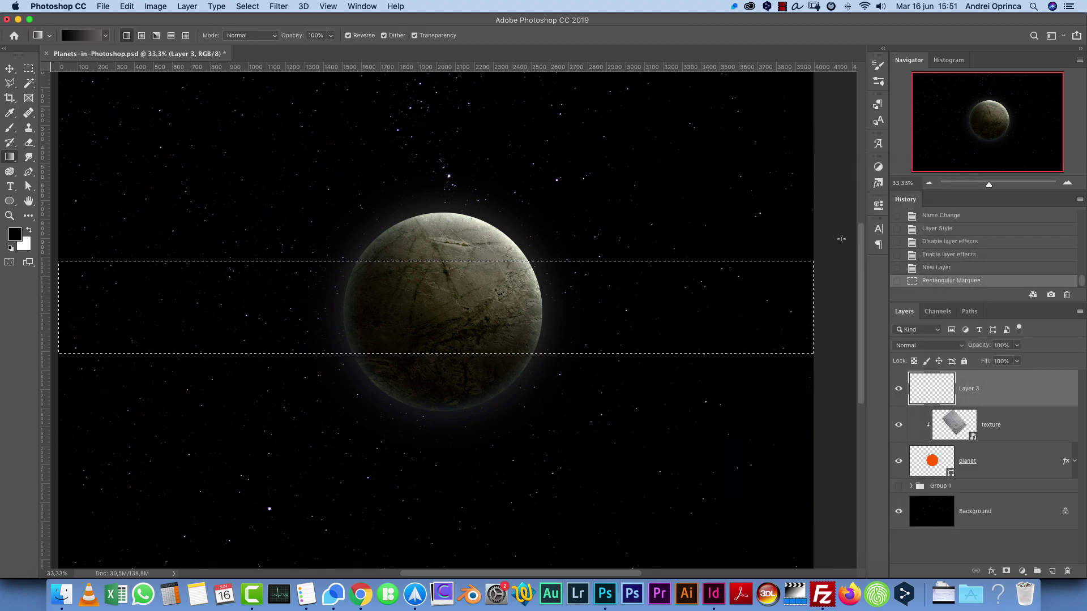
Fill the strip with the vertical dark-to-brown gradient, redrawing it several times, then deselect.
{"action": "left_click_drag", "start_coordinate": [490, 424], "coordinate": [482, 222]}
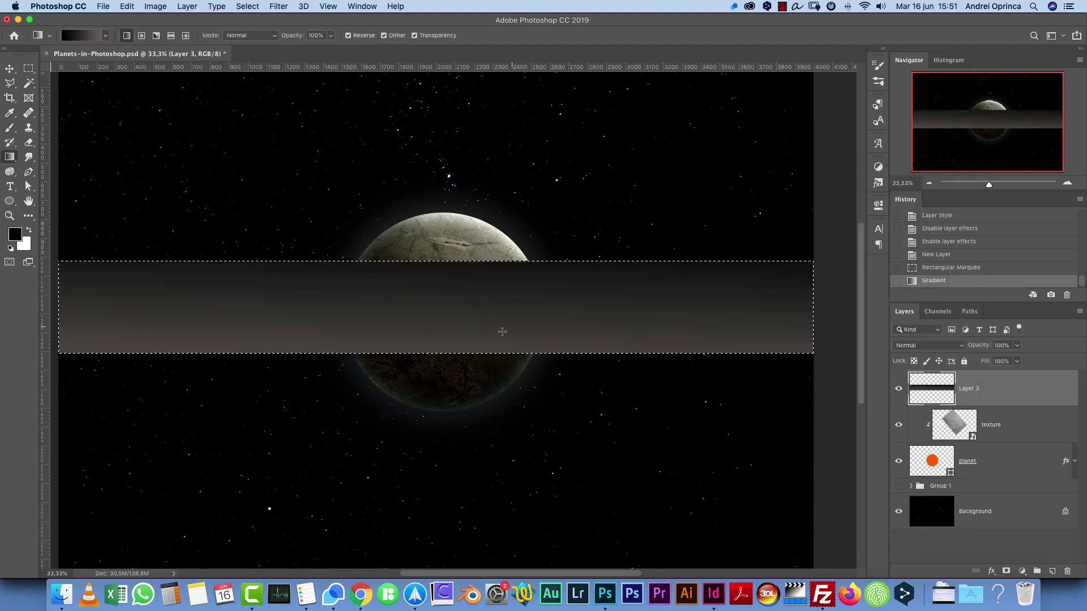
{"action": "left_click_drag", "start_coordinate": [508, 428], "coordinate": [506, 233]}
{"action": "left_click_drag", "start_coordinate": [488, 463], "coordinate": [474, 113]}
{"action": "left_click_drag", "start_coordinate": [508, 381], "coordinate": [504, 263]}
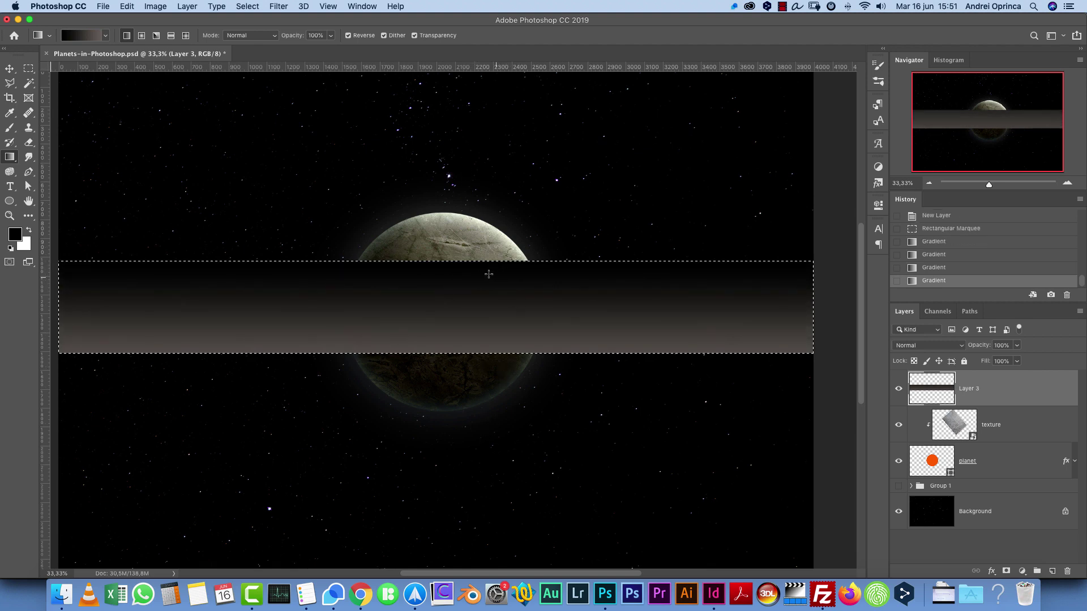
{"action": "left_click_drag", "start_coordinate": [523, 392], "coordinate": [518, 78]}
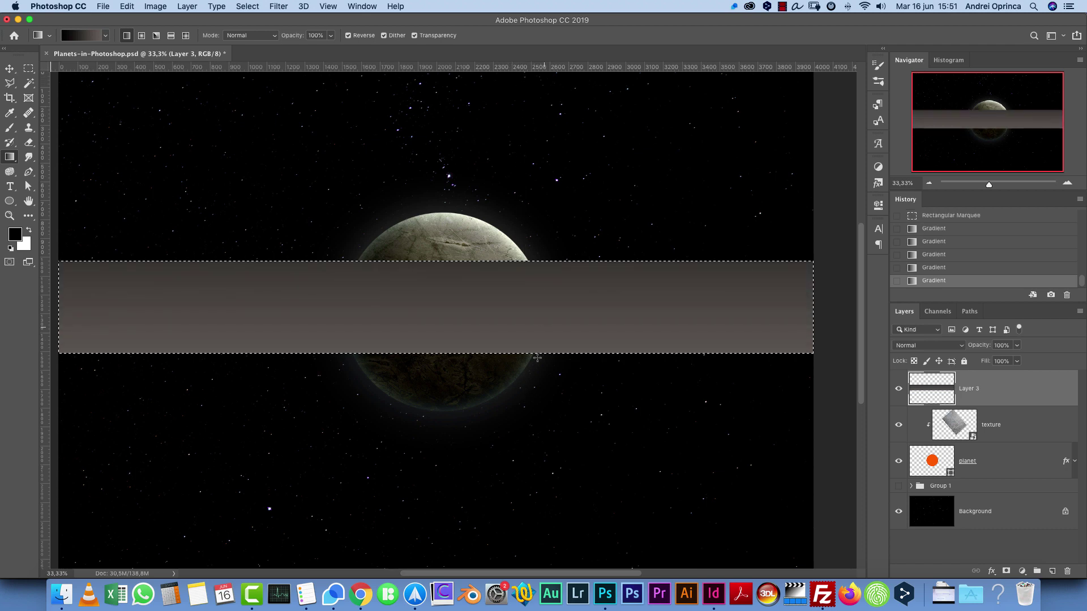
{"action": "left_click_drag", "start_coordinate": [545, 402], "coordinate": [534, 173]}
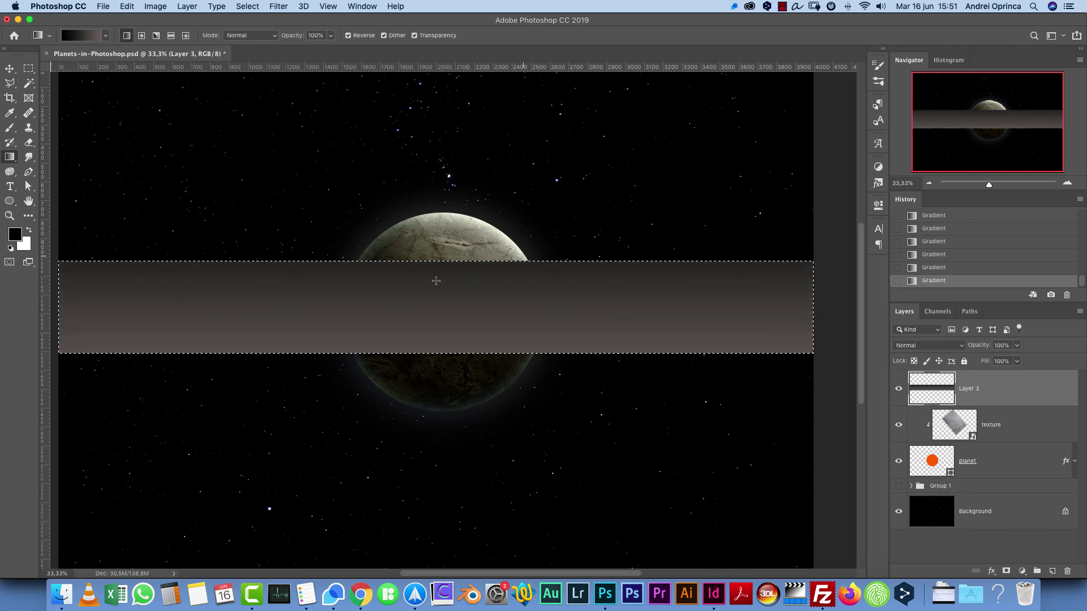
{"action": "key", "text": "super+d"}
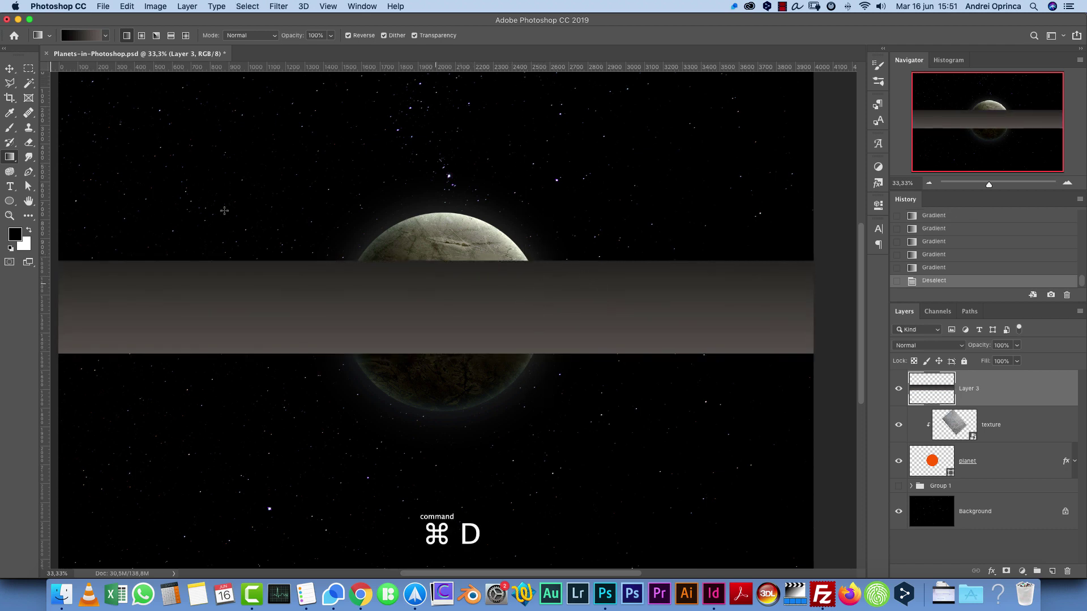
Shift Layer 3's gradient band slightly lower so it sits centred vertically on the canvas.
{"action": "left_click", "coordinate": [16, 71]}
{"action": "scroll", "coordinate": [531, 320], "scroll_direction": "down", "scroll_amount": 1}
{"action": "key", "text": "super+t"}
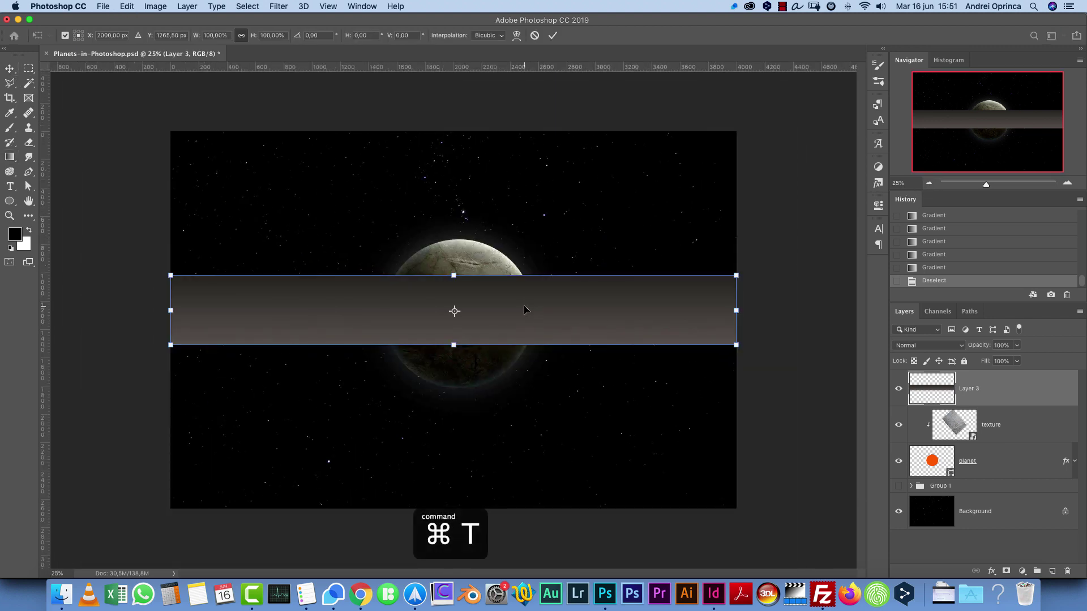
{"action": "left_click_drag", "start_coordinate": [559, 329], "coordinate": [542, 340]}
{"action": "left_click", "coordinate": [553, 337]}
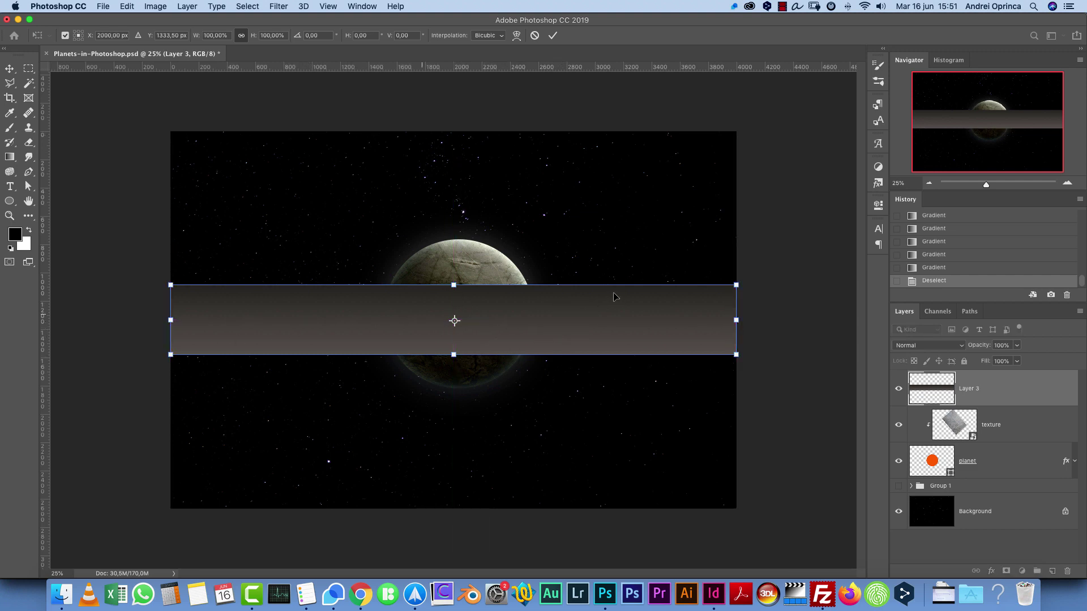
{"action": "key", "text": "Return"}
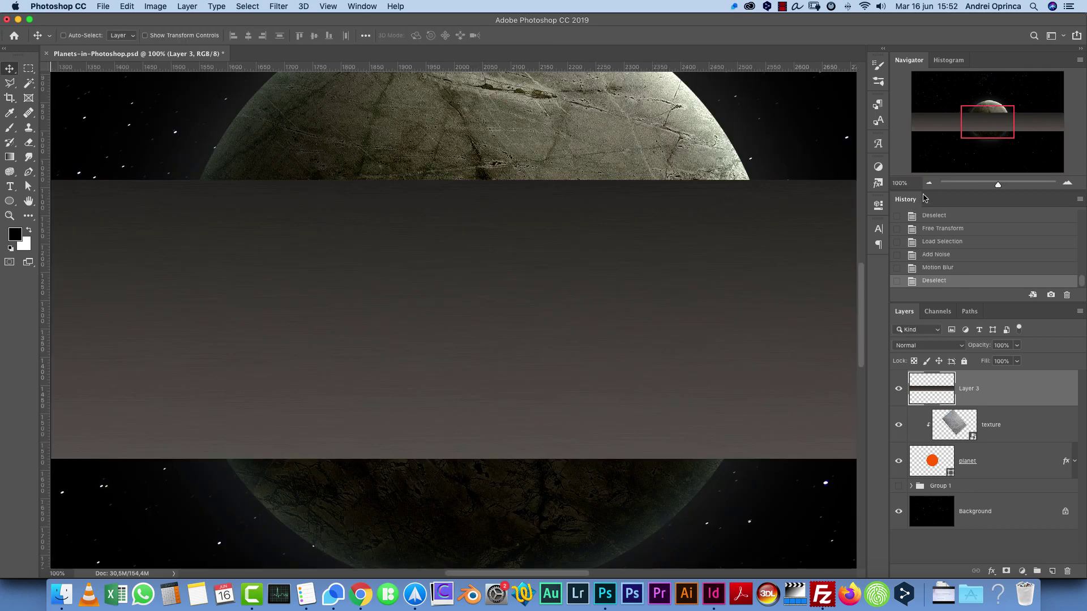
Zoom out to the whole image and wrap the band into a ring with Polar Coordinates.
{"action": "left_click", "coordinate": [929, 184]}
{"action": "left_click", "coordinate": [928, 185]}
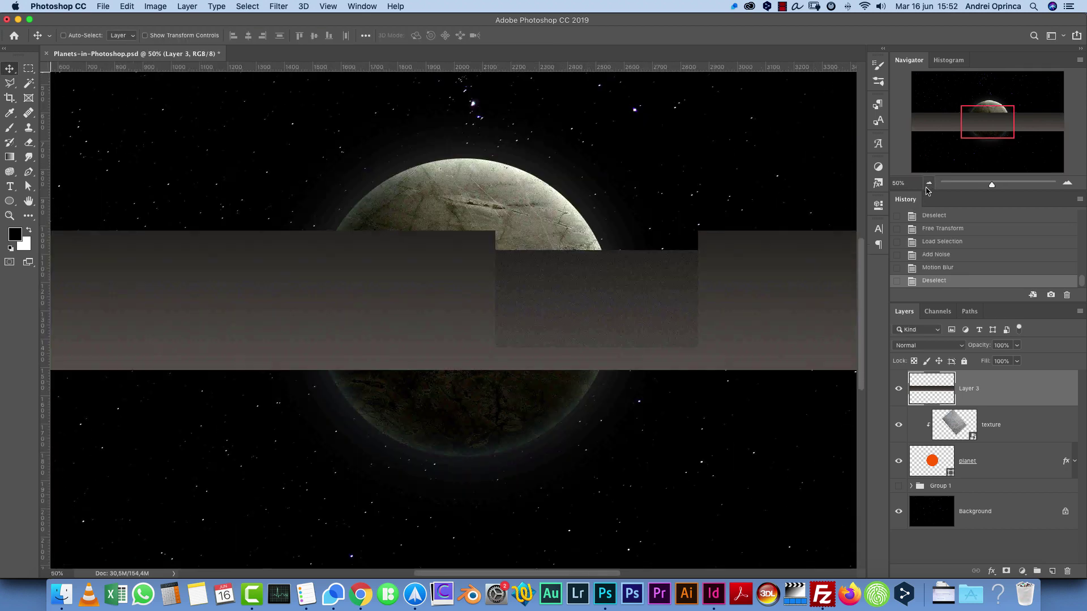
{"action": "left_click", "coordinate": [928, 185]}
{"action": "left_click", "coordinate": [928, 187]}
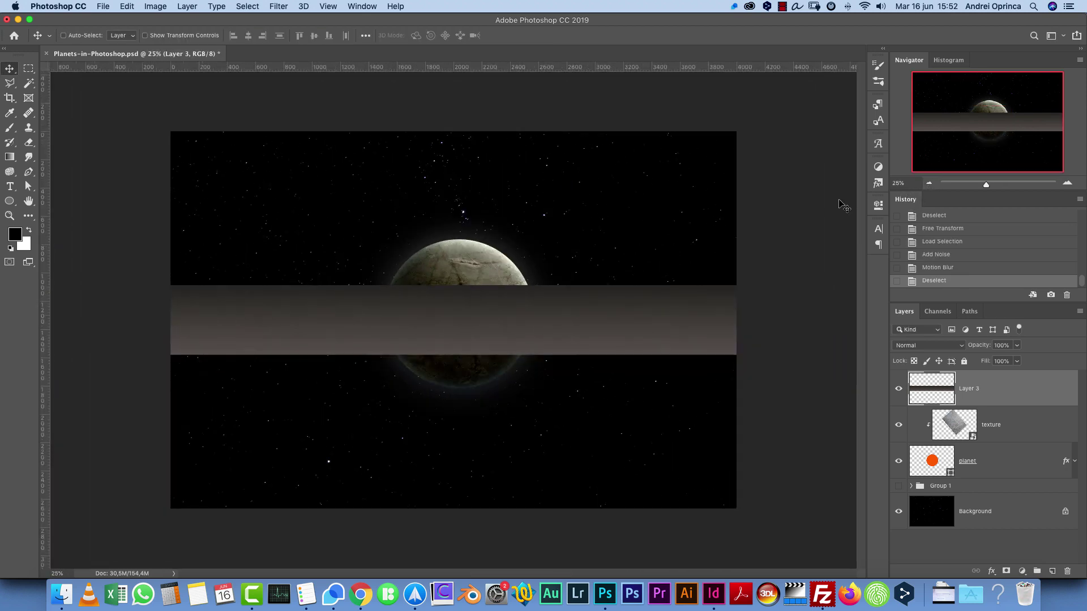
{"action": "left_click", "coordinate": [284, 6]}
{"action": "mouse_move", "coordinate": [376, 164]}
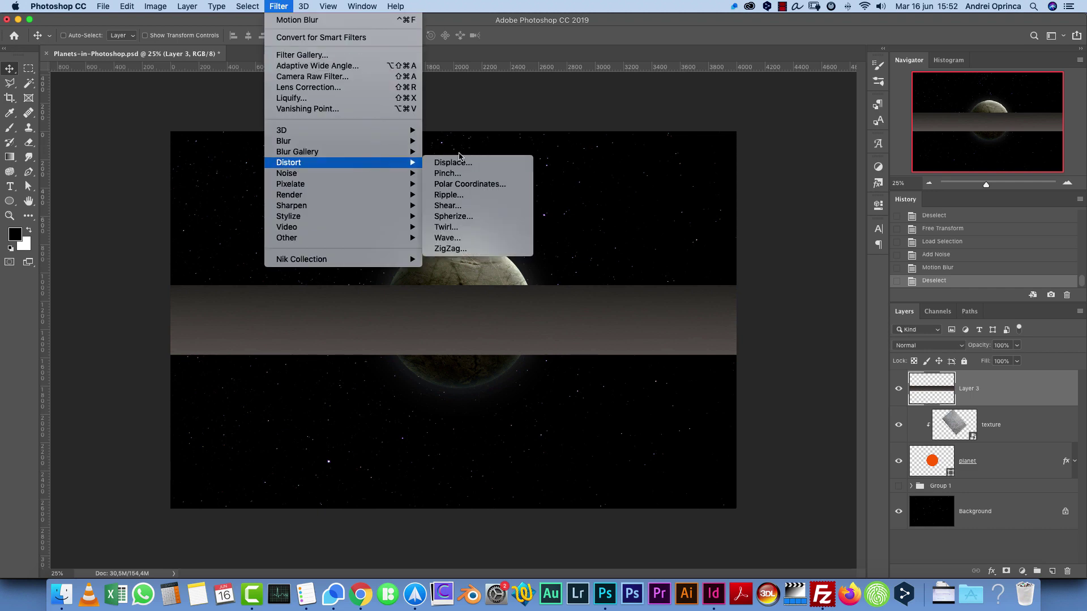
{"action": "left_click", "coordinate": [458, 206]}
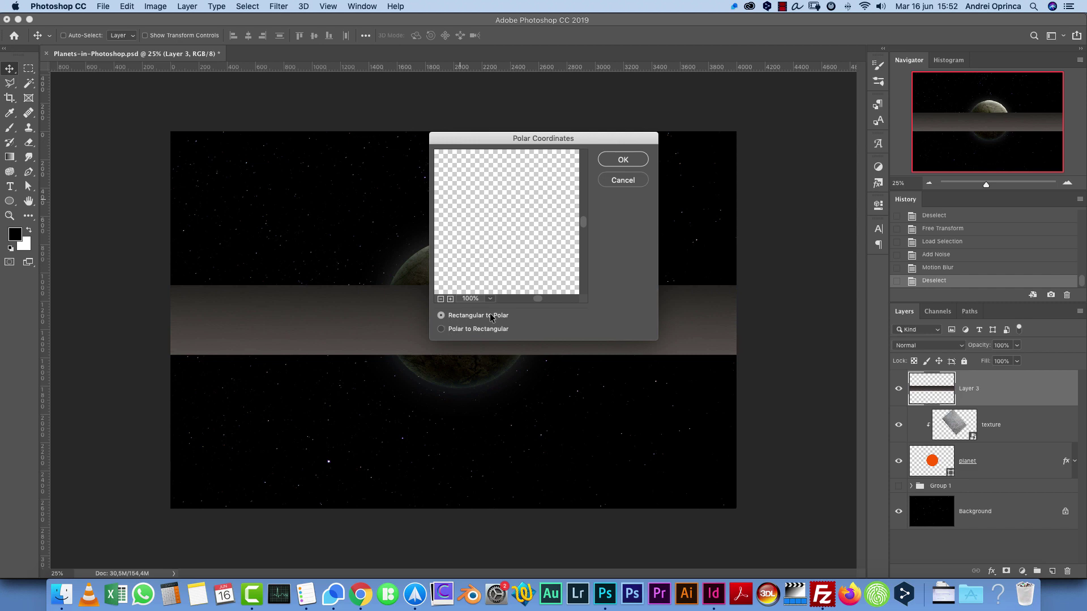
{"action": "left_click", "coordinate": [625, 160]}
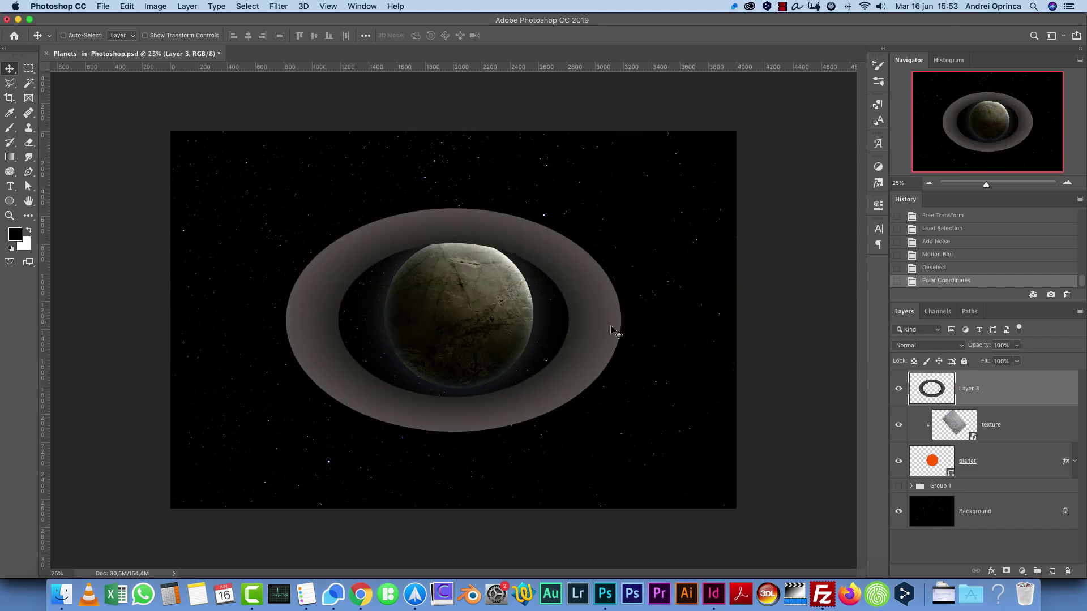
Flatten, enlarge, tilt and centre the ring around the planet, then deselect.
{"action": "key", "text": "super+t"}
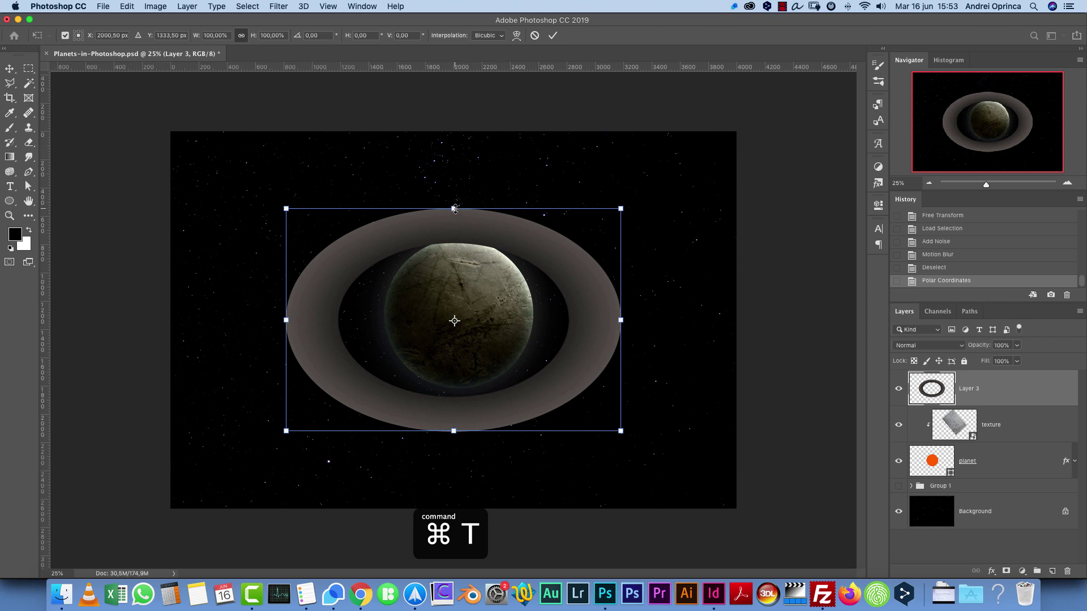
{"action": "left_click_drag", "start_coordinate": [455, 208], "coordinate": [468, 364]}
{"action": "left_click_drag", "start_coordinate": [538, 379], "coordinate": [540, 293]}
{"action": "left_click_drag", "start_coordinate": [623, 287], "coordinate": [650, 262]}
{"action": "left_click_drag", "start_coordinate": [631, 305], "coordinate": [617, 312]}
{"action": "key", "text": "Return"}
{"action": "key", "text": "super+d"}
{"action": "key", "text": "super+plus"}
{"action": "key", "text": "super+plus"}
{"action": "key", "text": "super+plus"}
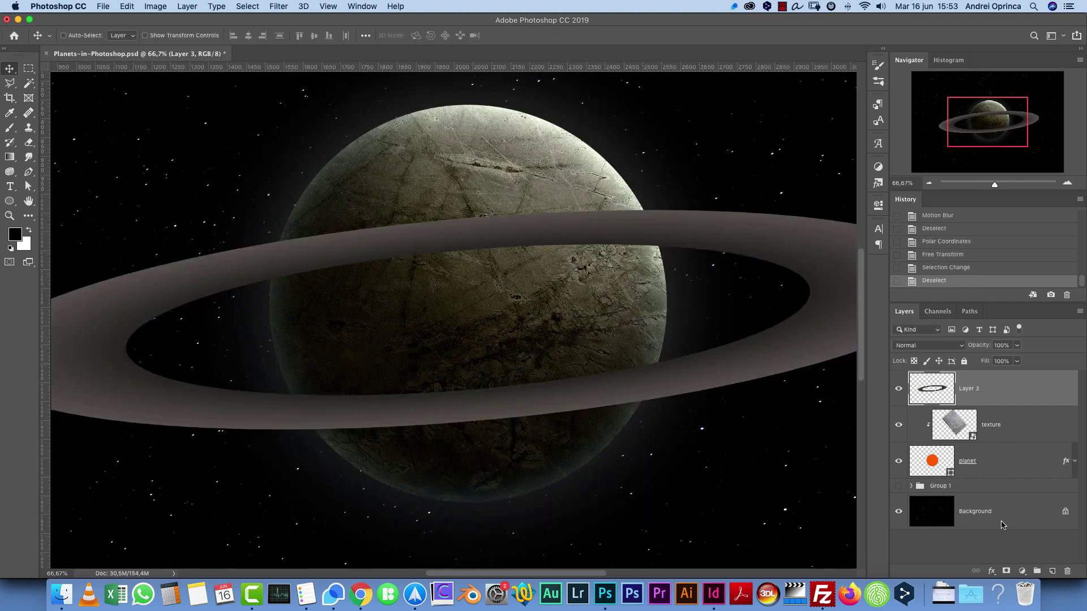
Add a layer mask to the ring layer and rename it 'rings'.
{"action": "left_click", "coordinate": [1006, 571]}
{"action": "double_click", "coordinate": [1019, 389]}
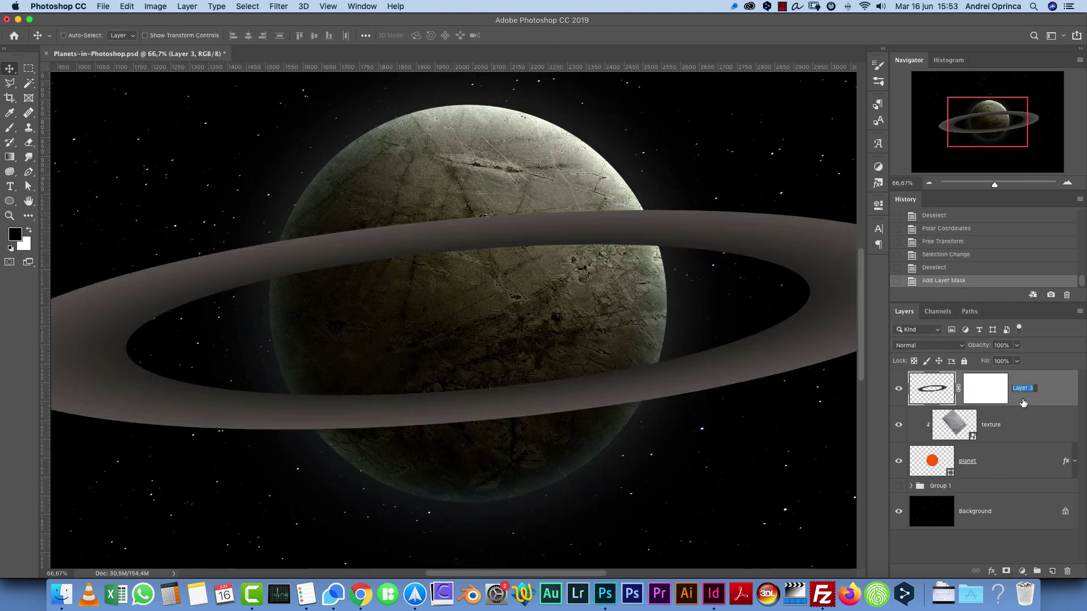
{"action": "type", "text": "rings"}
{"action": "key", "text": "Return"}
Paint black on the rings mask inside the planet selection to hide the crossing ring.
{"action": "left_click", "coordinate": [931, 461], "text": "super"}
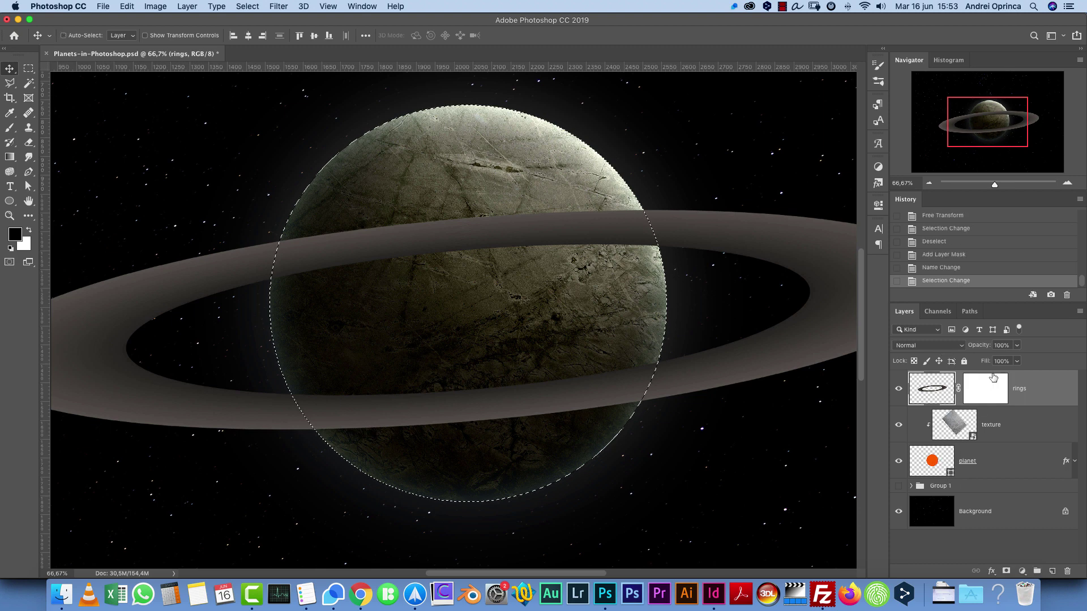
{"action": "left_click", "coordinate": [988, 385]}
{"action": "key", "text": "b"}
{"action": "key", "text": "x"}
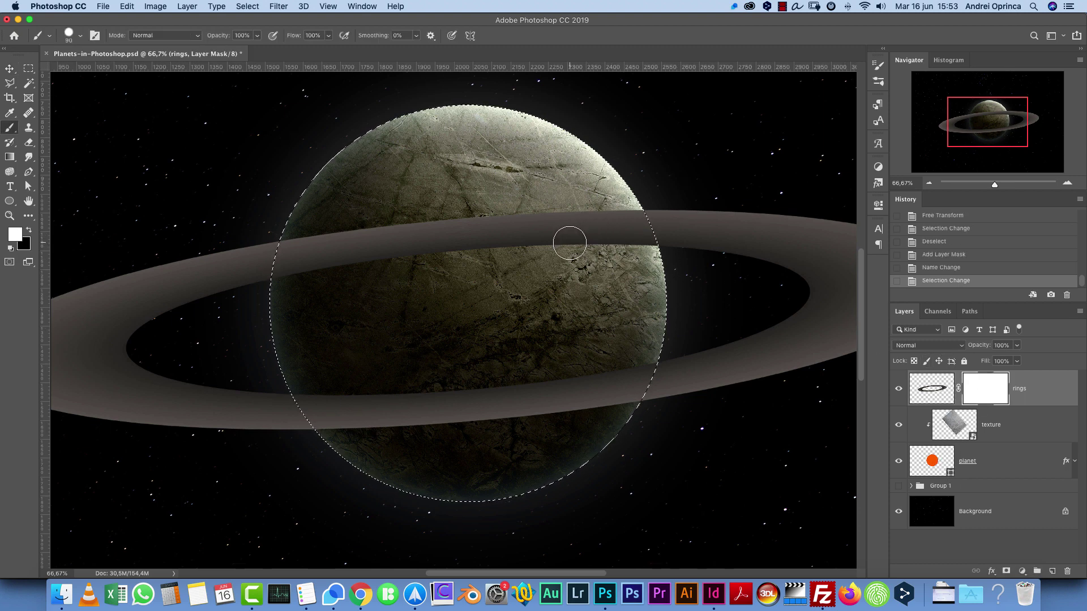
{"action": "key", "text": "x"}
{"action": "key", "text": "bracketright"}
{"action": "key", "text": "bracketright"}
{"action": "key", "text": "bracketright"}
{"action": "key", "text": "bracketright"}
{"action": "key", "text": "bracketright"}
{"action": "mouse_move", "coordinate": [629, 229]}
{"action": "left_mouse_down"}
{"action": "mouse_move", "coordinate": [541, 229]}
{"action": "mouse_move", "coordinate": [254, 260]}
{"action": "left_mouse_up"}
{"action": "key", "text": "super+d"}
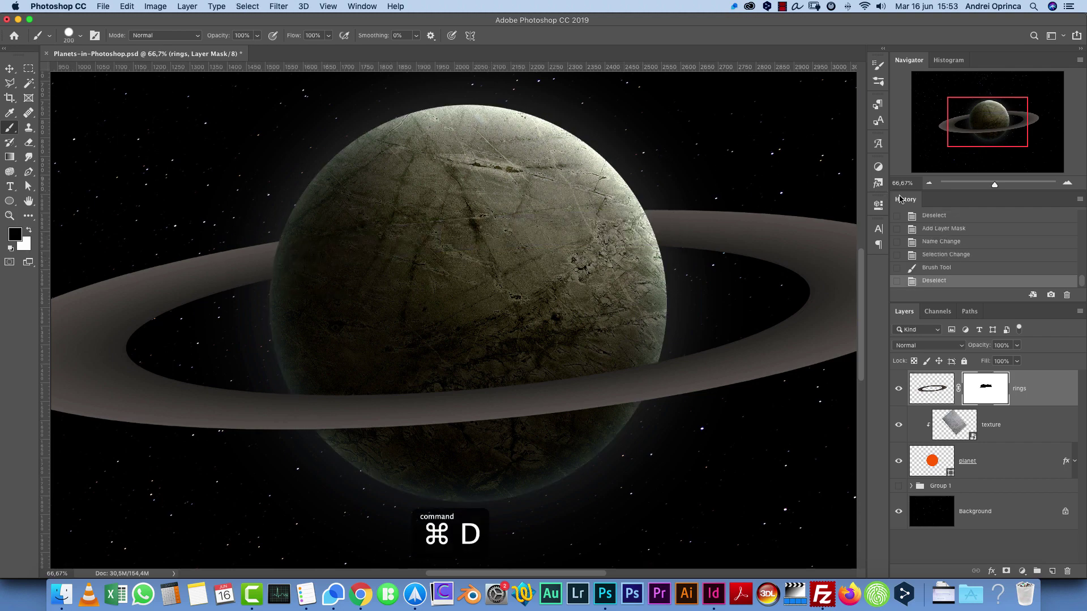
{"action": "key", "text": "super+minus"}
{"action": "key", "text": "super+minus"}
{"action": "key", "text": "super+minus"}
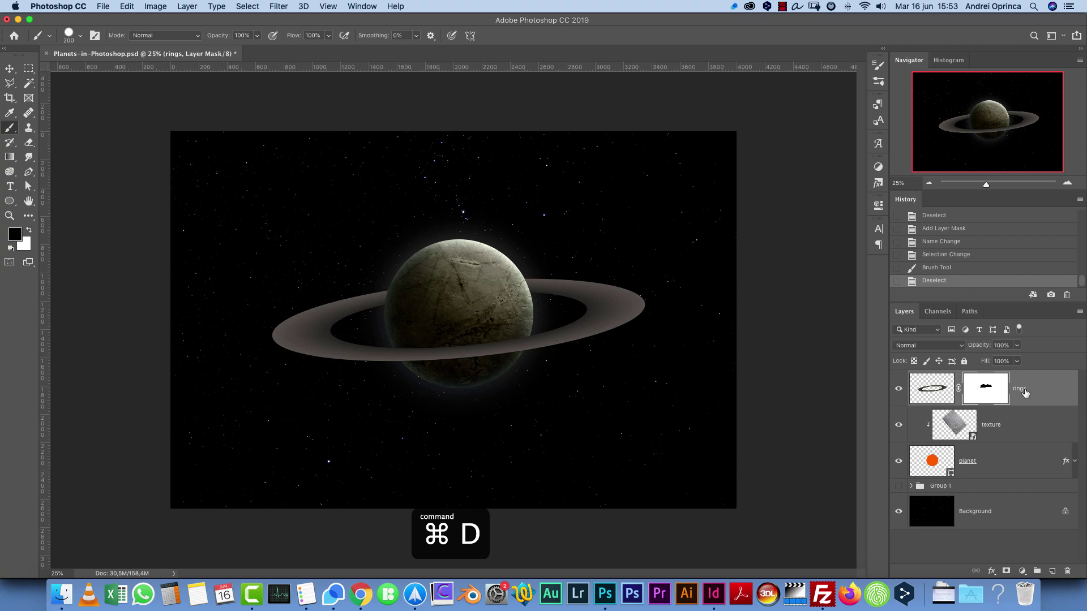
Set the rings layer to 91% opacity and darken it with Curves, top output 222.
{"action": "left_click", "coordinate": [1017, 345]}
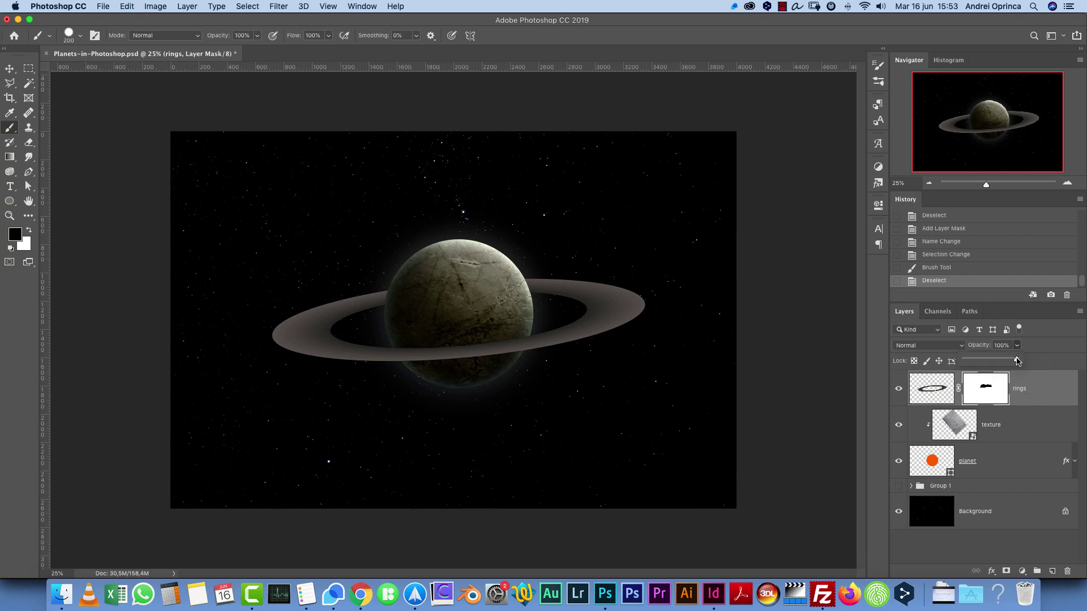
{"action": "left_click_drag", "start_coordinate": [1013, 359], "coordinate": [1013, 366]}
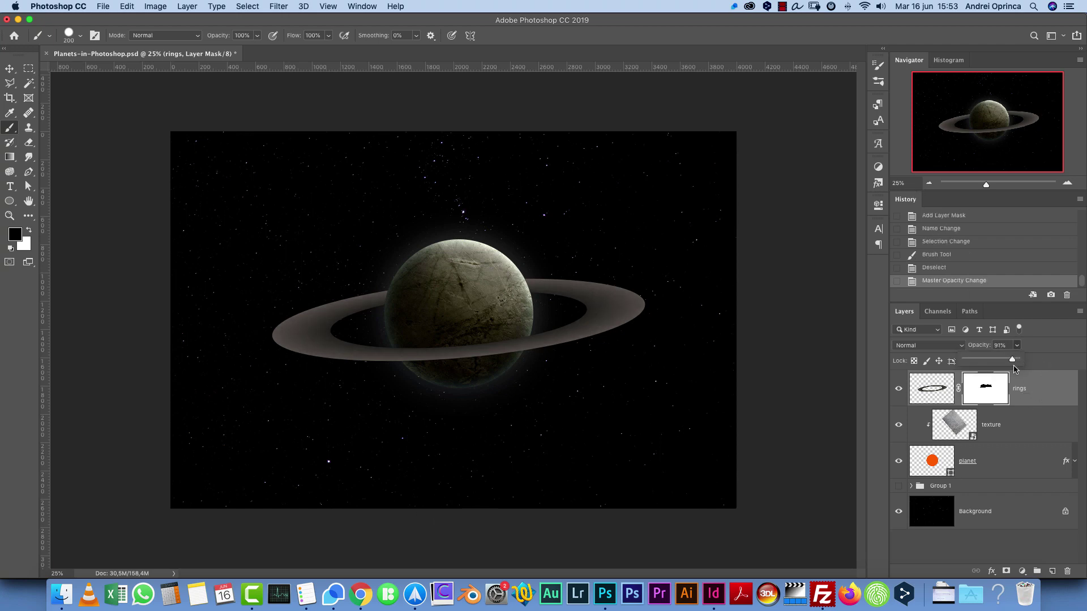
{"action": "left_click", "coordinate": [1033, 401]}
{"action": "key", "text": "super+m"}
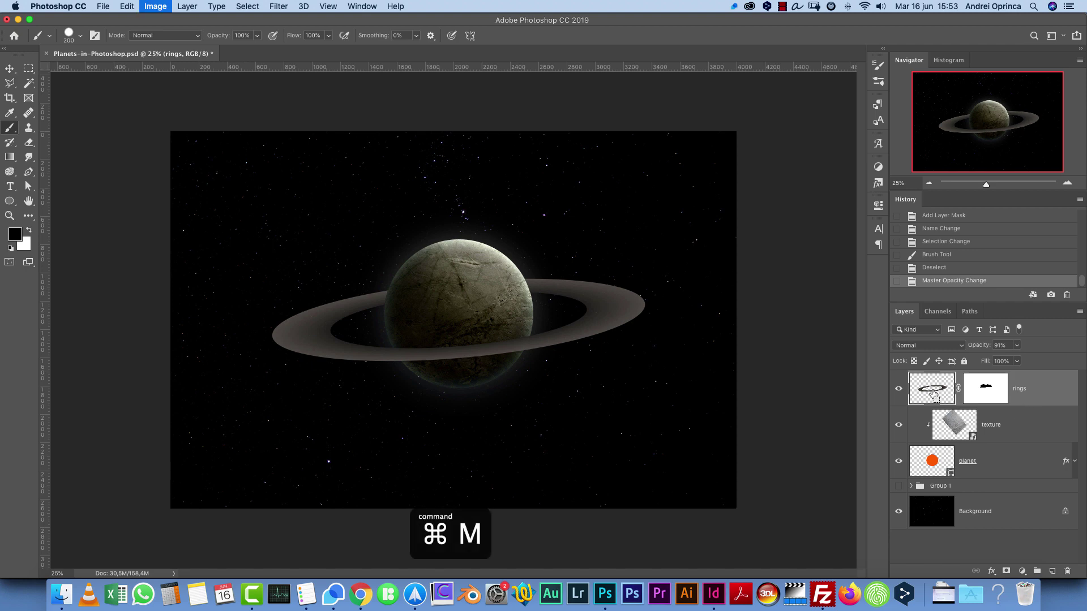
{"action": "left_click_drag", "start_coordinate": [820, 192], "coordinate": [819, 234]}
{"action": "left_click_drag", "start_coordinate": [740, 297], "coordinate": [748, 305]}
{"action": "left_click_drag", "start_coordinate": [820, 234], "coordinate": [820, 209]}
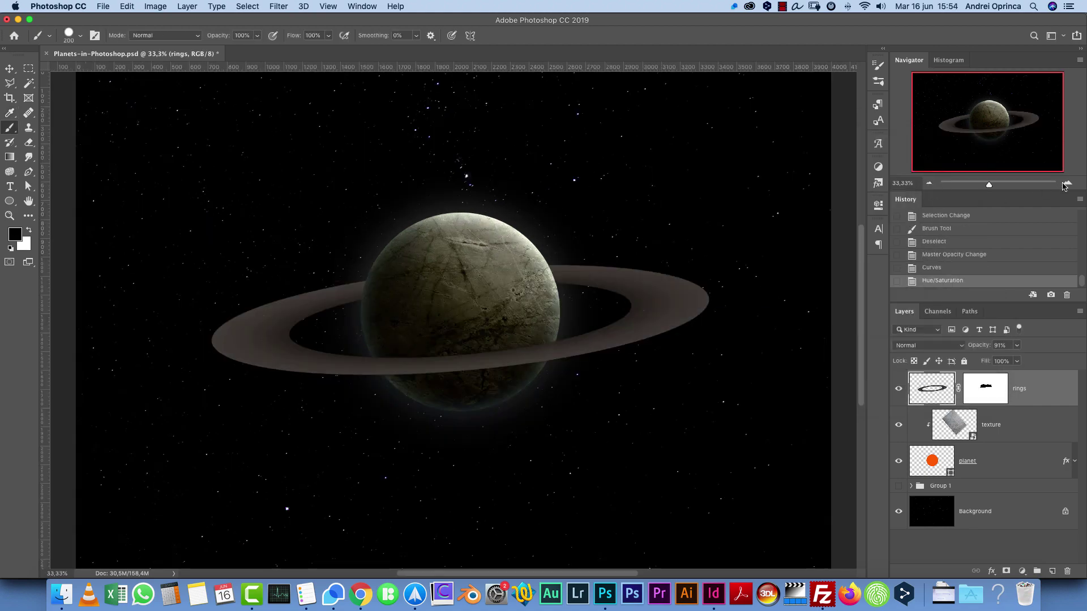
Inspect the rings at 100% zoom, then return to 33.33%.
{"action": "left_click", "coordinate": [1065, 185]}
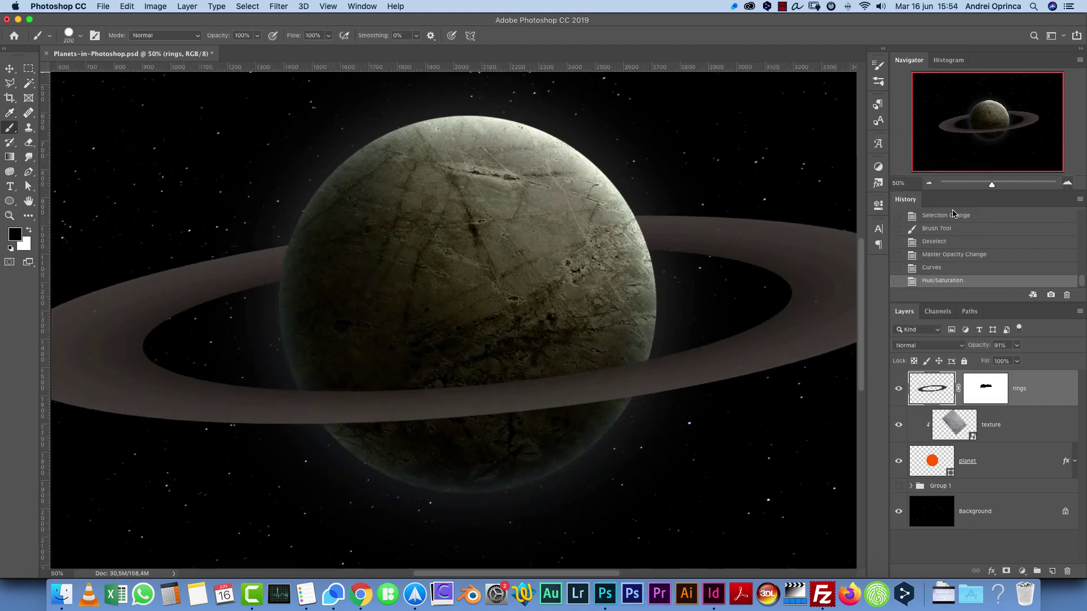
{"action": "key", "text": "super+1"}
{"action": "scroll", "coordinate": [580, 207], "scroll_direction": "right", "scroll_amount": 10}
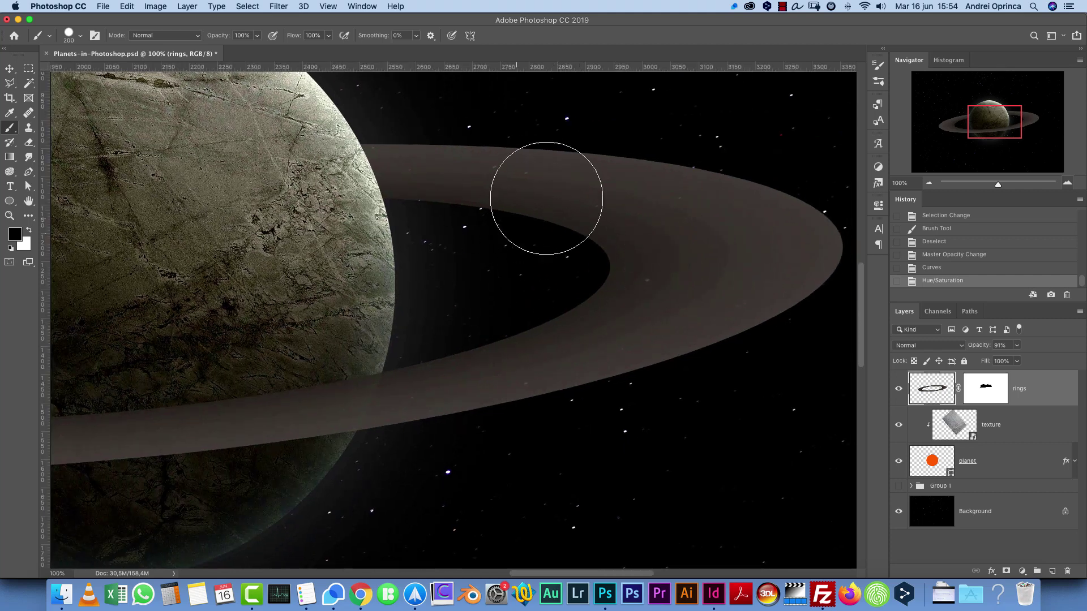
{"action": "left_click", "coordinate": [927, 184]}
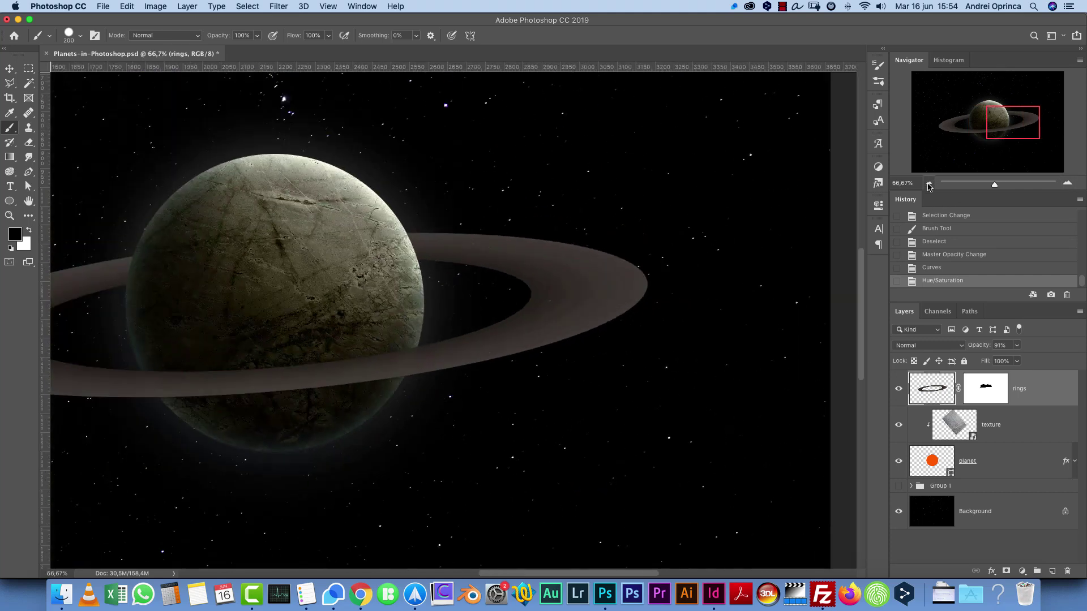
{"action": "left_click", "coordinate": [926, 184]}
{"action": "scroll", "coordinate": [793, 317], "scroll_direction": "left", "scroll_amount": 5}
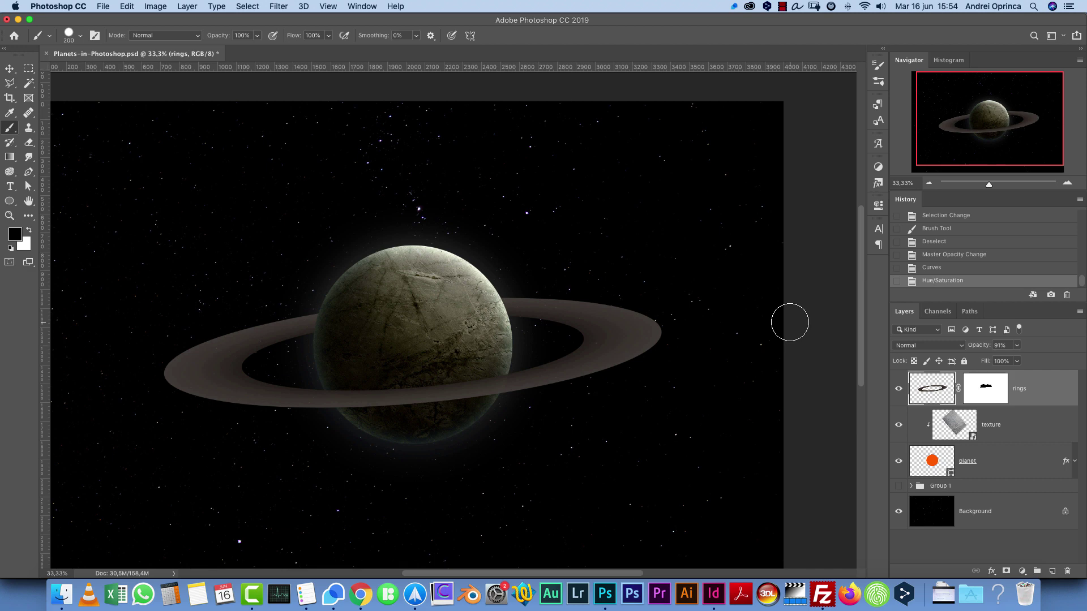
Add a new Screen-blended layer above the rings layer.
{"action": "left_click", "coordinate": [1052, 571]}
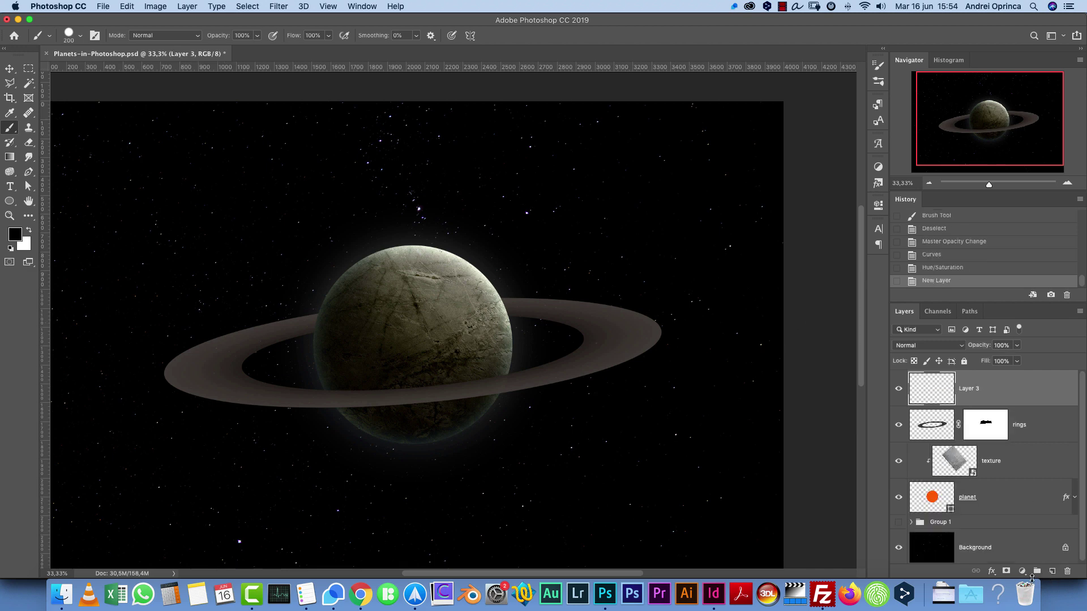
{"action": "left_click", "coordinate": [936, 346]}
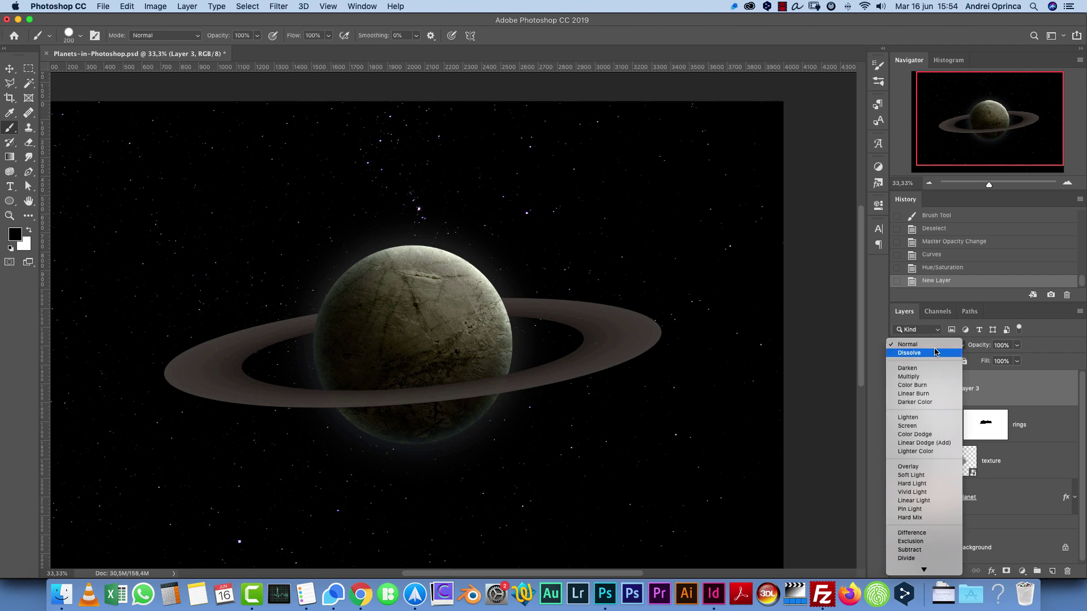
{"action": "left_click", "coordinate": [922, 432]}
{"action": "key", "text": "bracketright"}
{"action": "key", "text": "bracketright"}
{"action": "key", "text": "bracketright"}
{"action": "key", "text": "bracketright"}
{"action": "key", "text": "bracketright"}
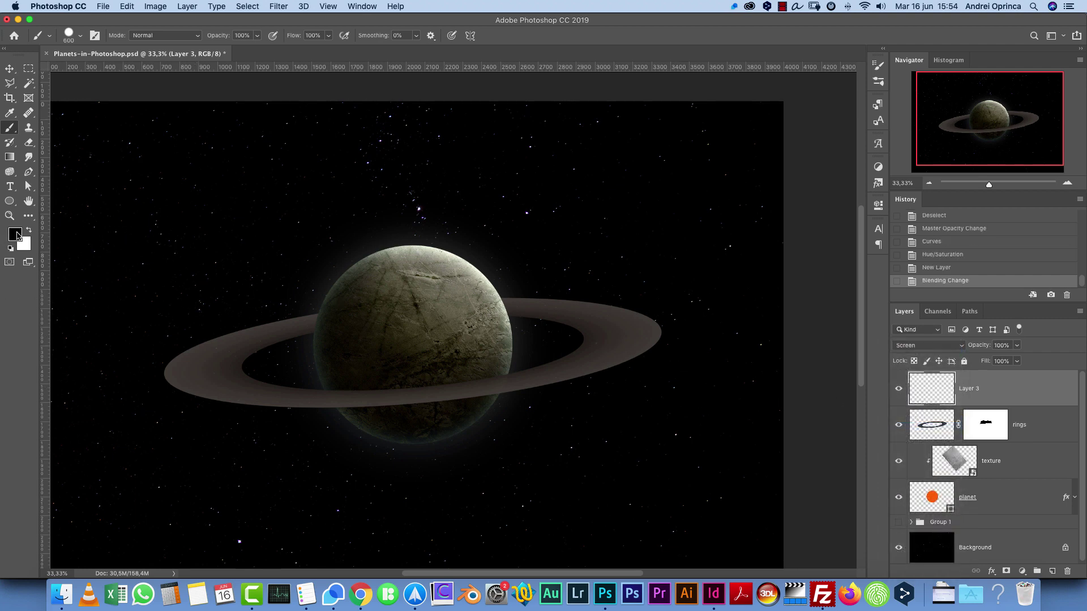
Sample the planet's colour and set a darker shade of it as foreground.
{"action": "left_click", "coordinate": [16, 234]}
{"action": "left_click", "coordinate": [822, 272]}
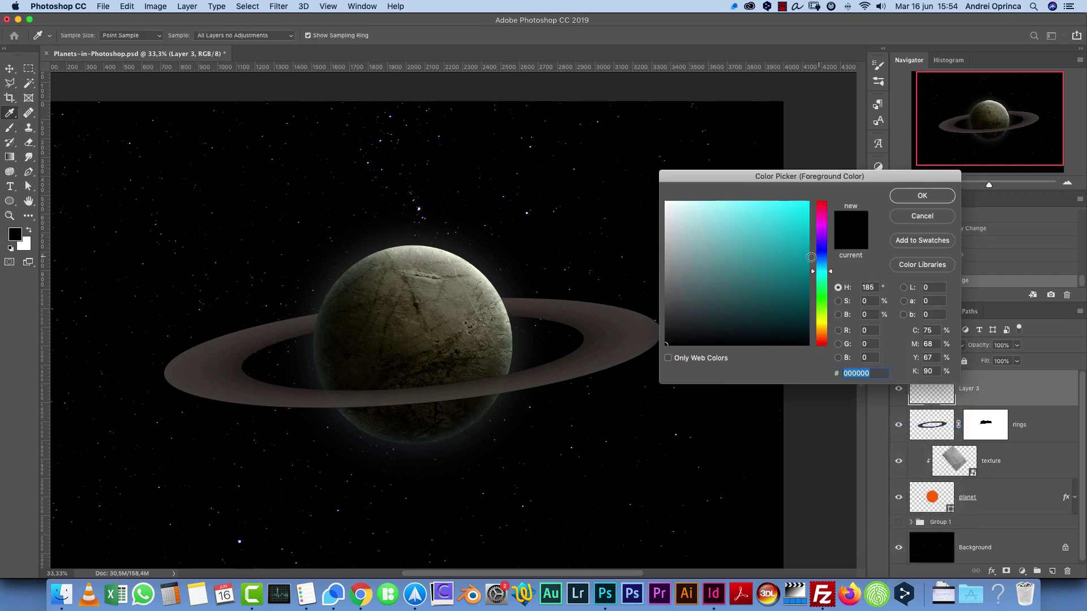
{"action": "left_click", "coordinate": [469, 292]}
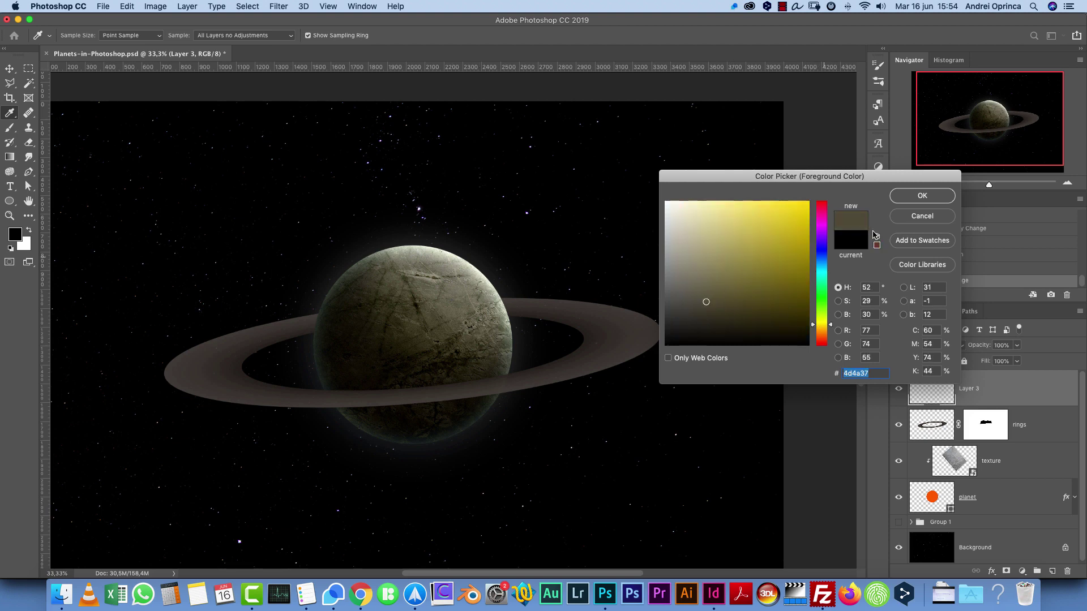
{"action": "left_click", "coordinate": [904, 202]}
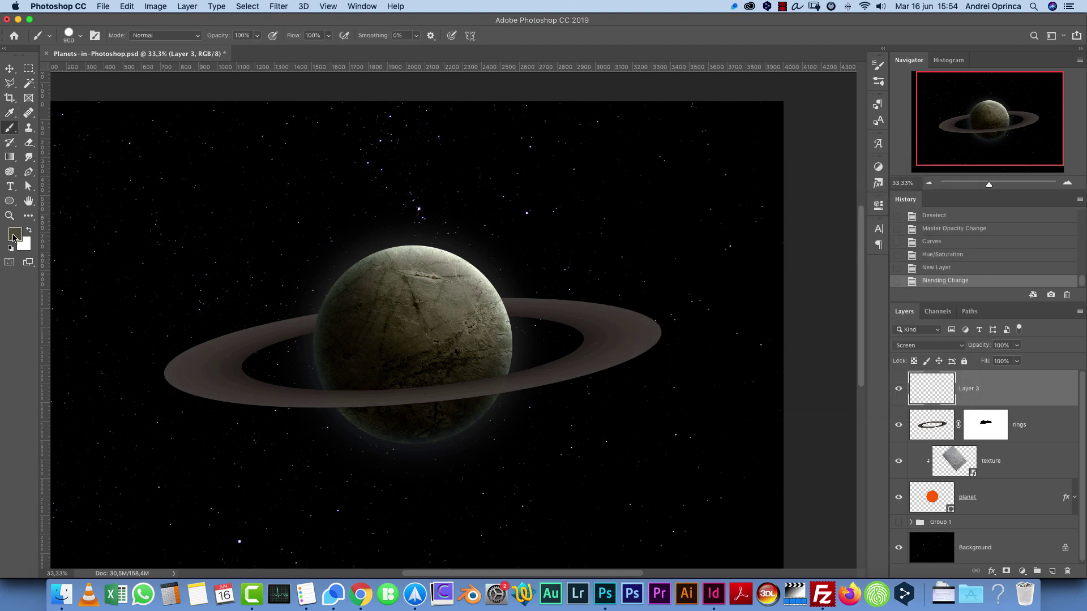
{"action": "left_click", "coordinate": [15, 234]}
{"action": "left_click", "coordinate": [702, 319]}
{"action": "left_click", "coordinate": [922, 195]}
Set up a soft round brush at 1000 px, test and undo a dab, then enlarge to 1200.
{"action": "key", "text": "b"}
{"action": "right_click", "coordinate": [604, 296]}
{"action": "key", "text": "Escape"}
{"action": "right_click", "coordinate": [631, 319]}
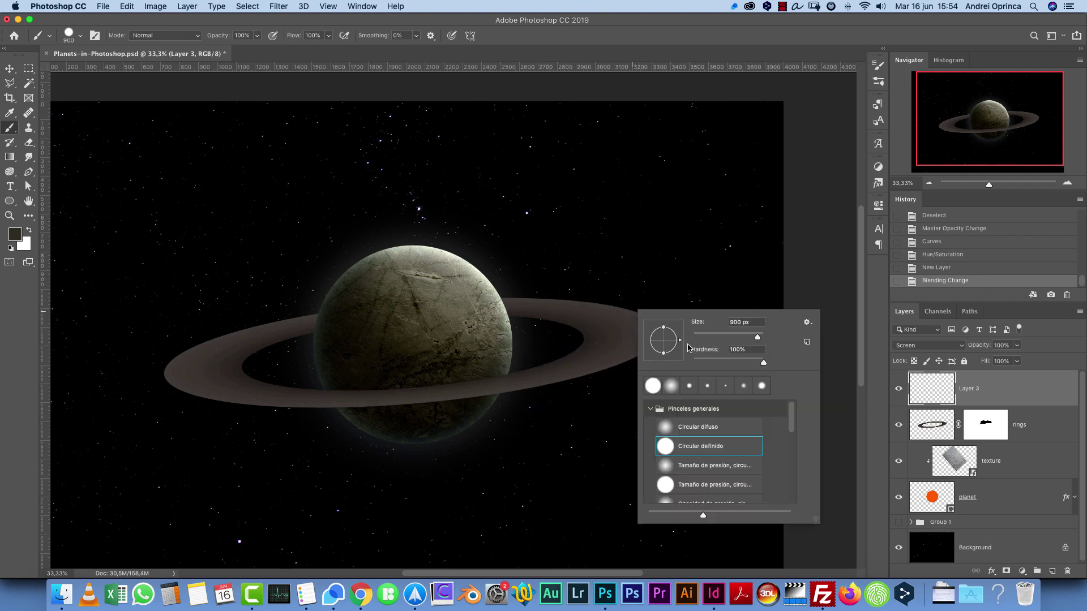
{"action": "left_click_drag", "start_coordinate": [757, 336], "coordinate": [761, 337]}
{"action": "left_click", "coordinate": [974, 395]}
{"action": "left_click", "coordinate": [434, 279]}
{"action": "key", "text": "super+z"}
{"action": "key", "text": "bracketright"}
{"action": "key", "text": "bracketright"}
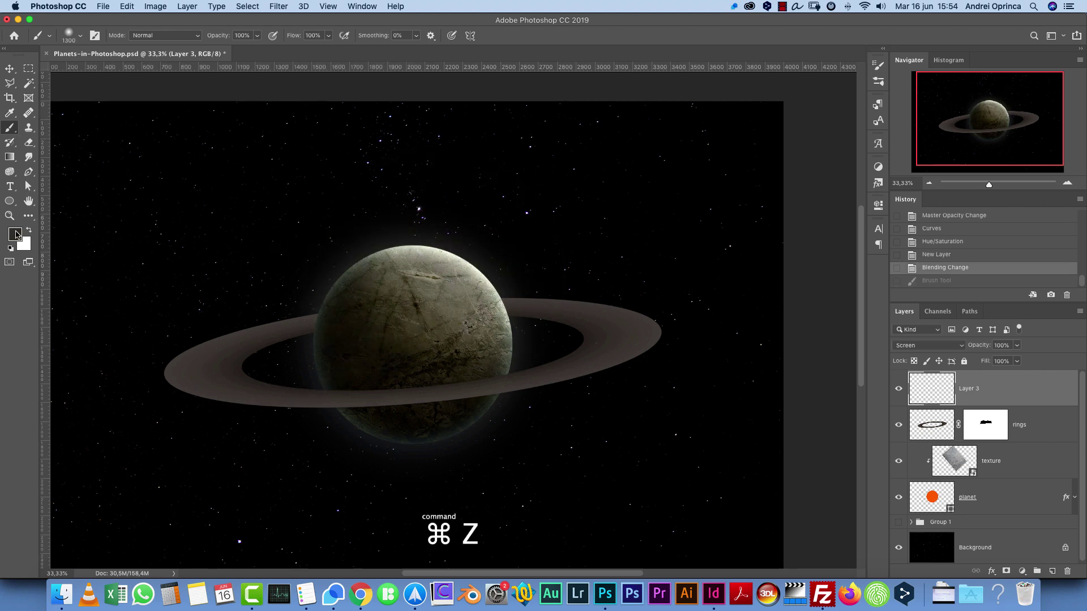
Choose a darker, desaturated colour and paint two soft glow dabs over the planet.
{"action": "left_click", "coordinate": [15, 233]}
{"action": "left_click", "coordinate": [705, 324]}
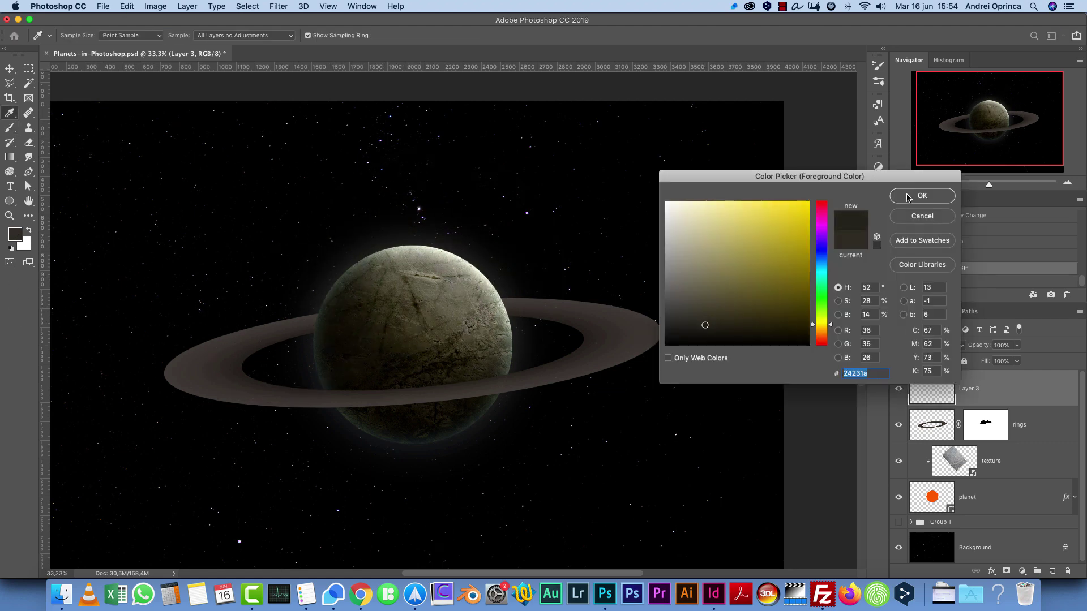
{"action": "left_click", "coordinate": [691, 326]}
{"action": "left_click", "coordinate": [922, 195]}
{"action": "key", "text": "b"}
{"action": "left_click", "coordinate": [421, 285]}
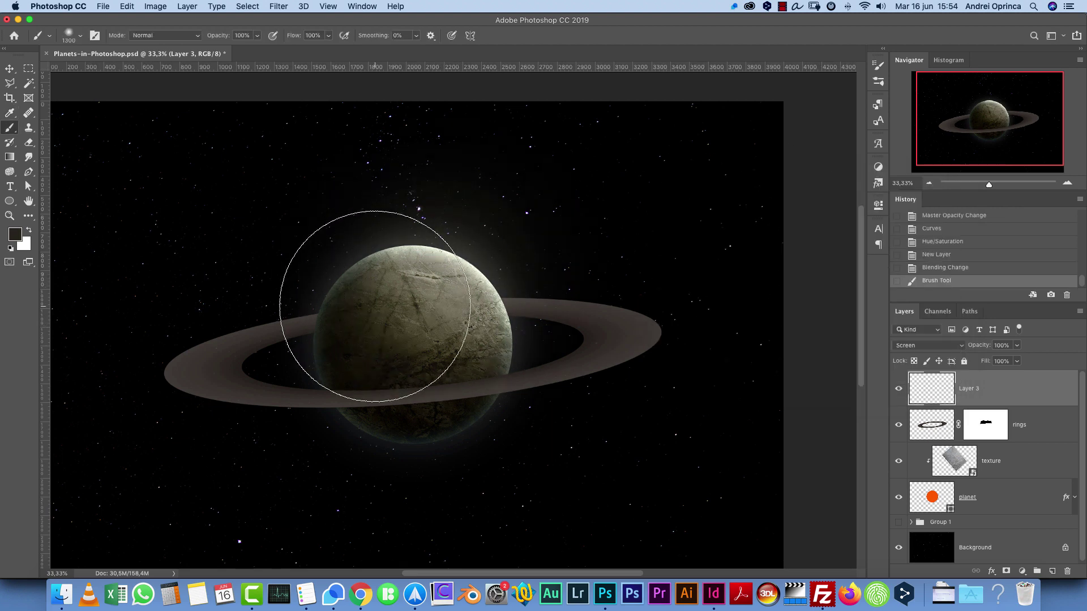
{"action": "left_click", "coordinate": [374, 300]}
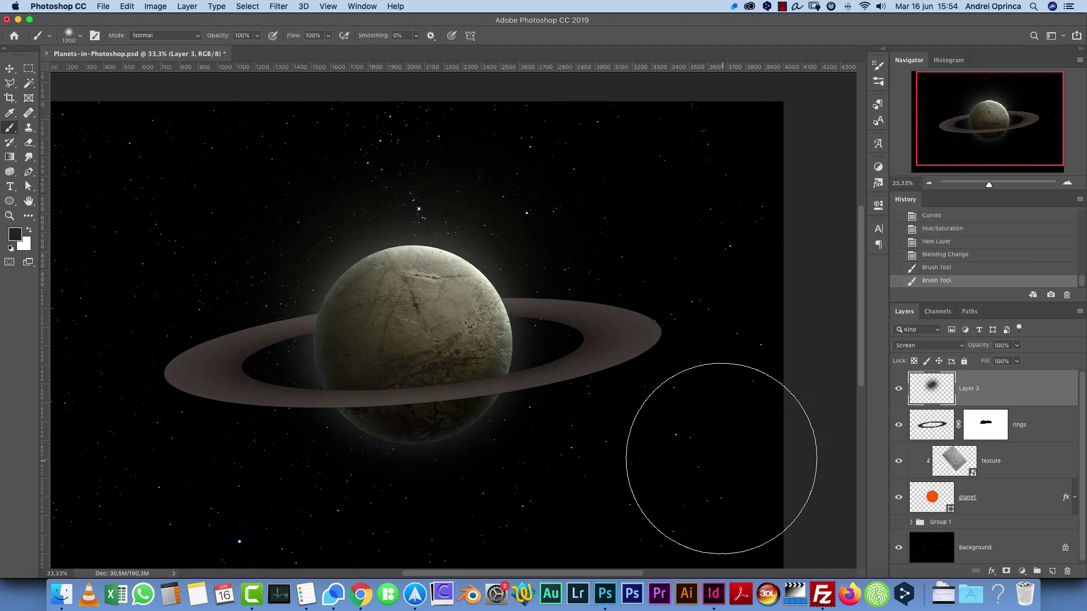